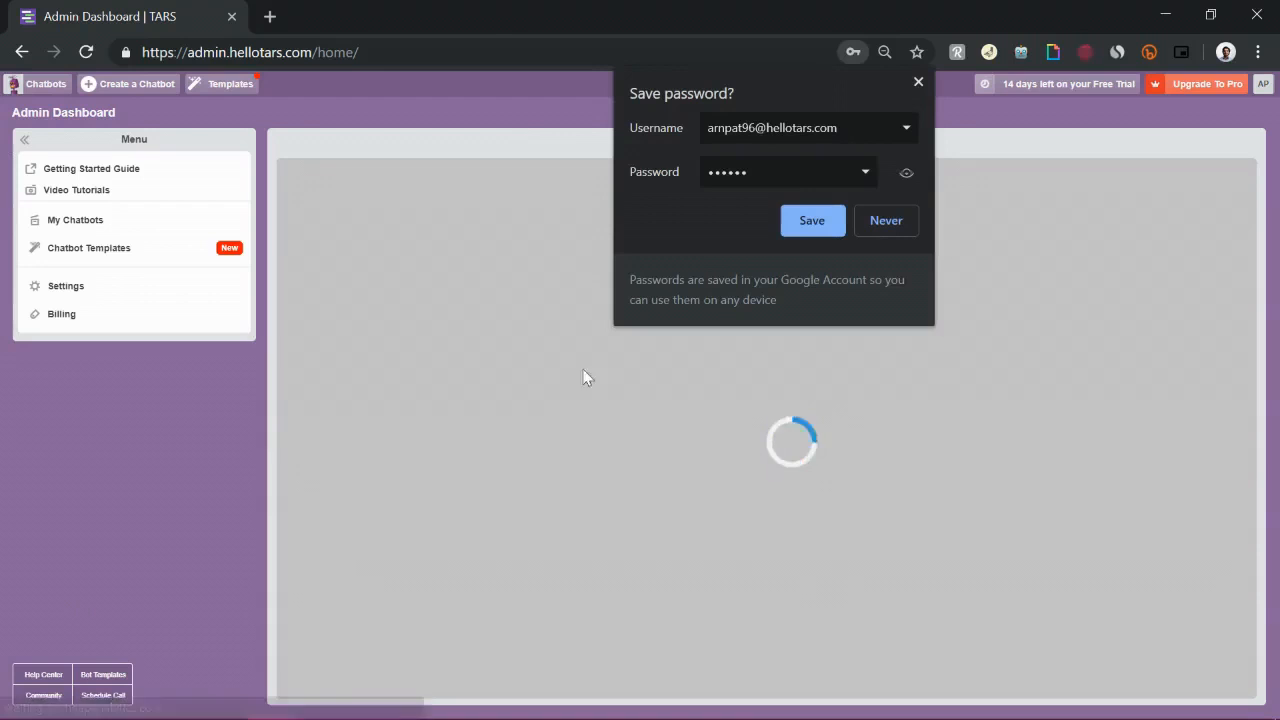
Dismiss the browser's save-password prompt and skip the dashboard's getting-started tour
click(919, 83)
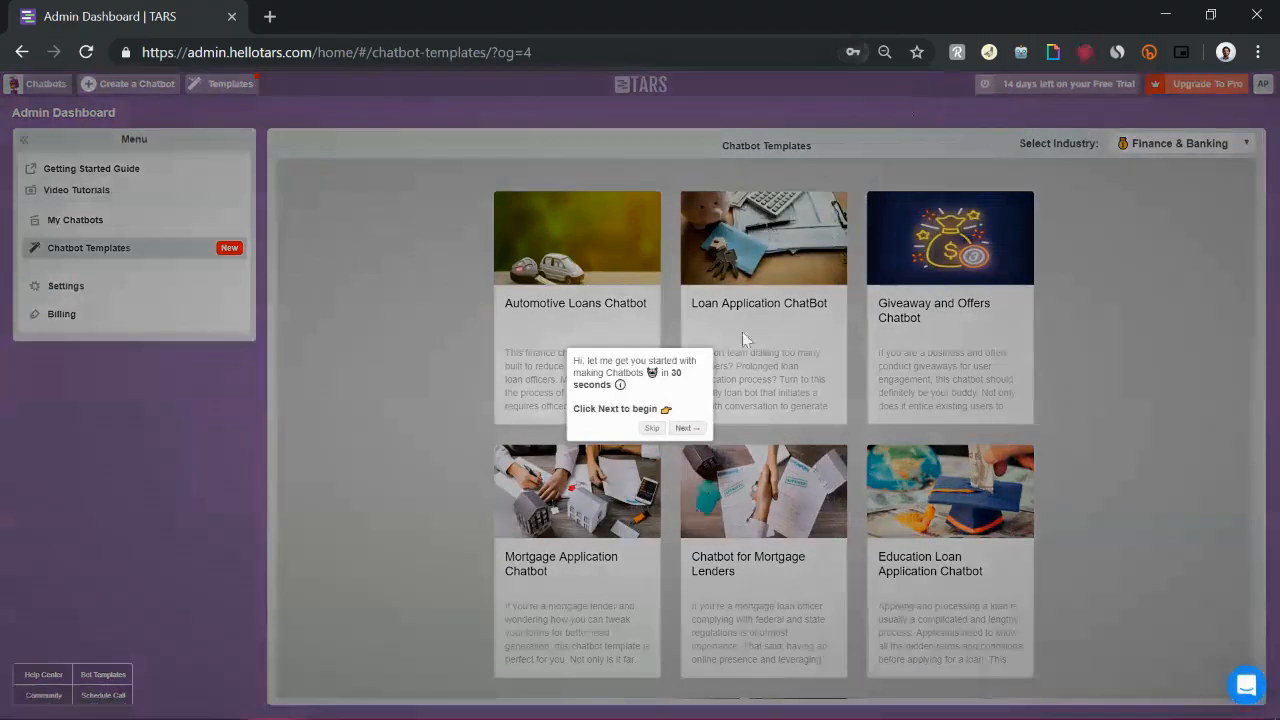
click(651, 428)
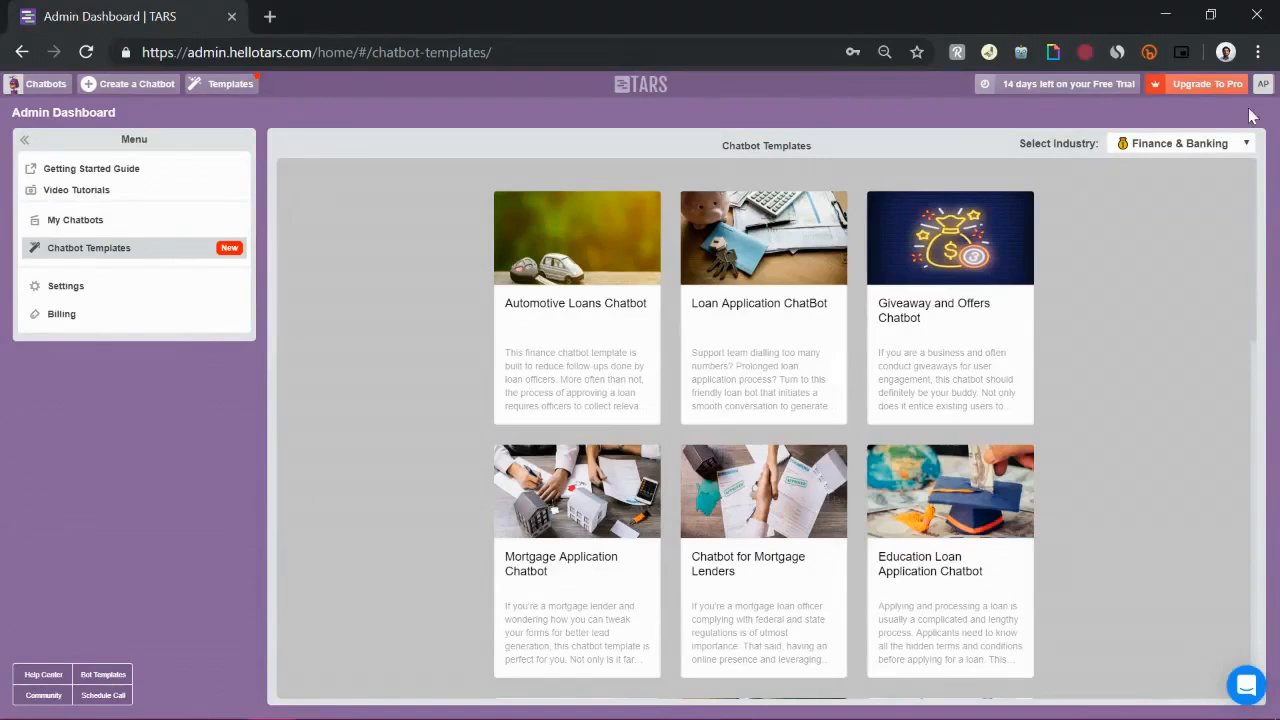
Browse the industry list for chatbot templates without changing the selection
click(1182, 146)
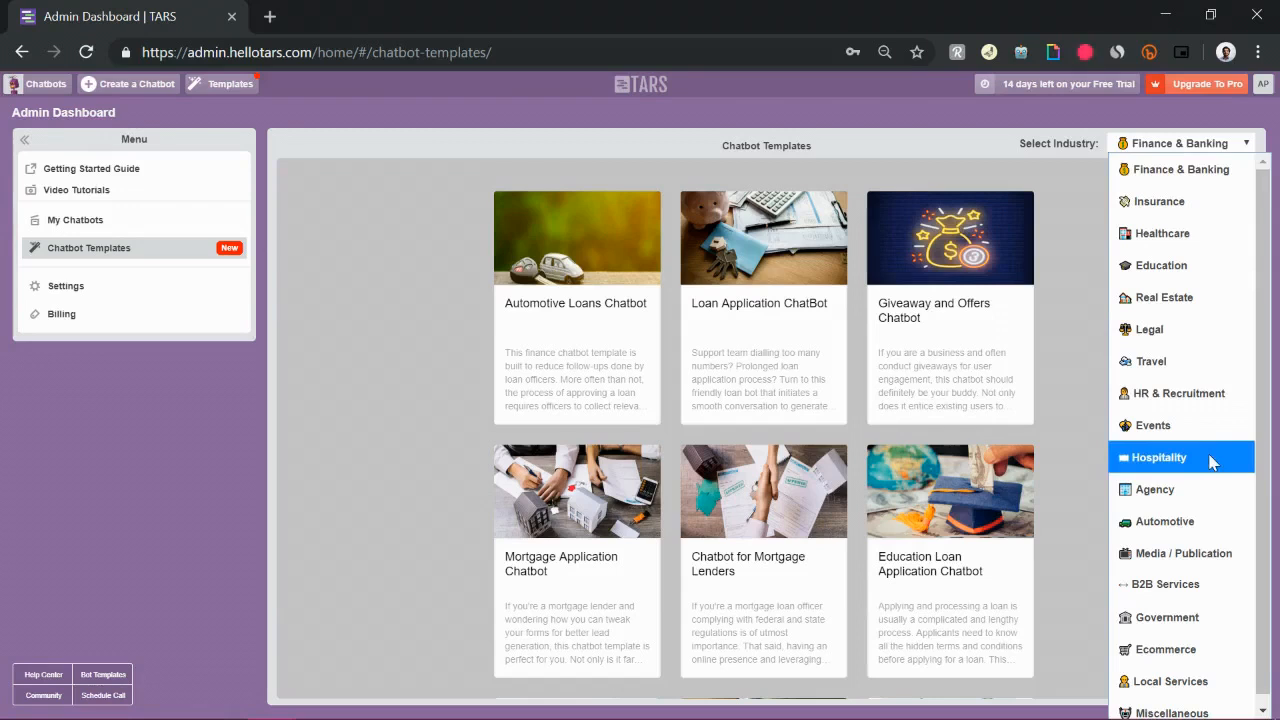
click(1215, 150)
click(1215, 148)
click(1077, 530)
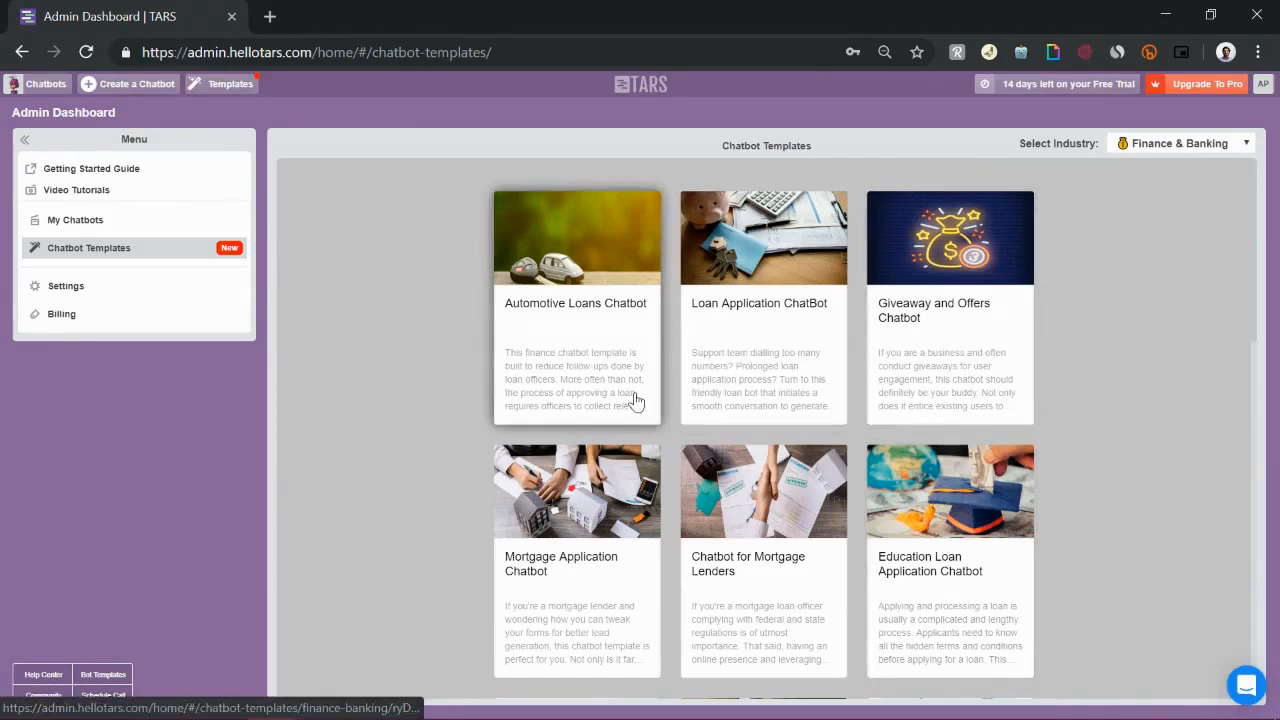
Open the Automotive Loans Chatbot template and use it to create a chatbot
click(590, 341)
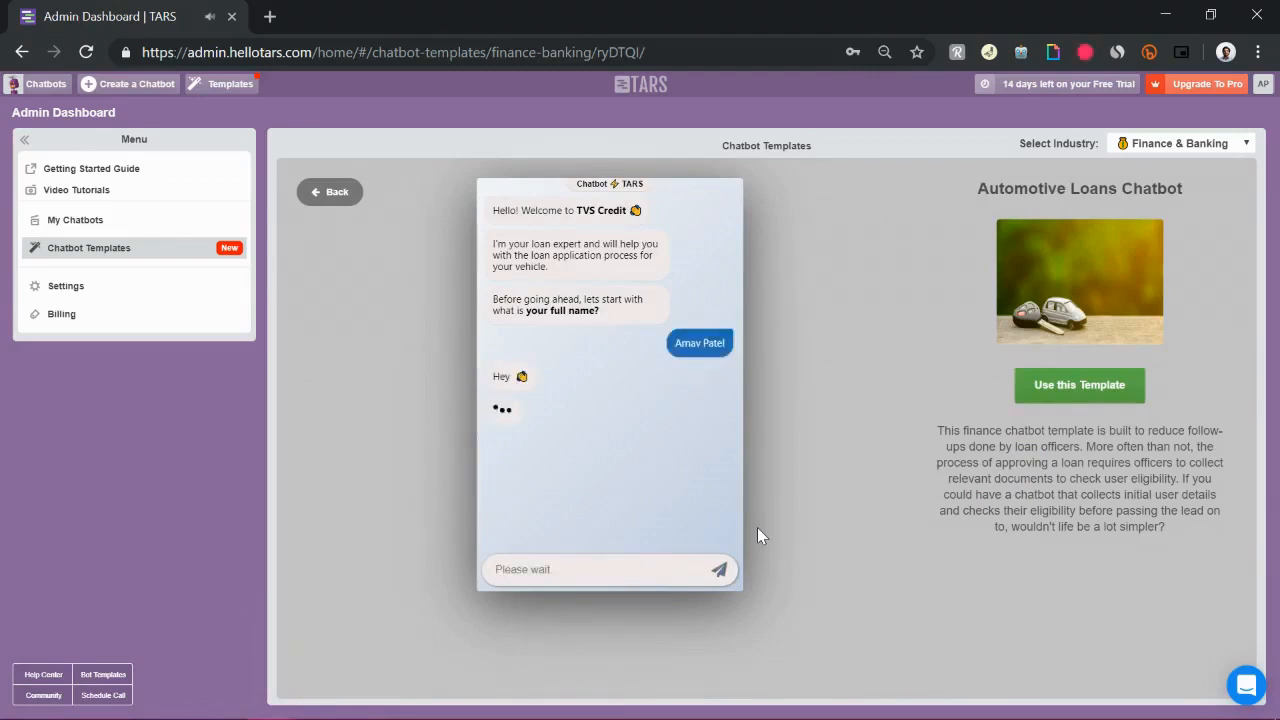
click(1077, 387)
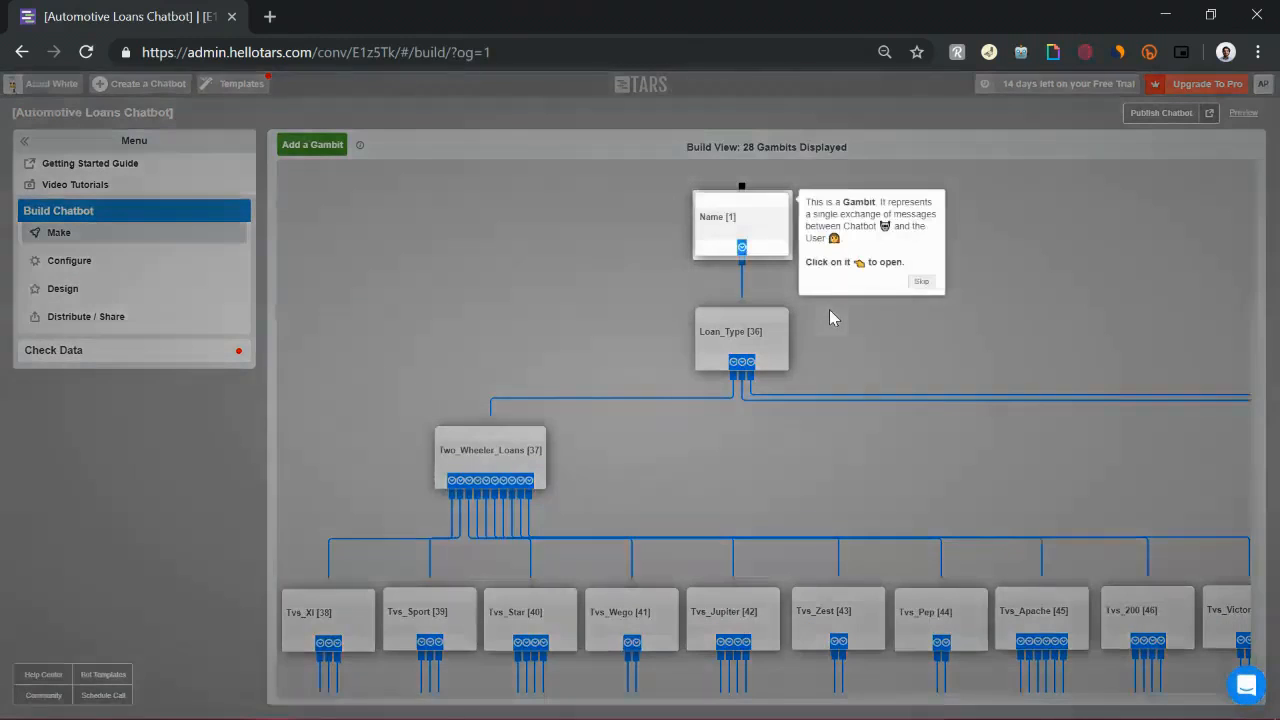
Return to the dashboard and create a new chatbot from scratch
click(921, 281)
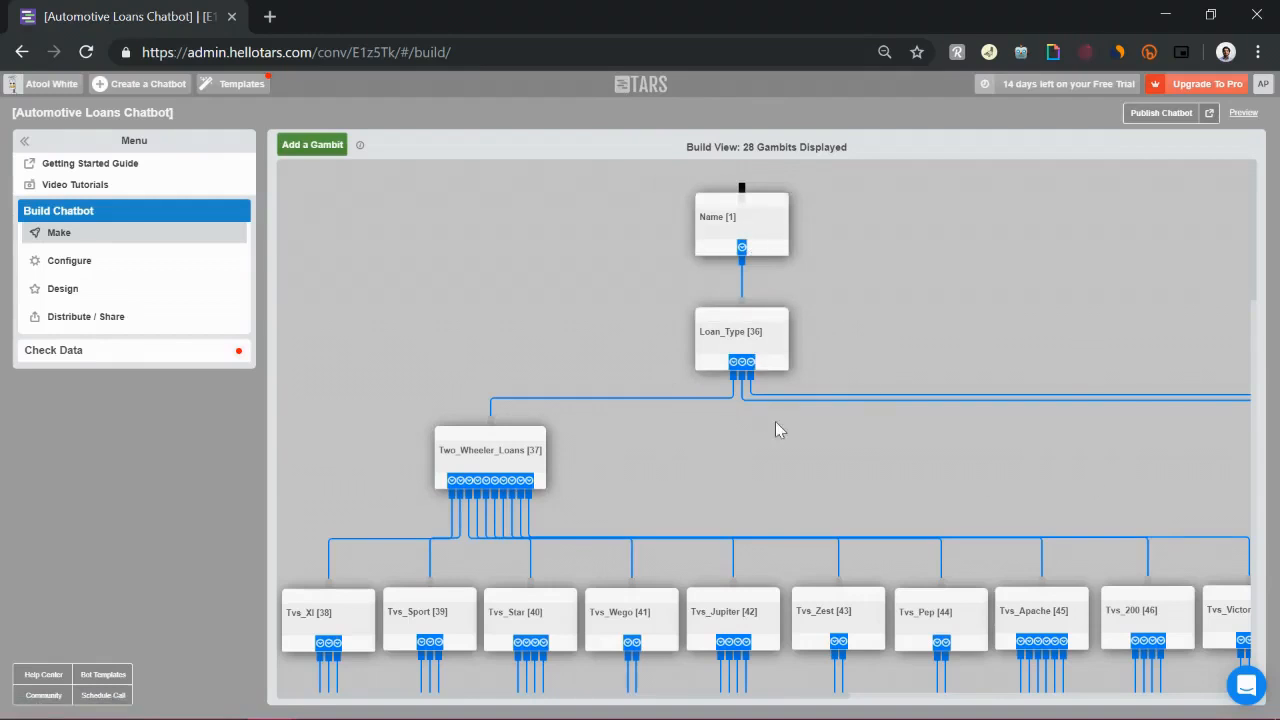
click(645, 92)
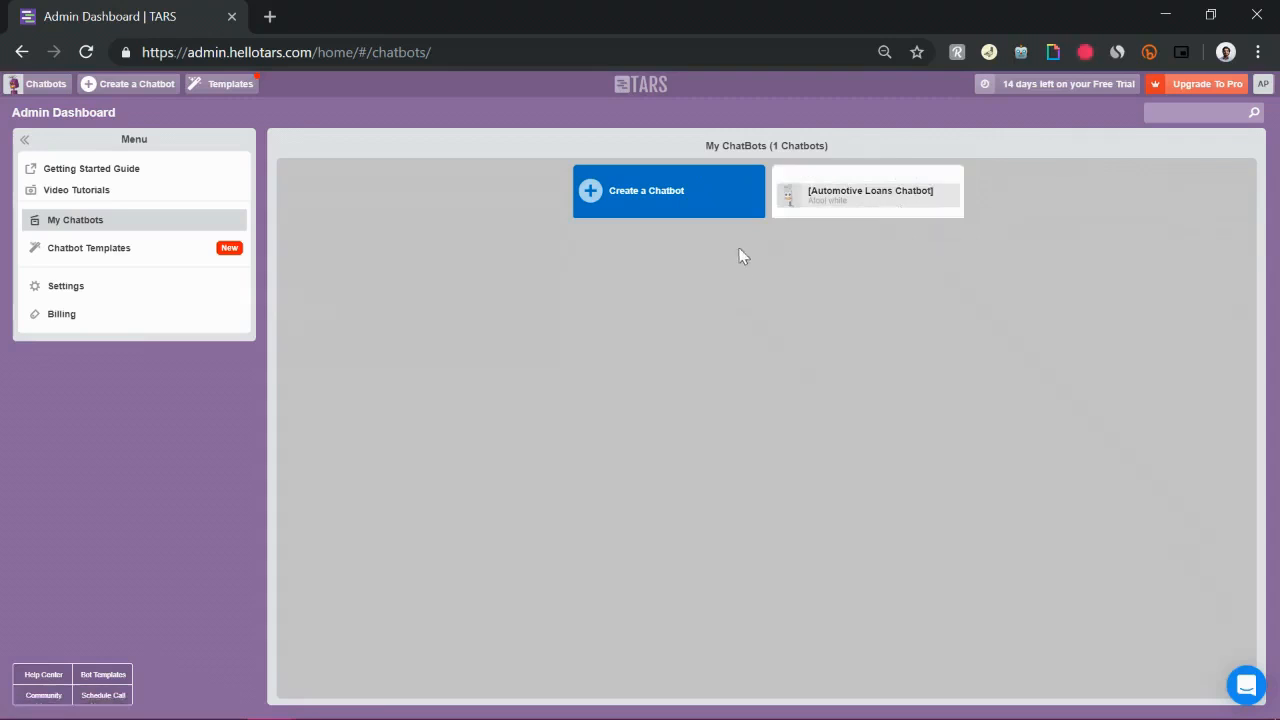
click(699, 205)
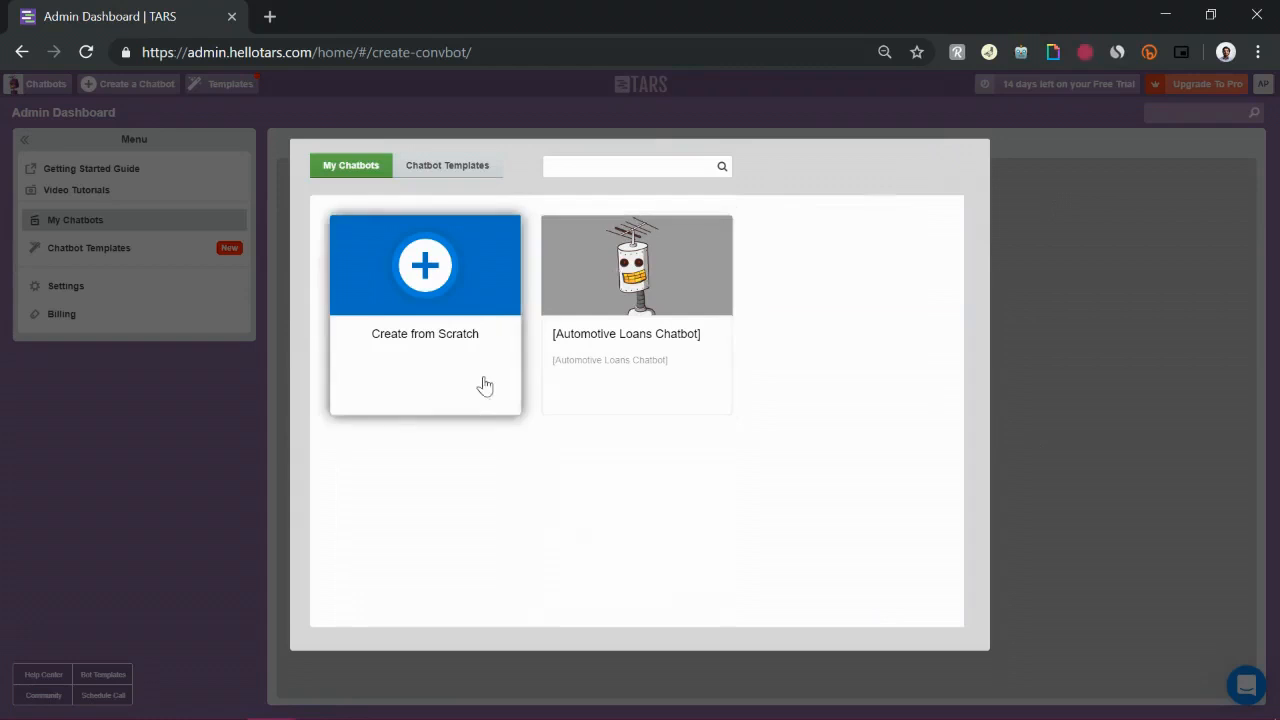
click(434, 333)
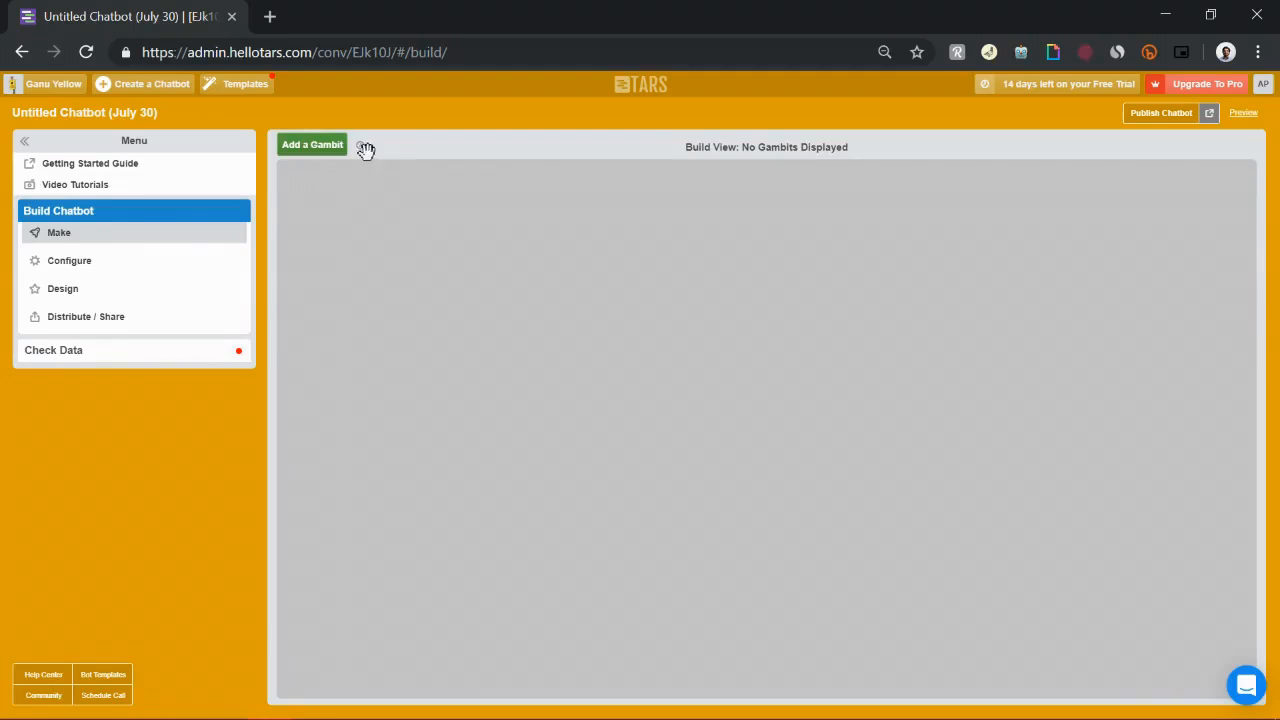
Add a gambit to the empty build view, reposition it, and open it for editing
click(315, 156)
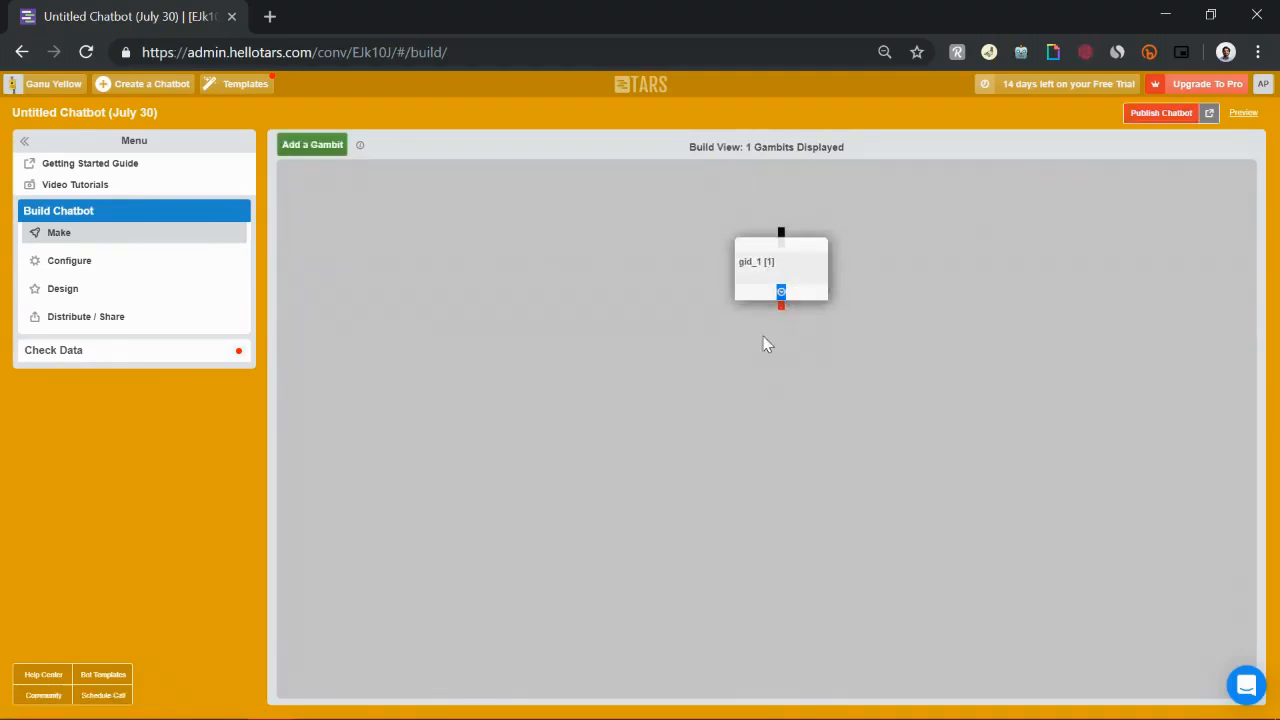
drag(803, 277, 786, 249)
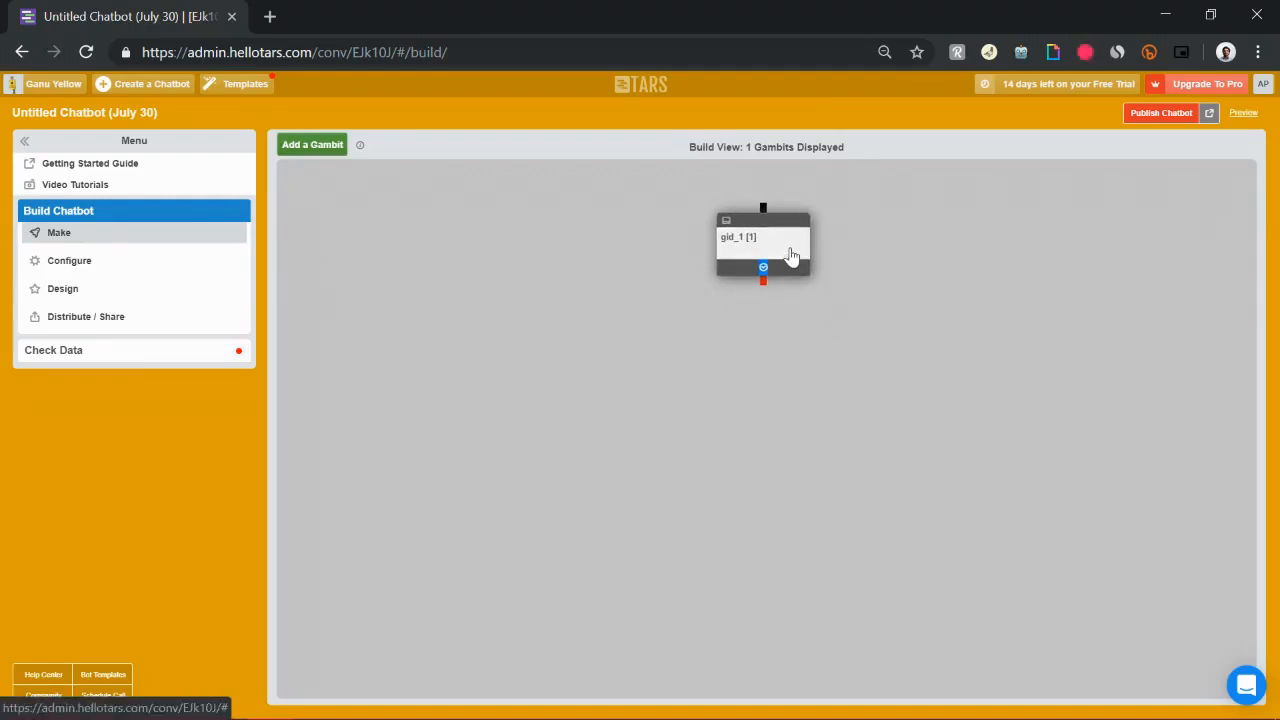
click(790, 255)
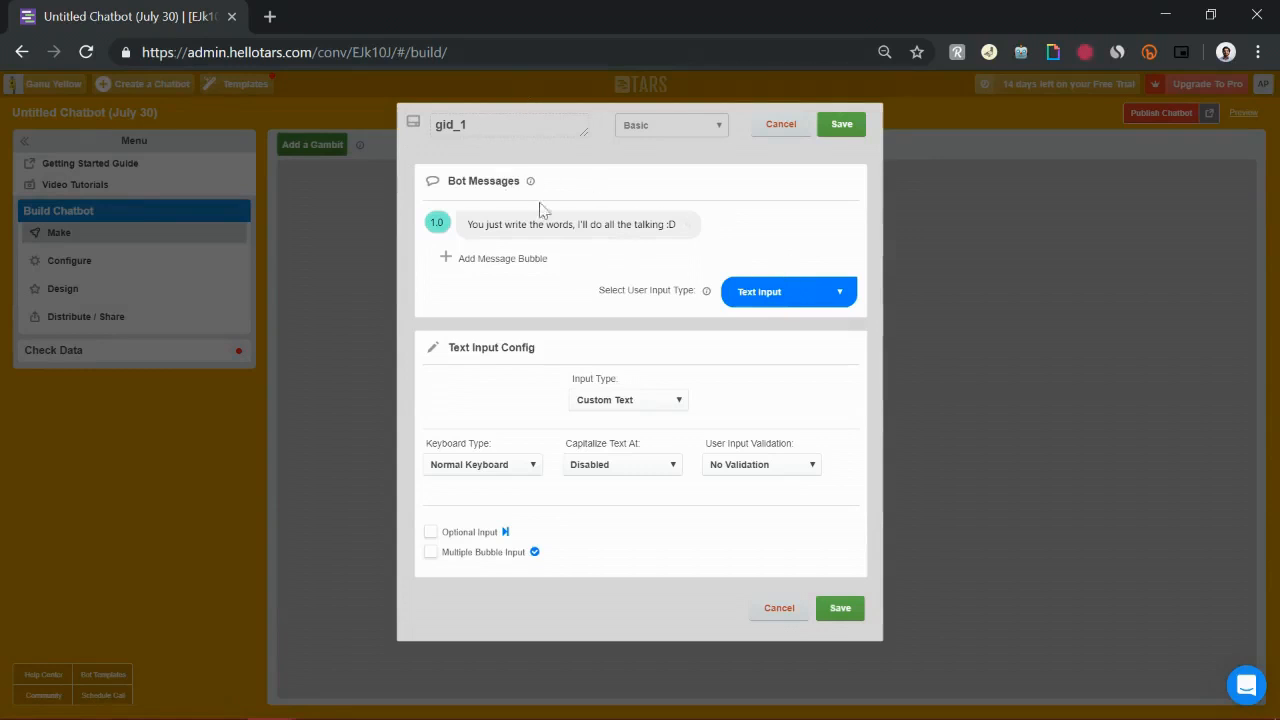
Add two more message bubbles to the gambit's bot messages
drag(497, 222, 648, 245)
drag(519, 367, 673, 428)
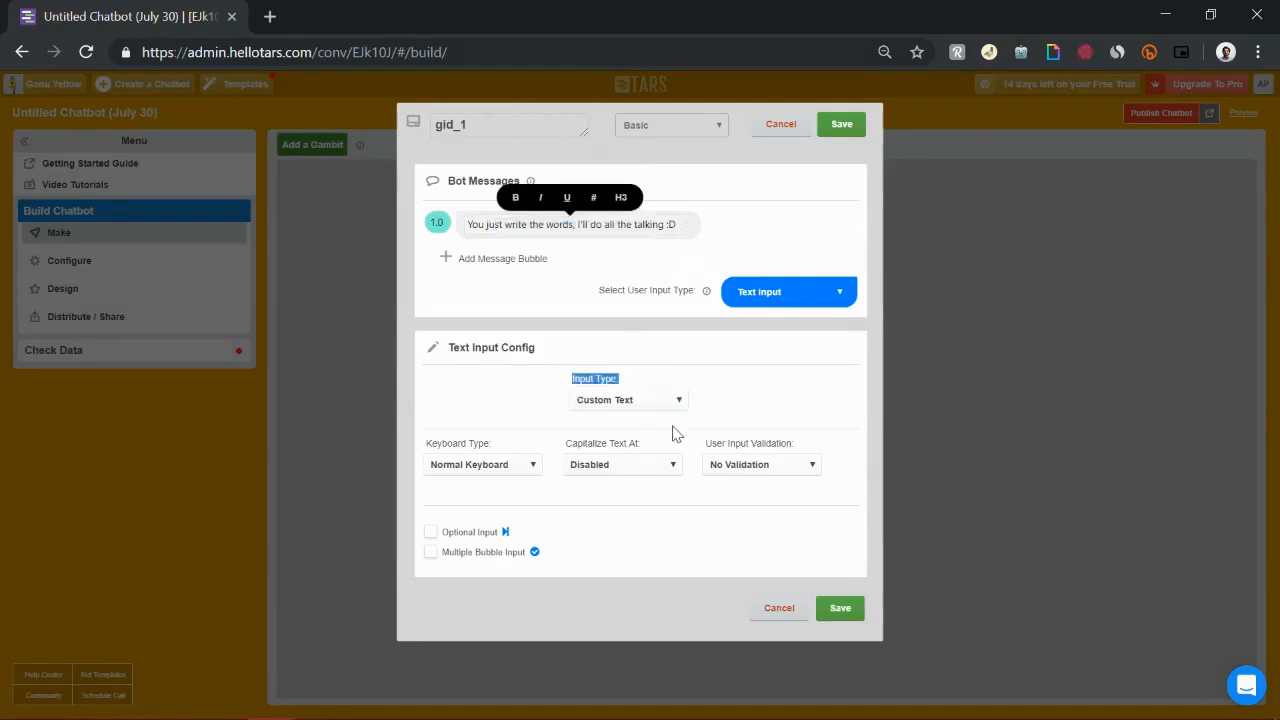
click(487, 228)
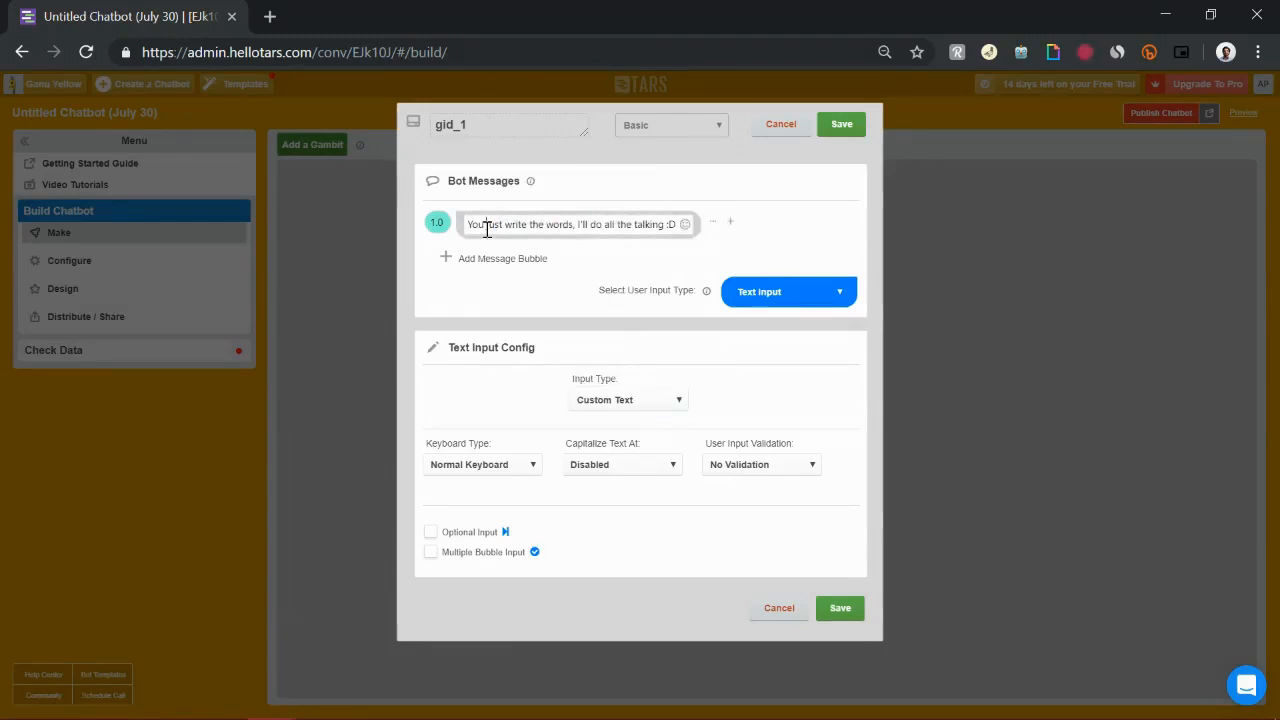
triple_click(487, 228)
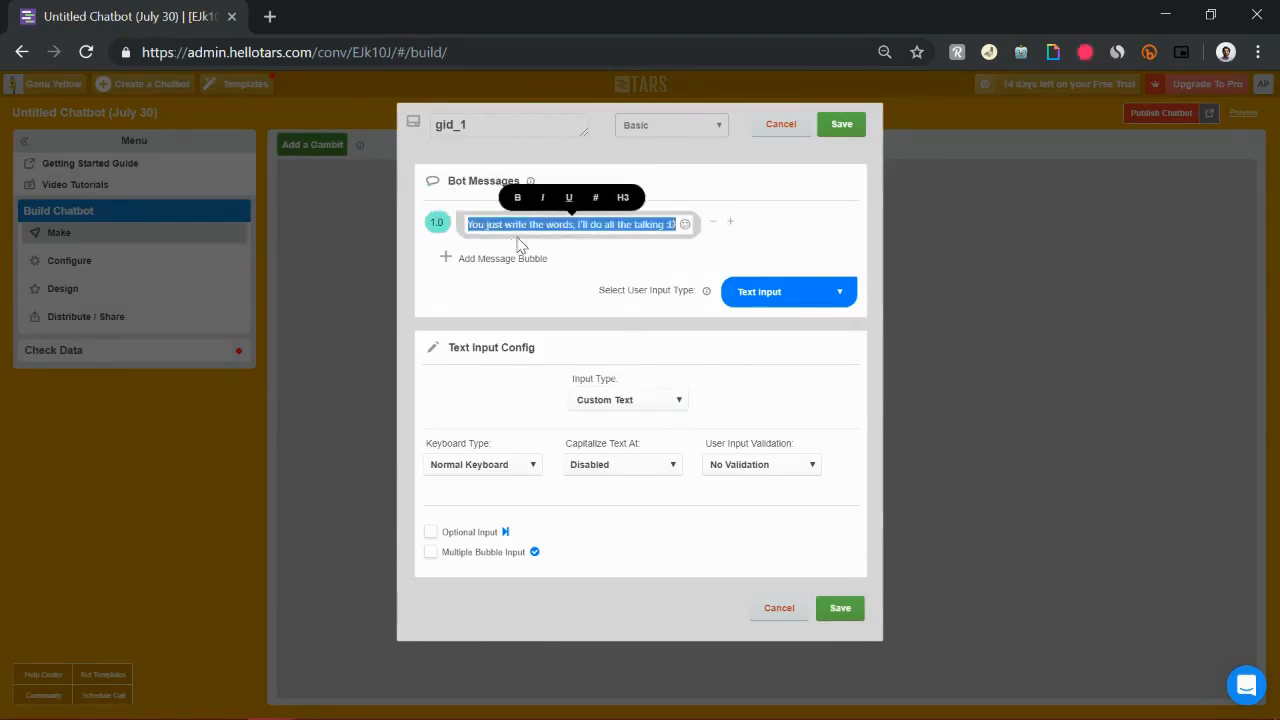
click(500, 259)
click(497, 290)
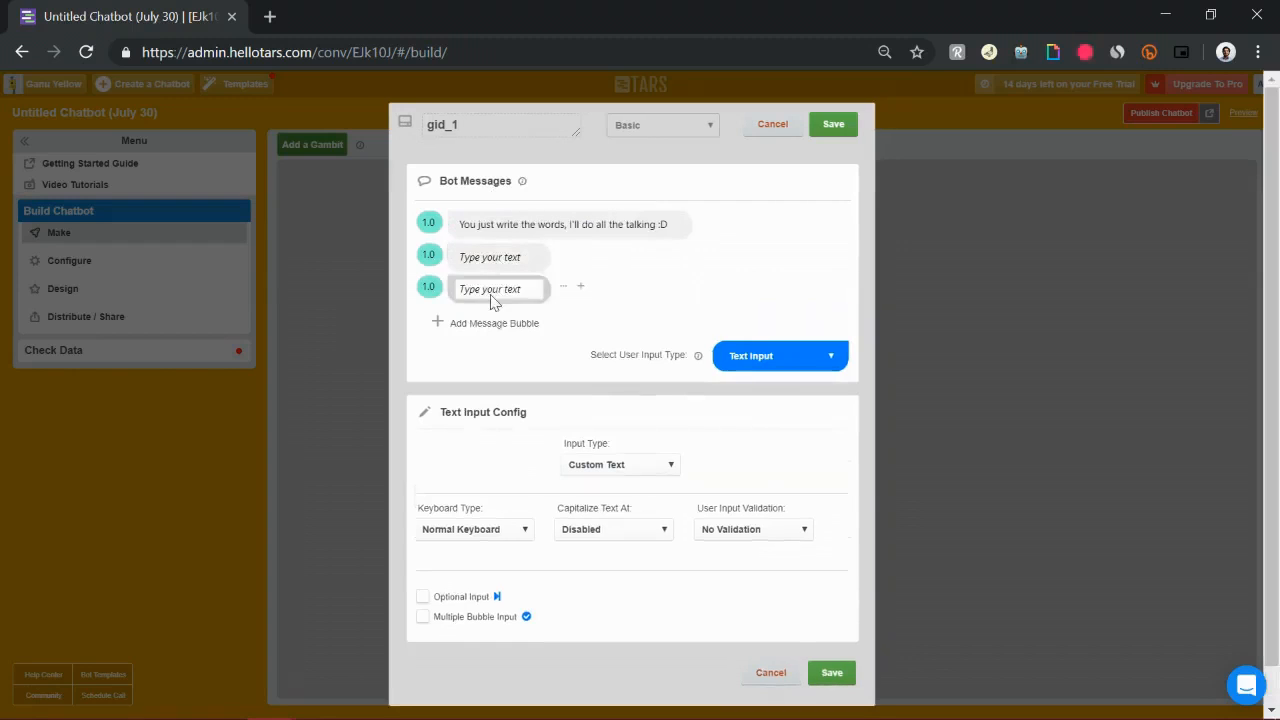
Try the Calendar & Time and Buttons user input types before returning to Text Input
click(749, 358)
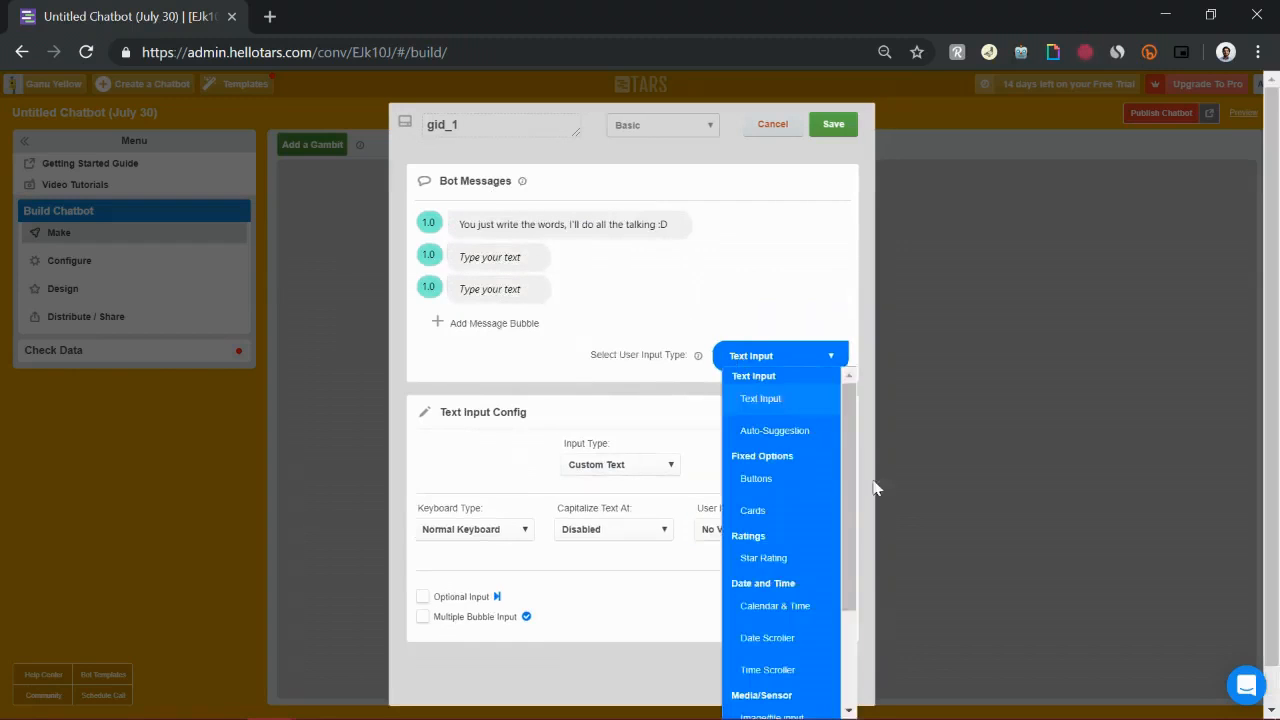
drag(846, 439, 855, 560)
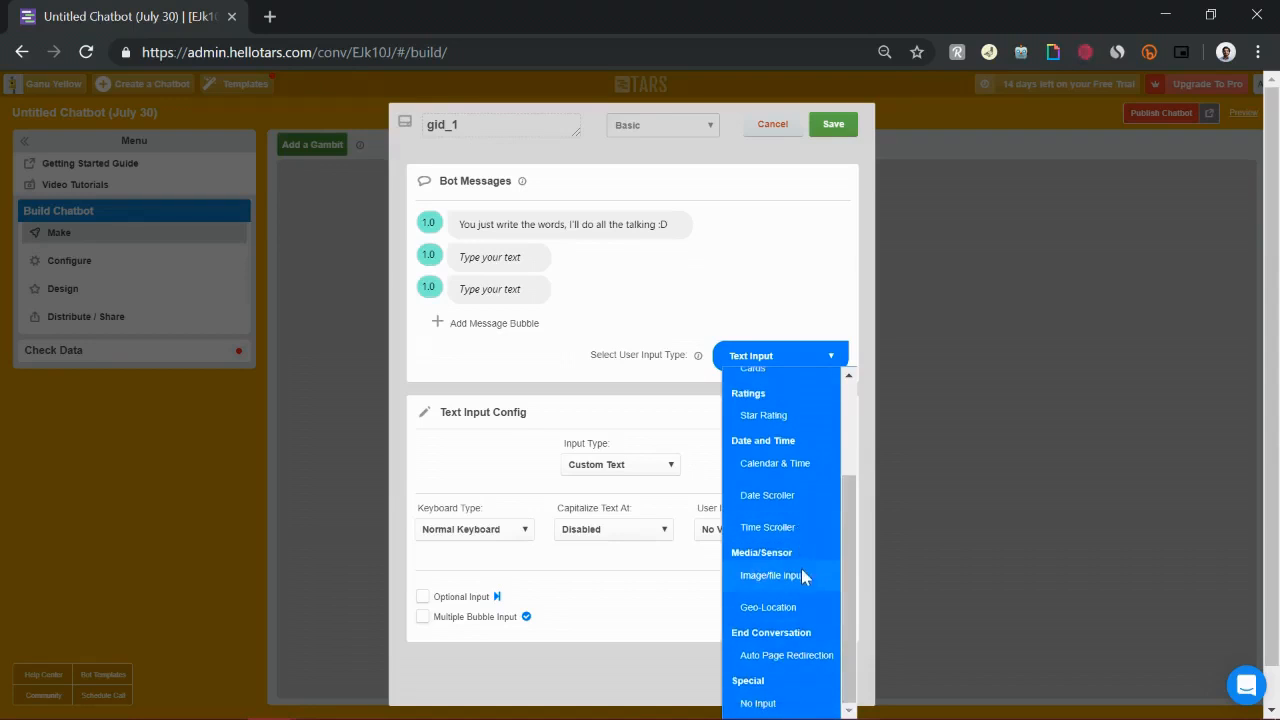
drag(846, 526, 851, 429)
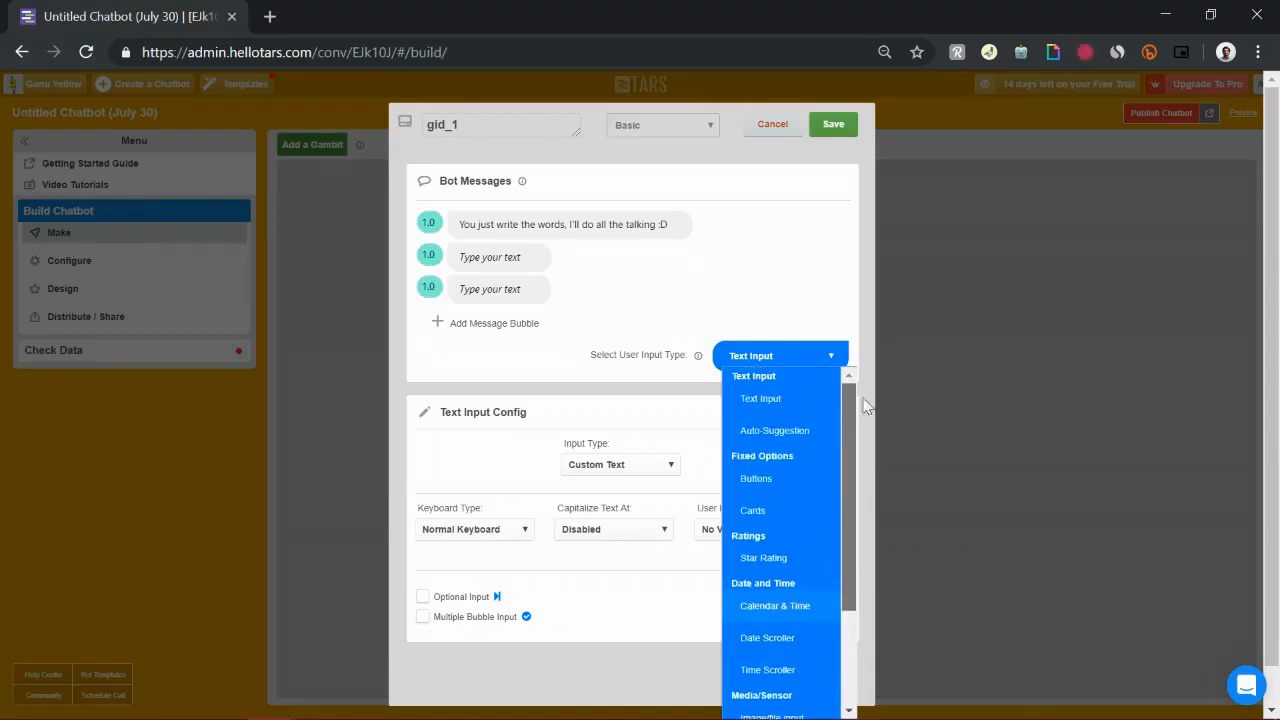
click(790, 620)
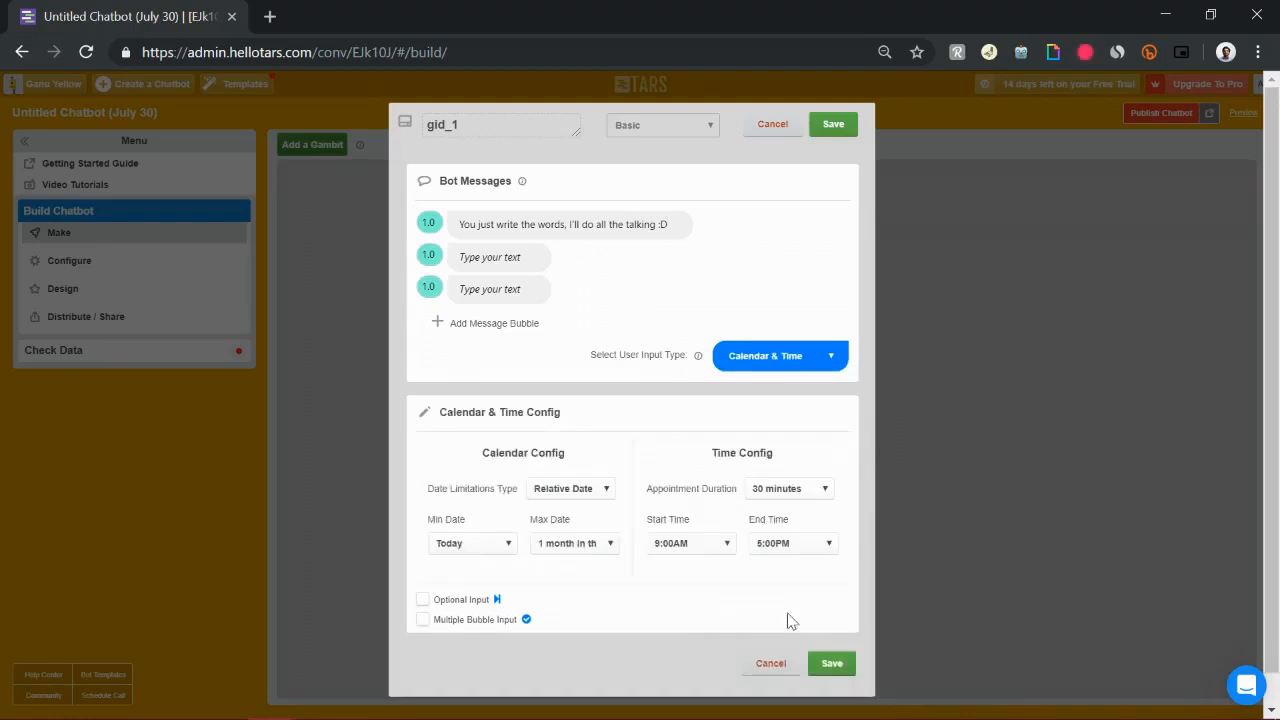
click(790, 362)
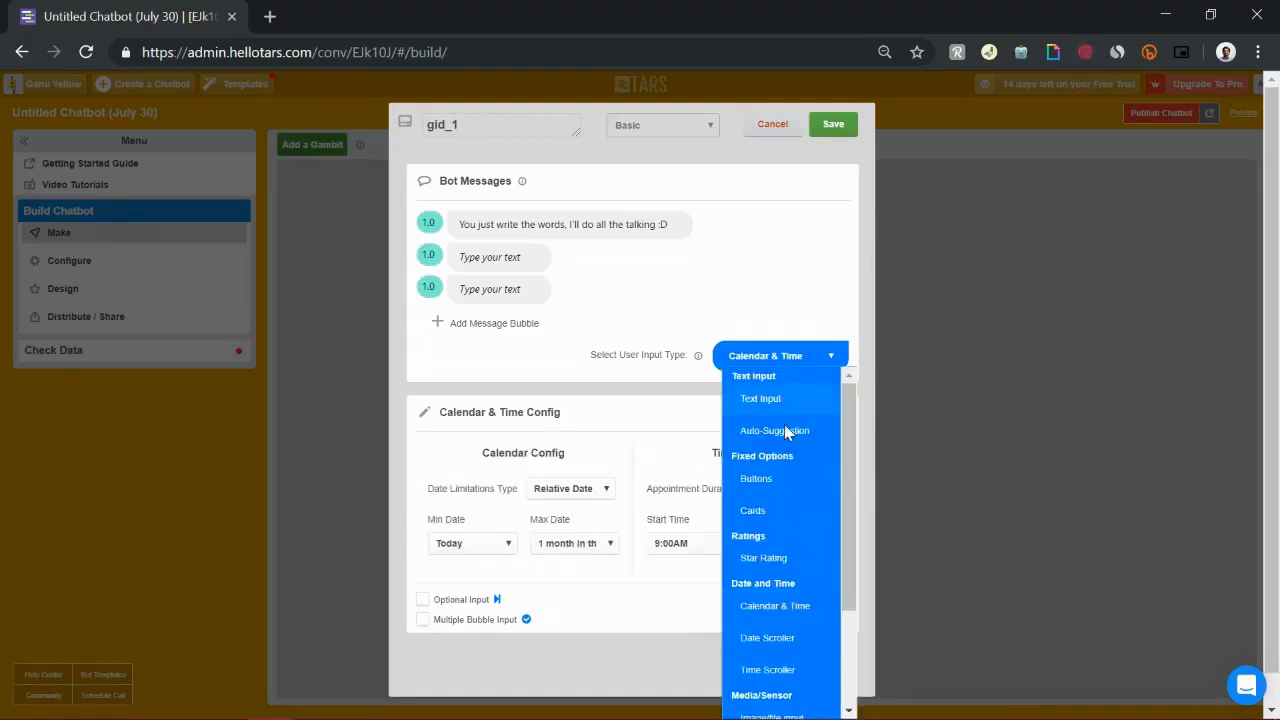
click(775, 480)
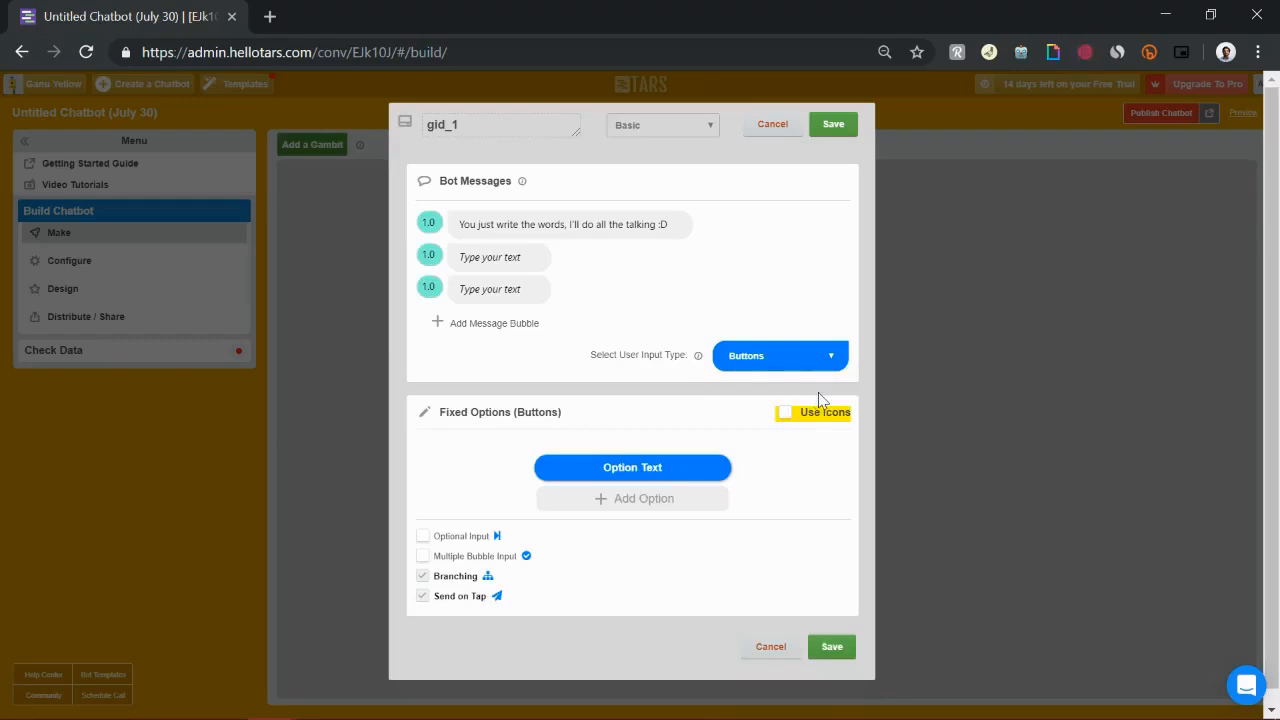
click(801, 366)
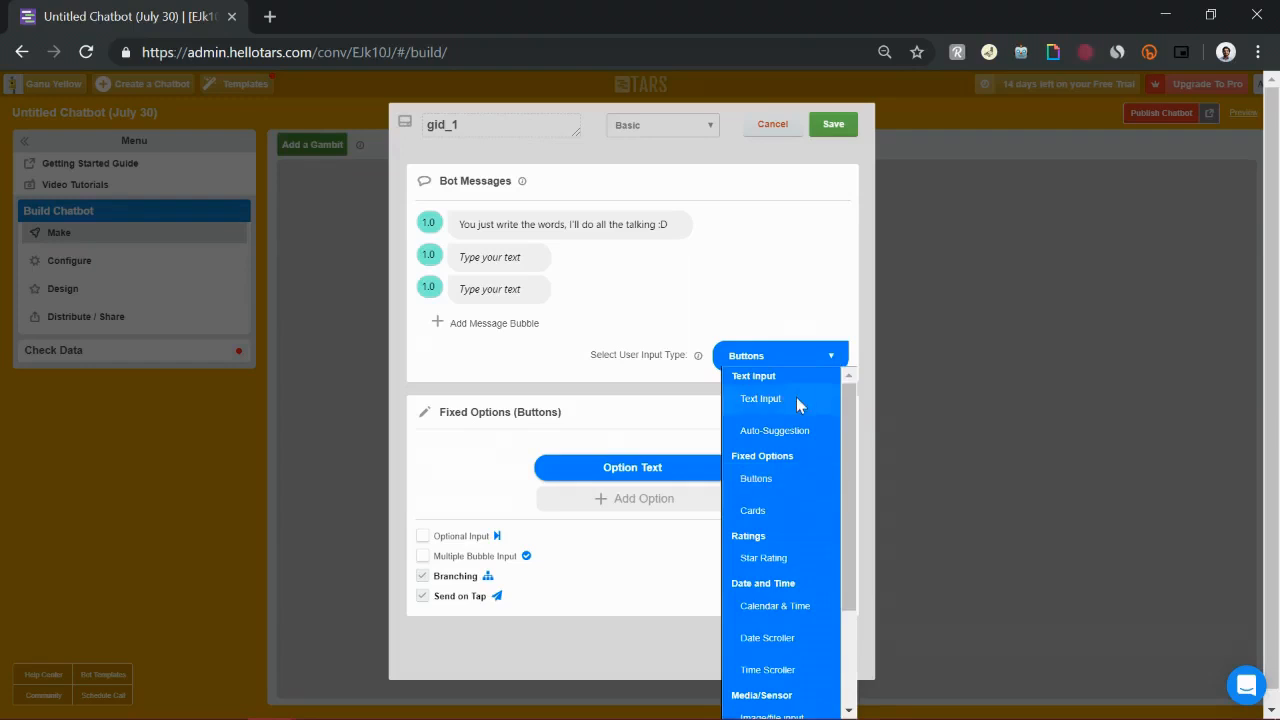
click(797, 402)
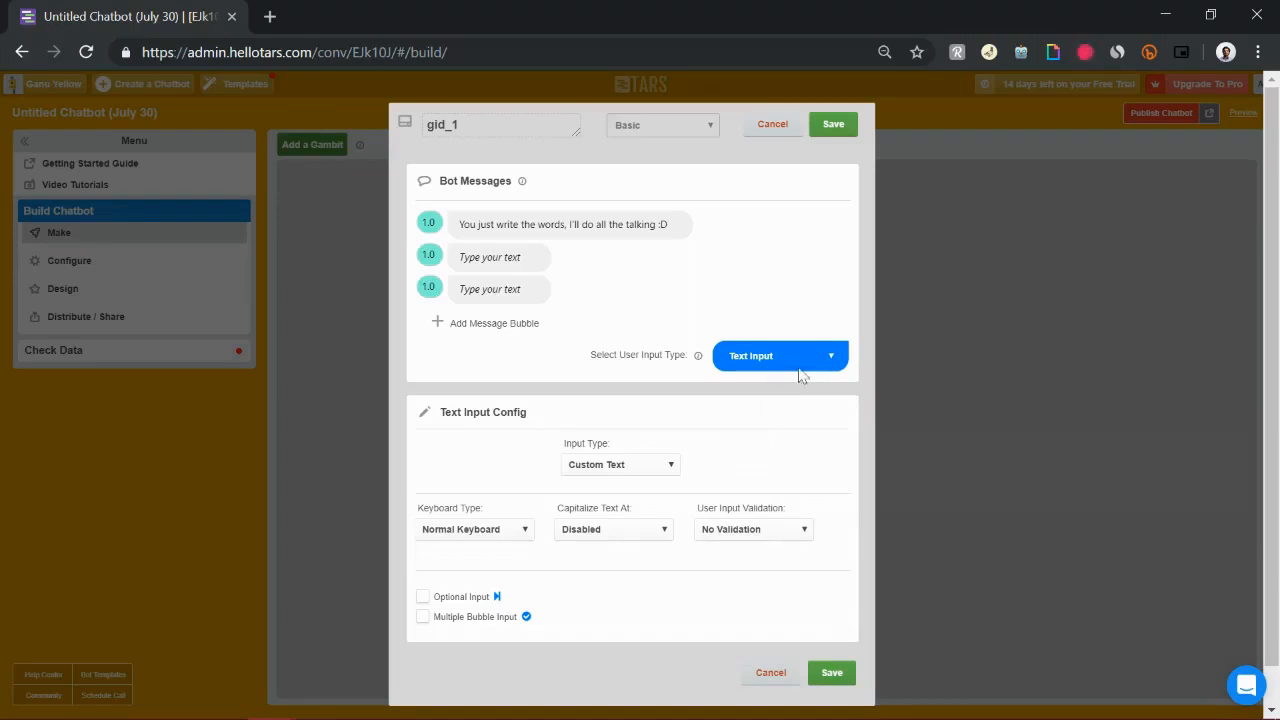
click(800, 366)
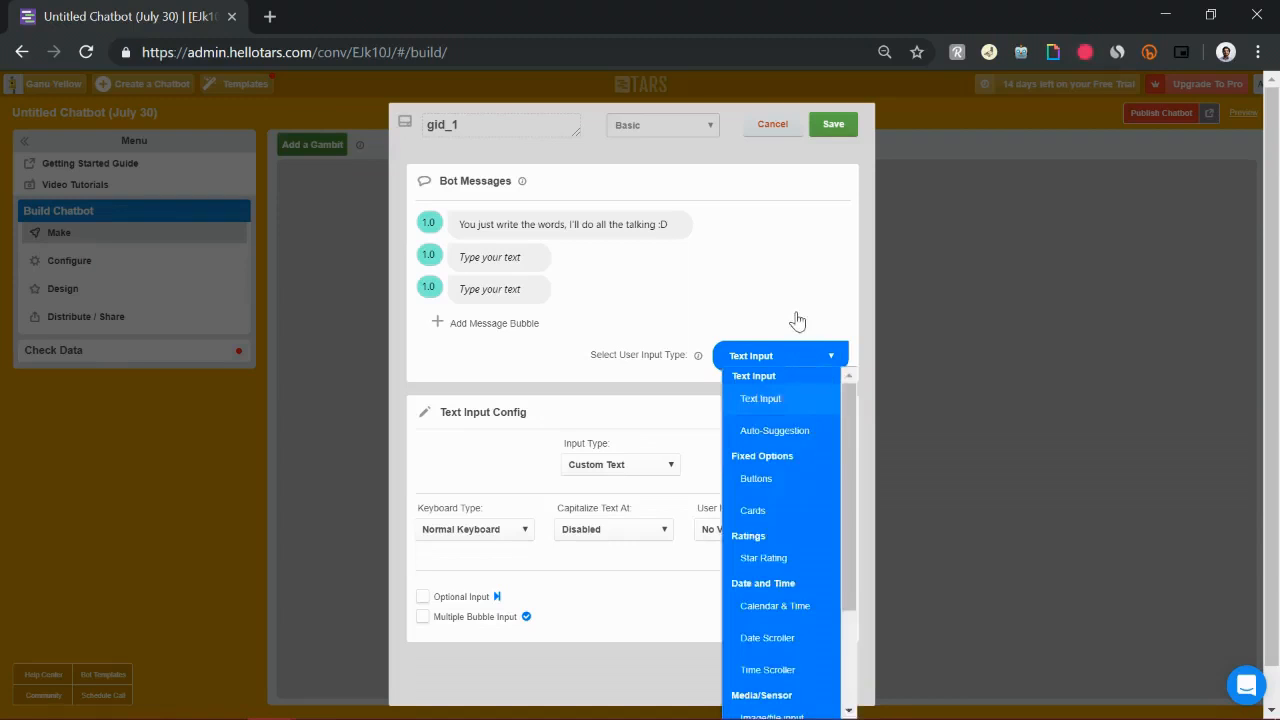
click(852, 285)
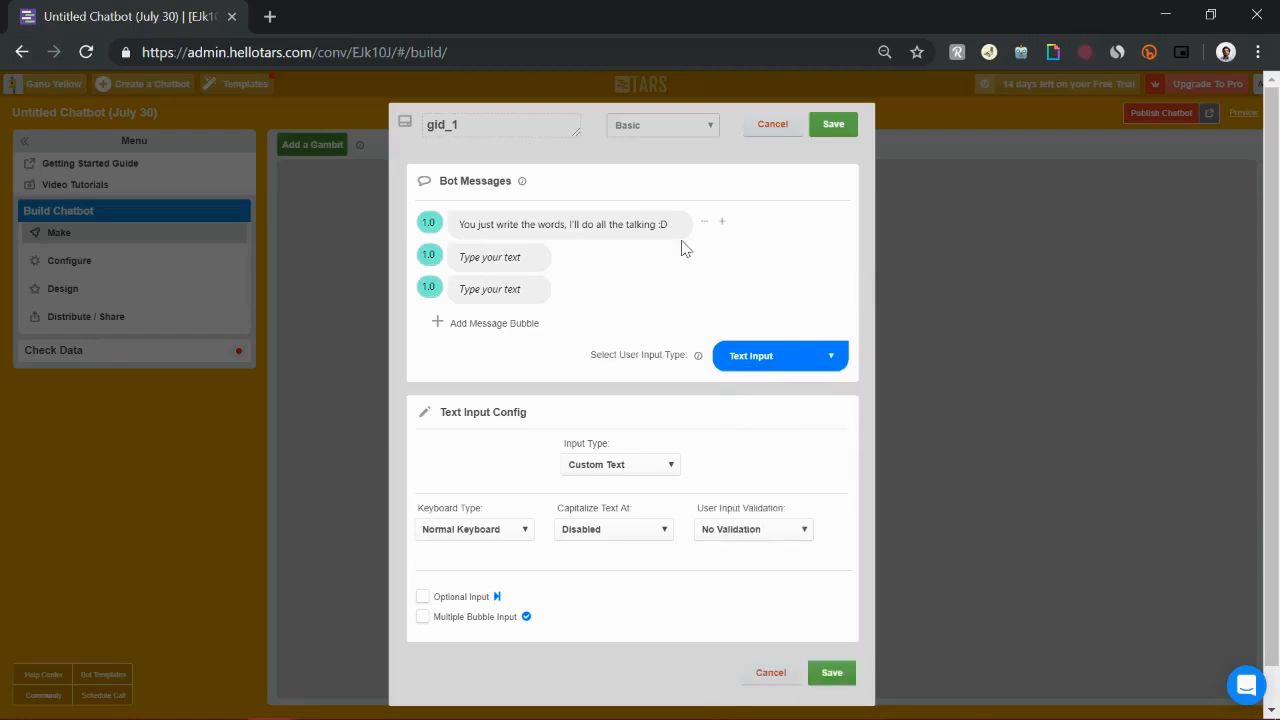
Replace the first bot message with "Hi I offer car insurance"
click(586, 223)
triple_click(588, 222)
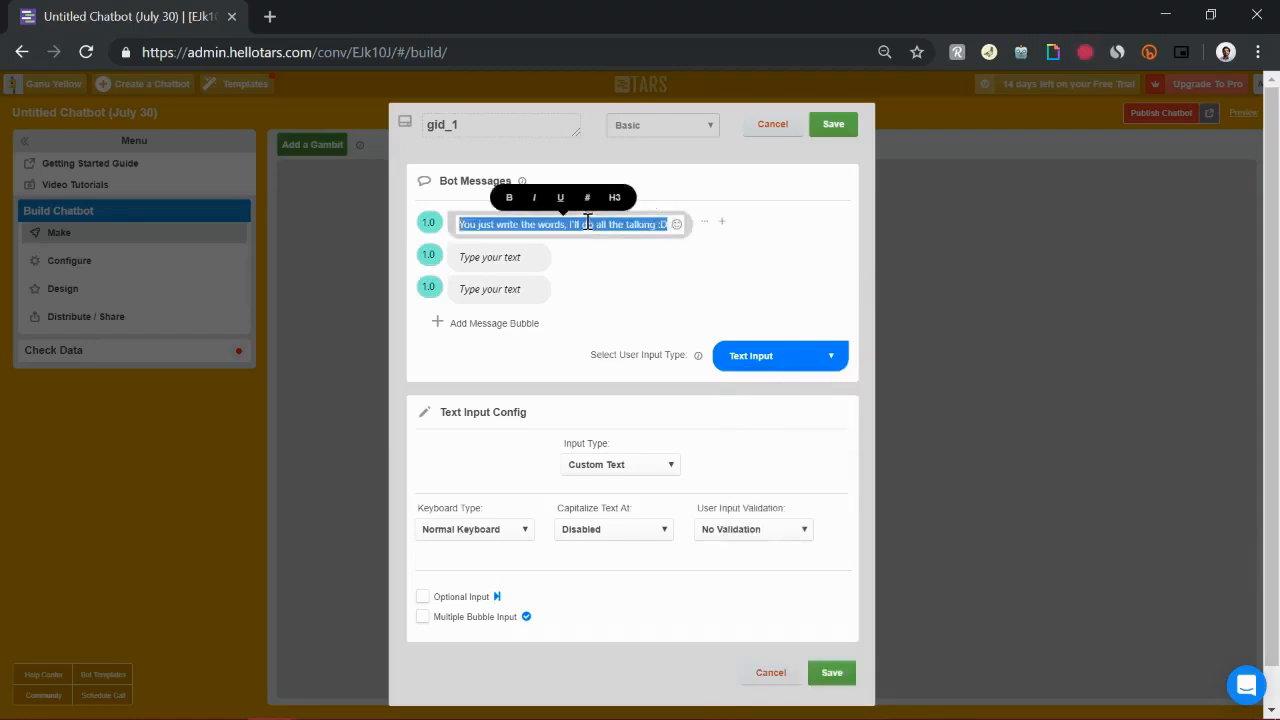
text(Hi)
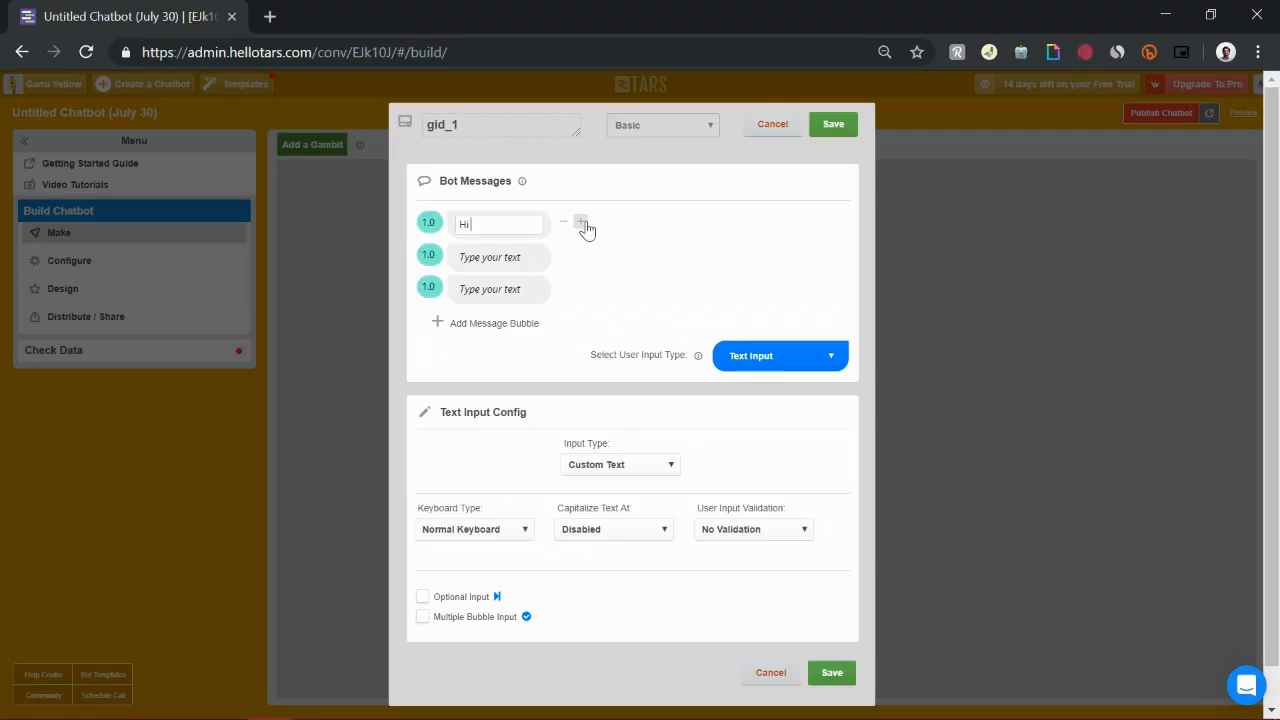
text(ffer car insurance)
Write the second bot message as "Give me a few details, and I'll send you a quote"
click(509, 260)
text(Glve me a few details.)
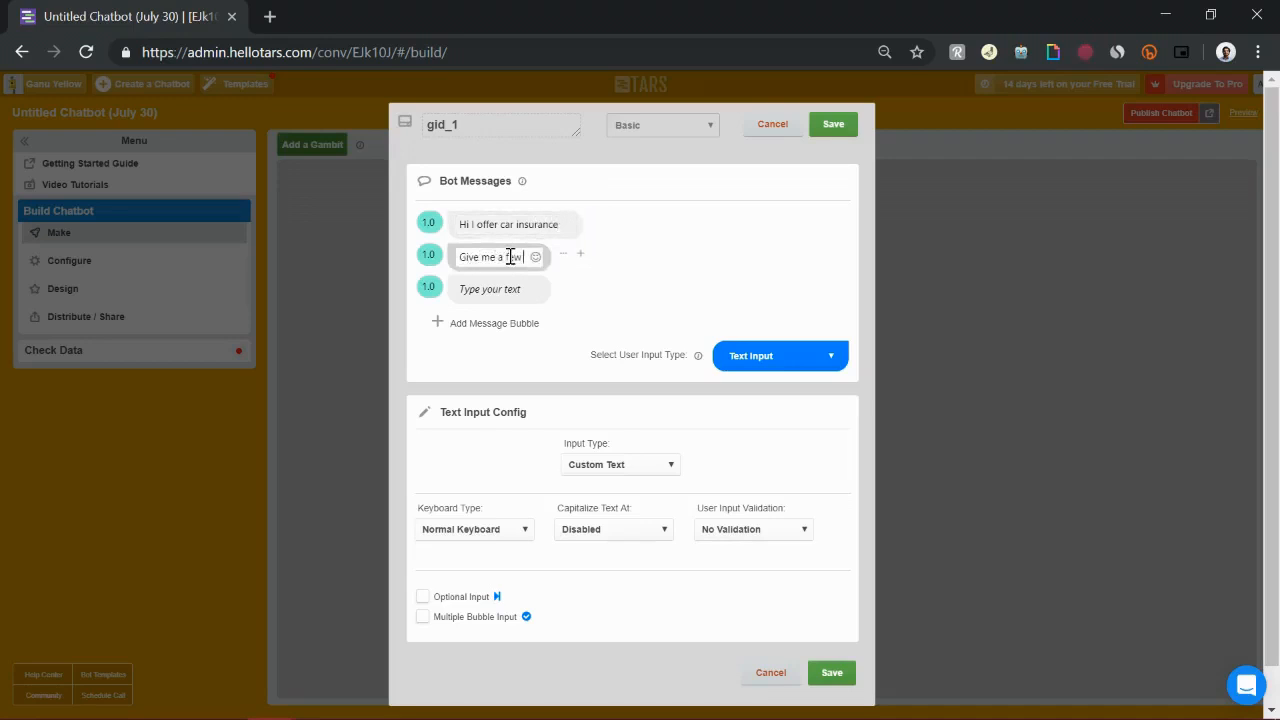
text( and I)
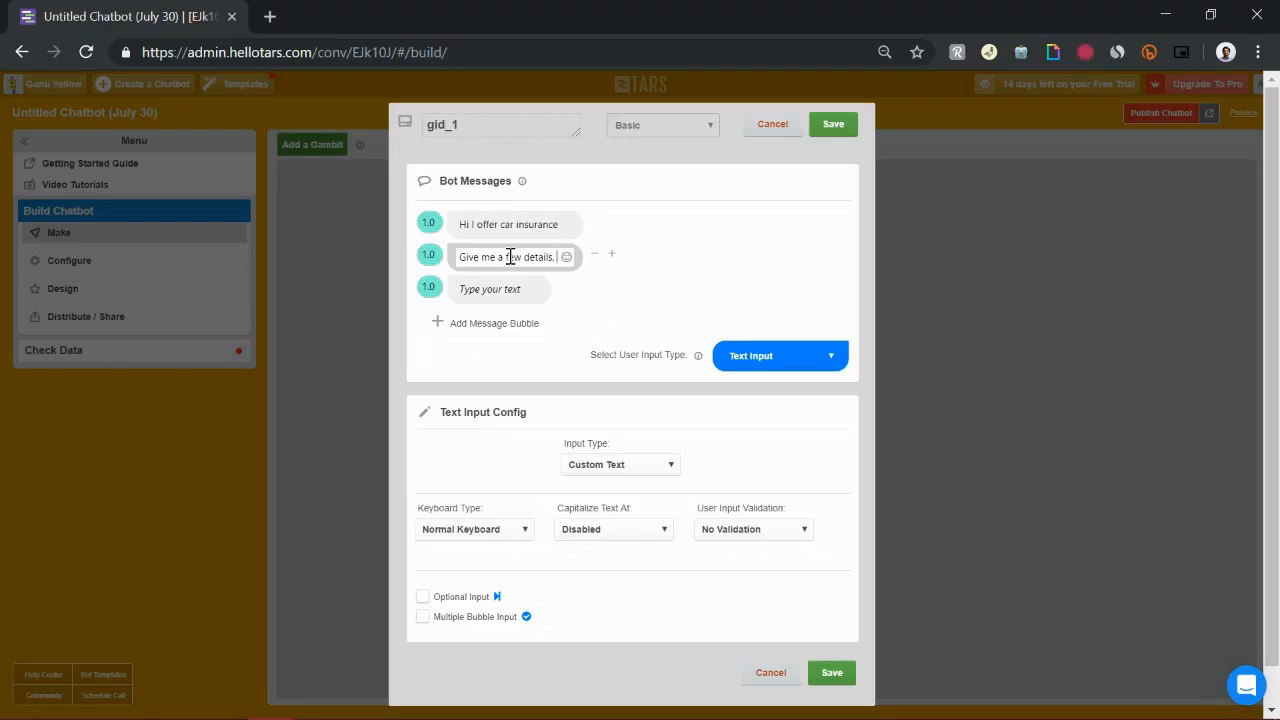
text('ll send)
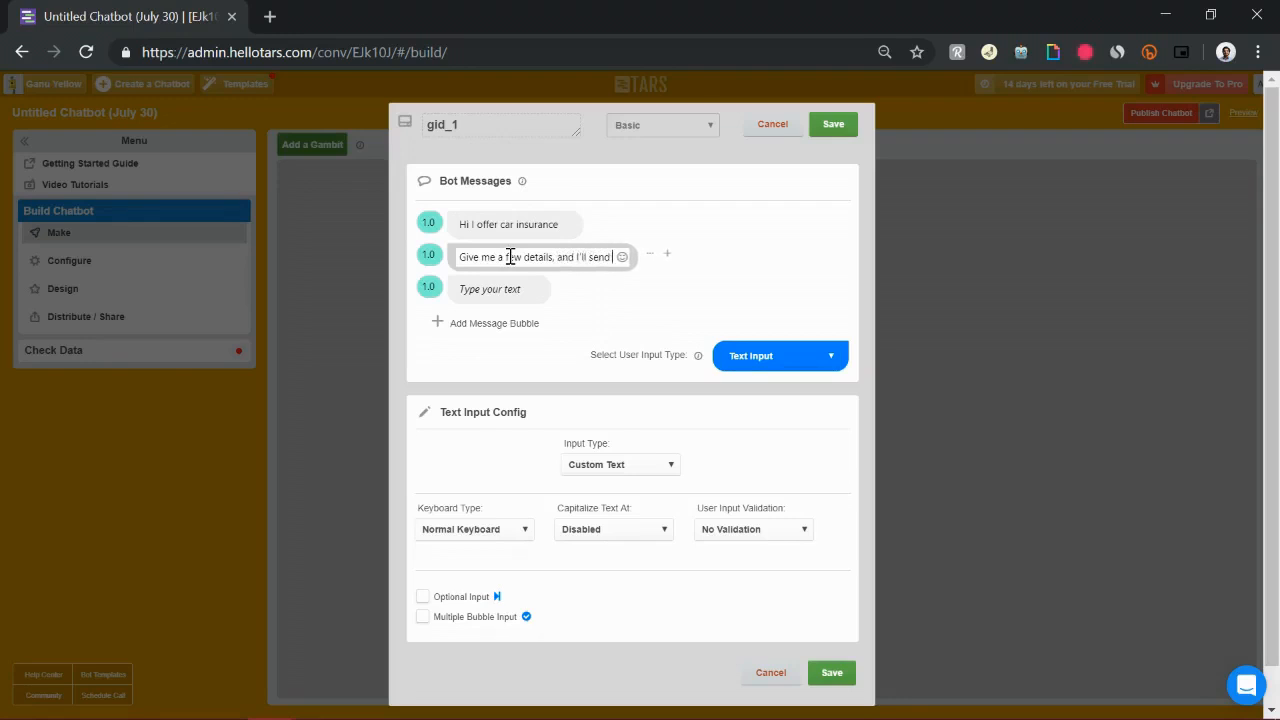
text( you a quote)
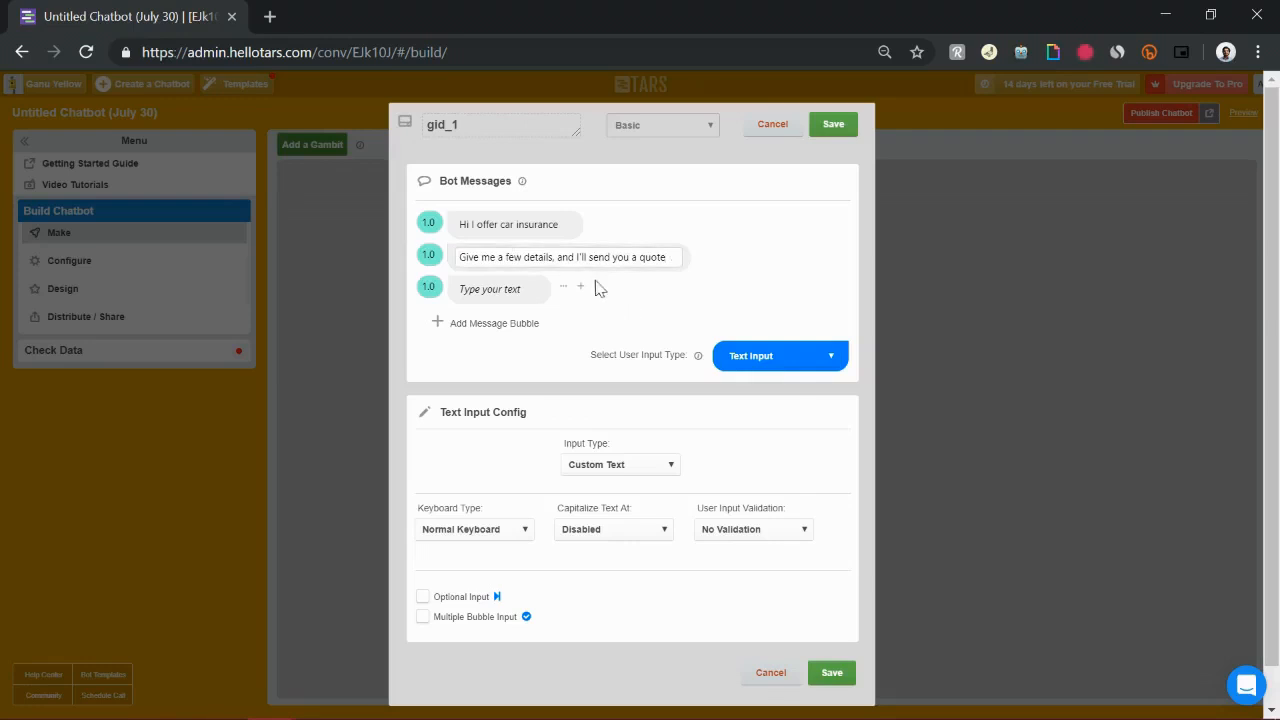
Write the third bot message as "What is your name?"
click(527, 295)
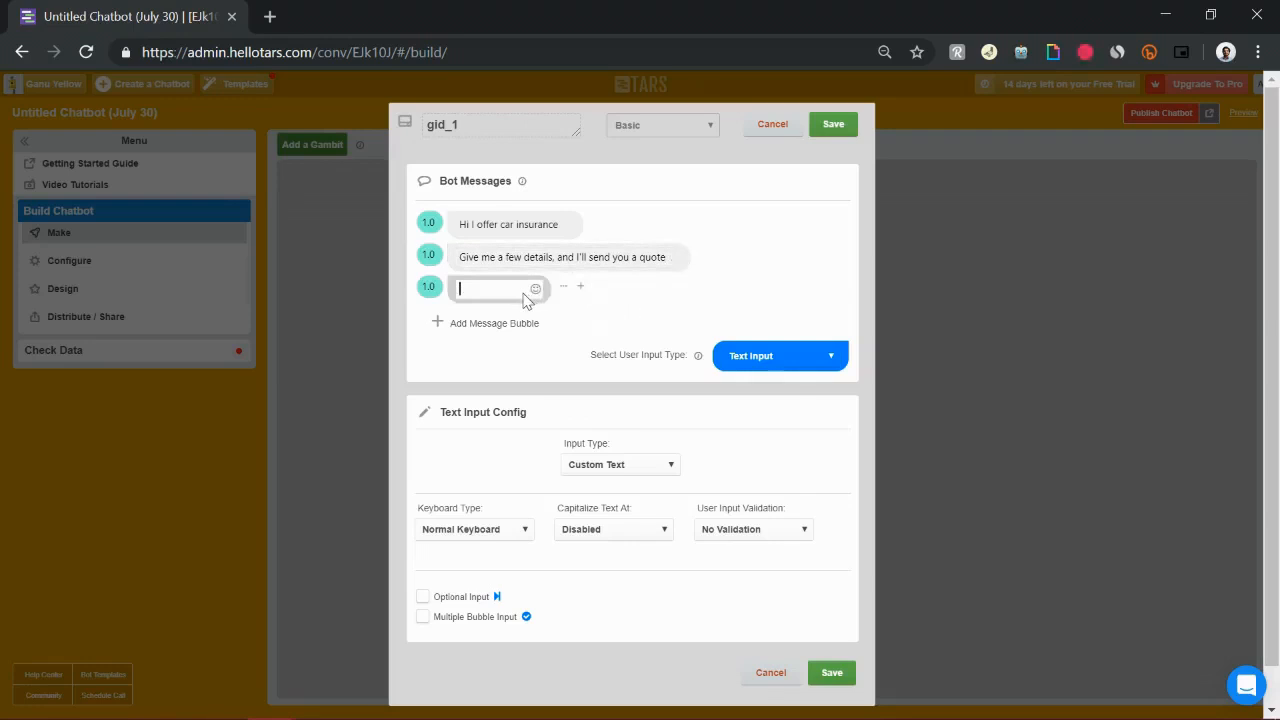
text(What is your name?)
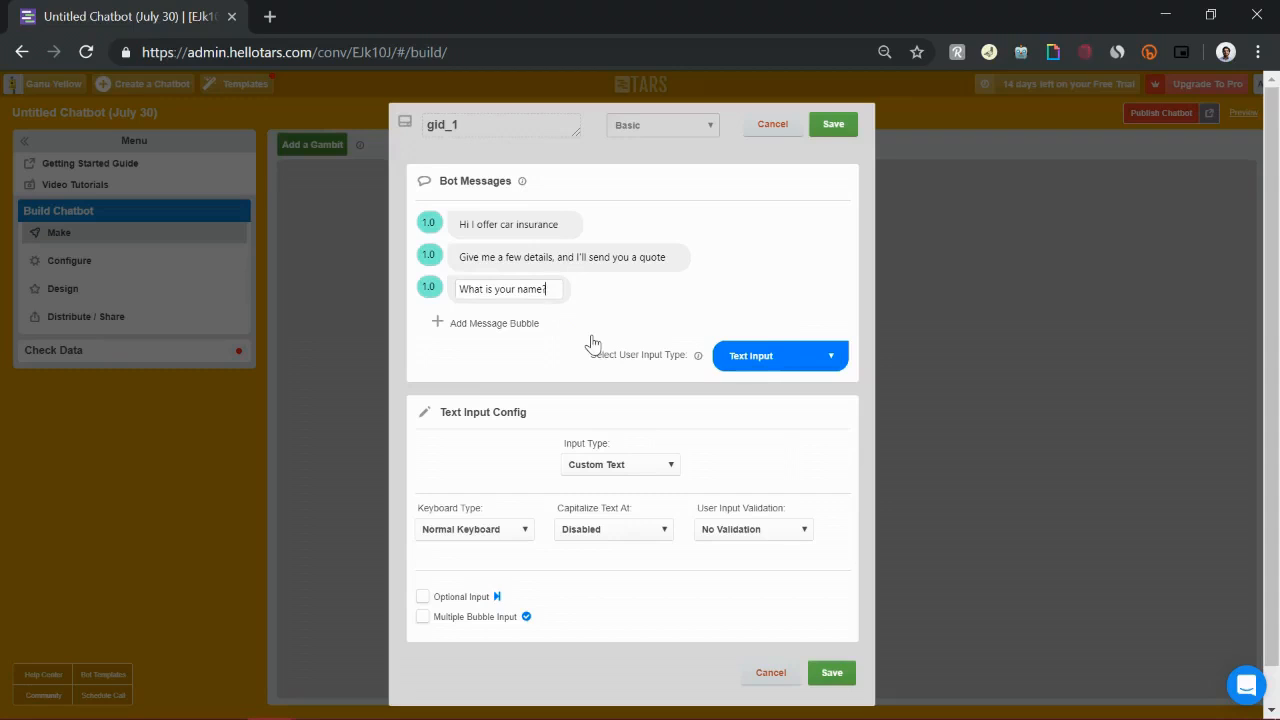
Rename the gambit to "name", set its input type to Full Name, and save it
double_click(545, 133)
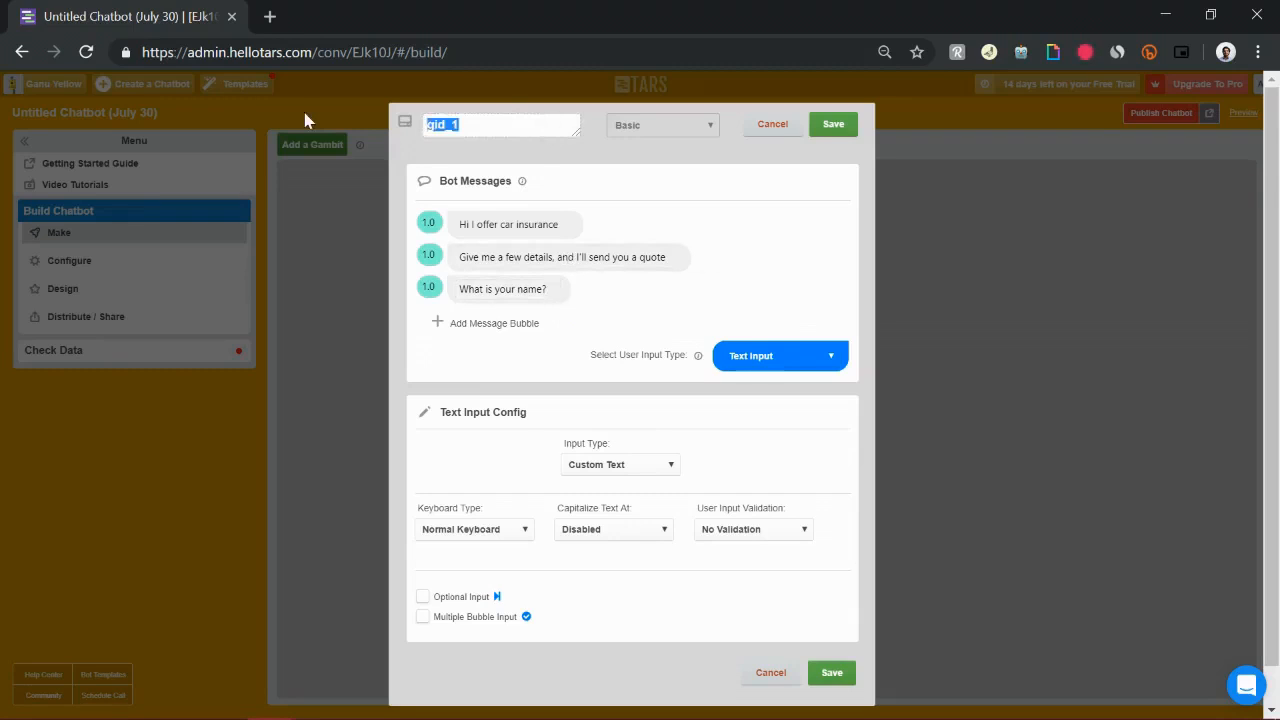
text(name)
drag(446, 411, 520, 410)
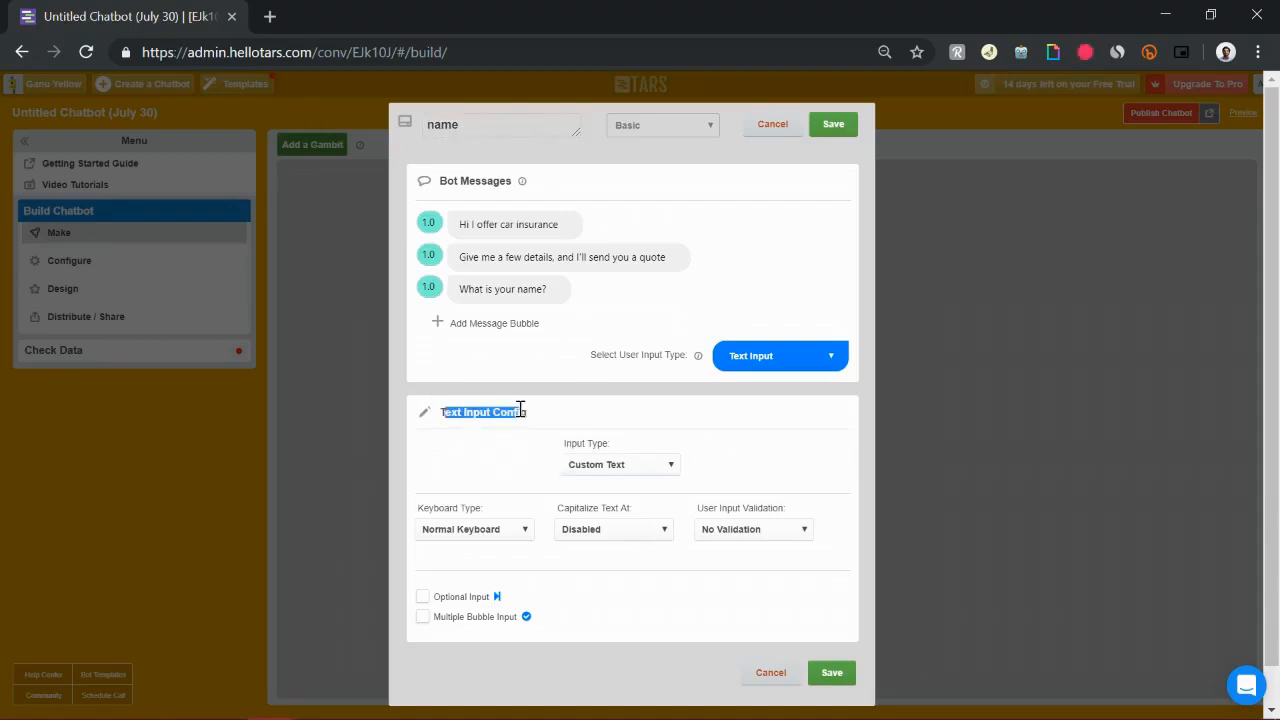
click(590, 468)
click(610, 247)
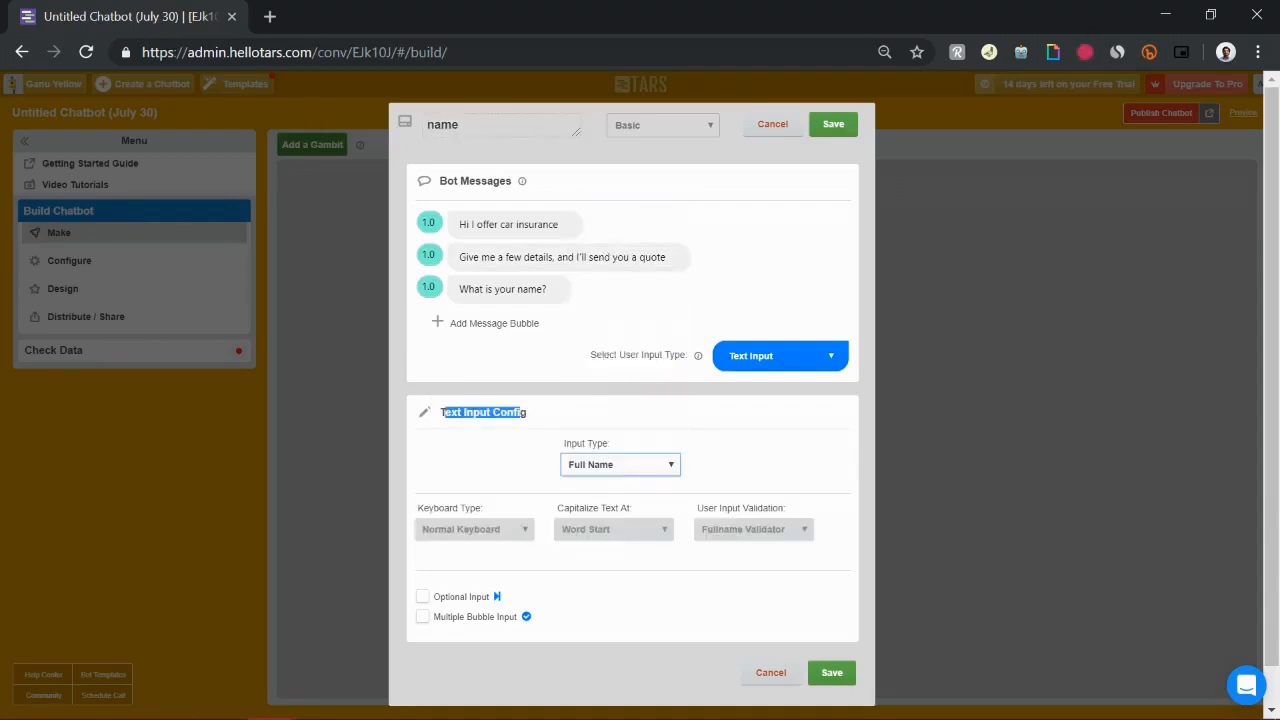
click(845, 130)
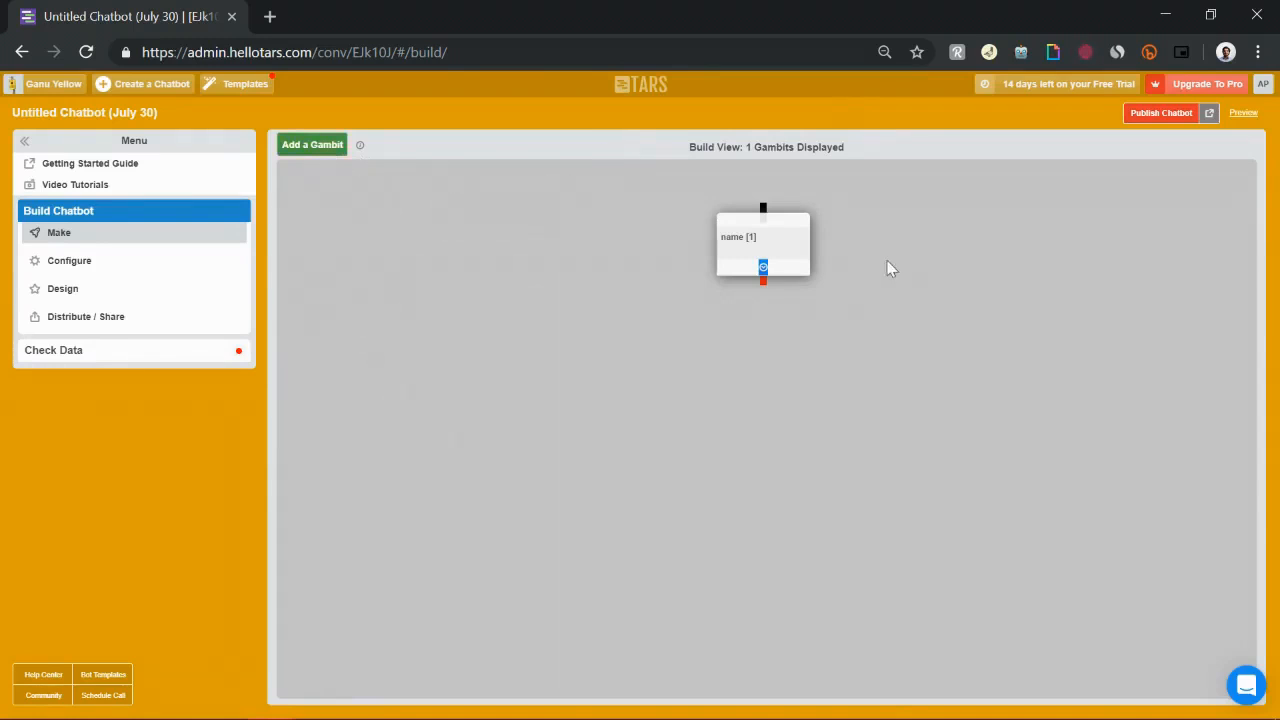
Add a new gambit and place it below the name gambit
click(749, 245)
click(827, 122)
click(316, 147)
drag(343, 217, 762, 388)
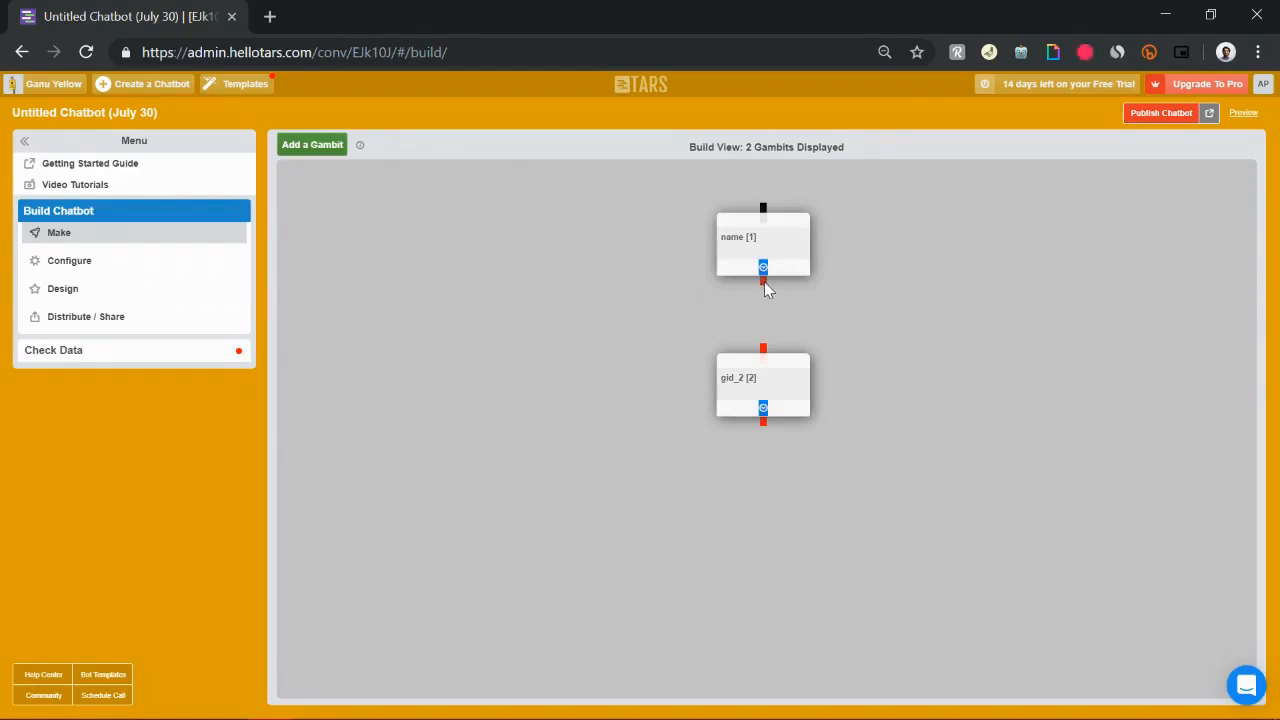
Connect the name gambit's output to the new gambit
drag(764, 281, 766, 369)
click(787, 266)
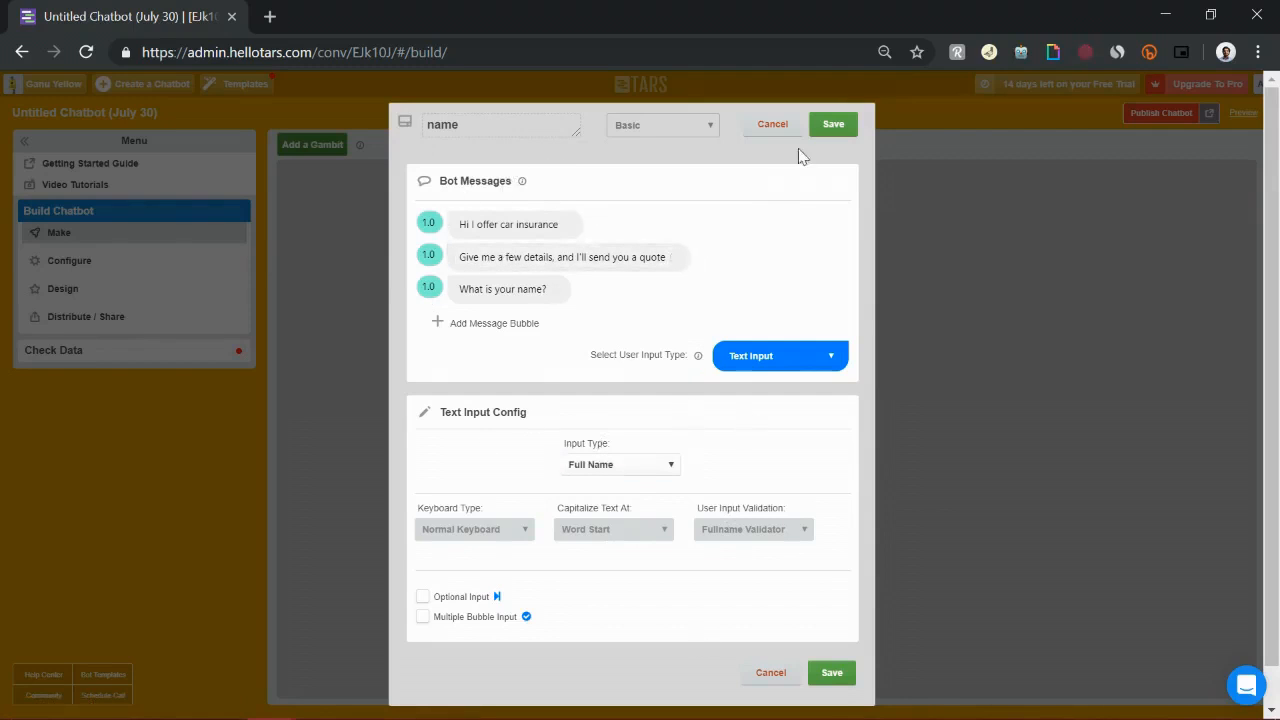
click(843, 127)
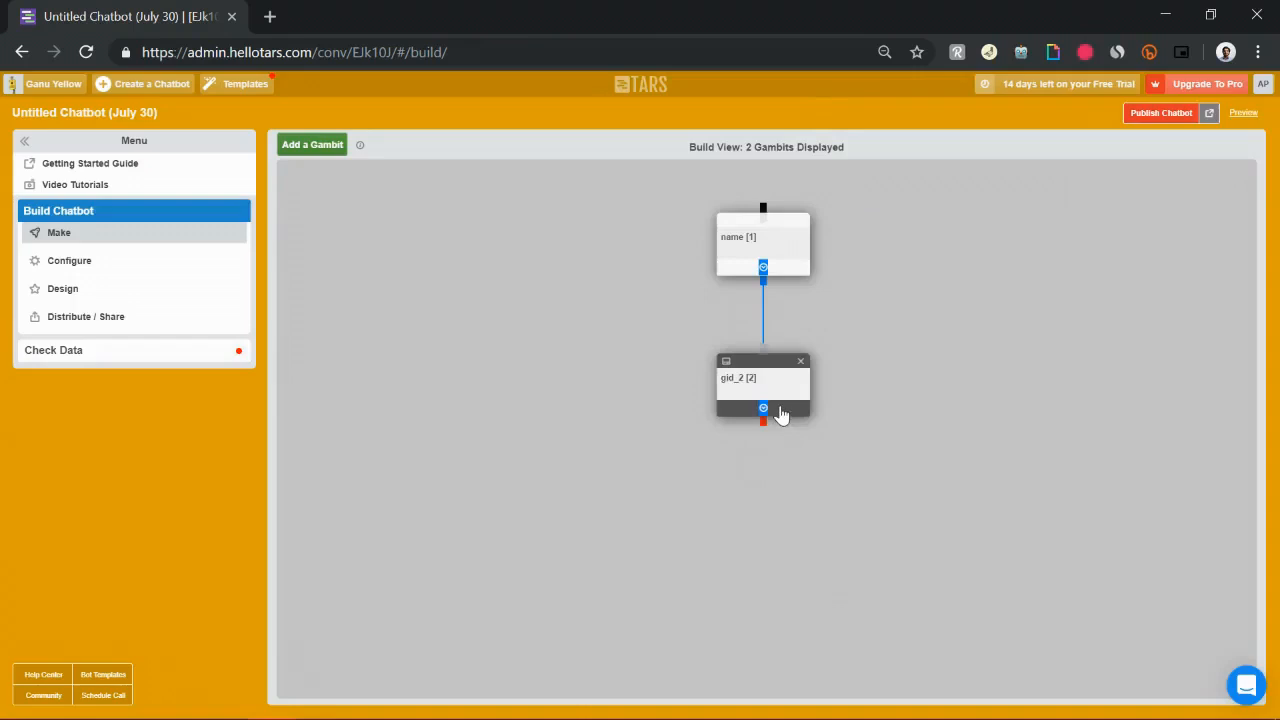
Open the new gambit and replace its bot message with "Nice to meet you!"
click(780, 412)
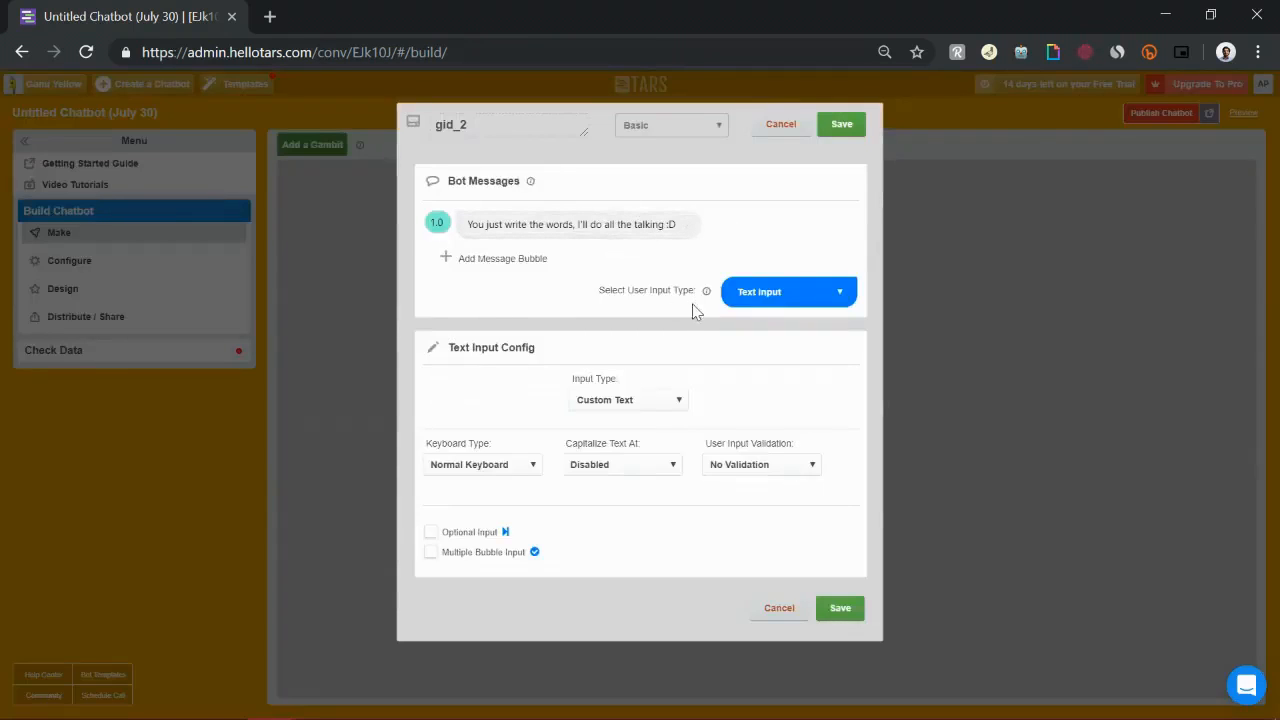
triple_click(624, 226)
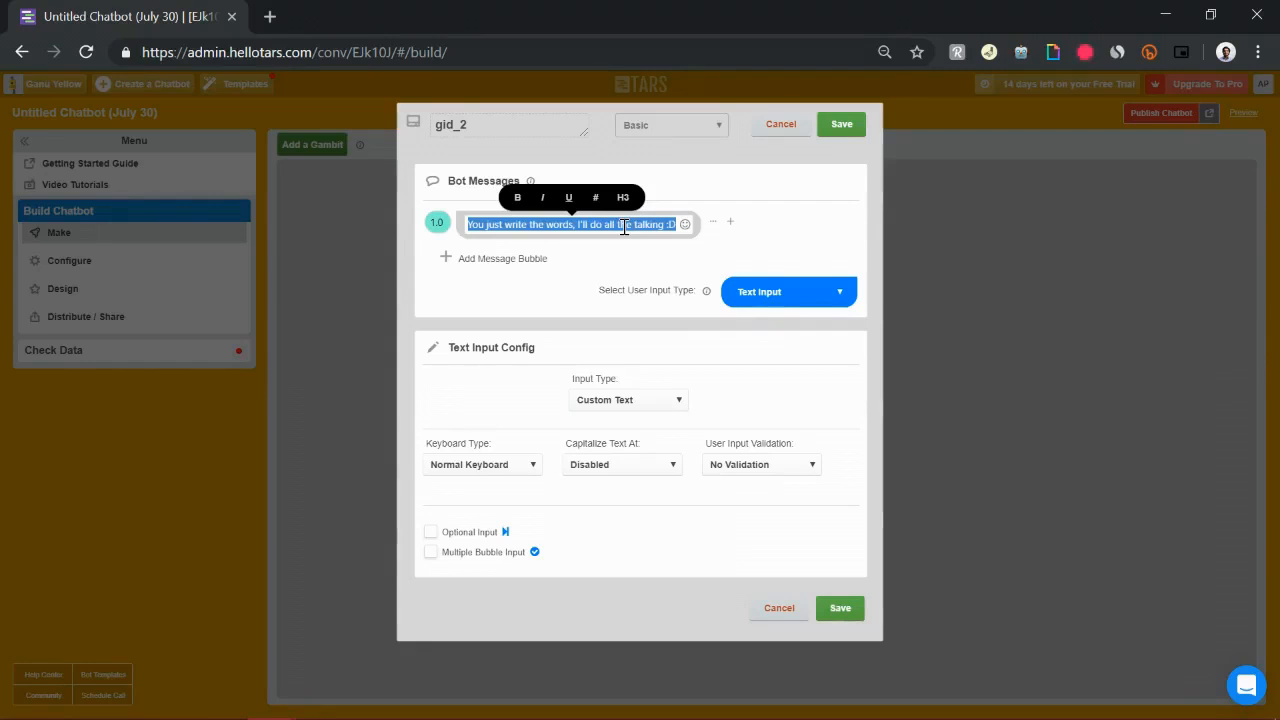
text(Nice to meet you!)
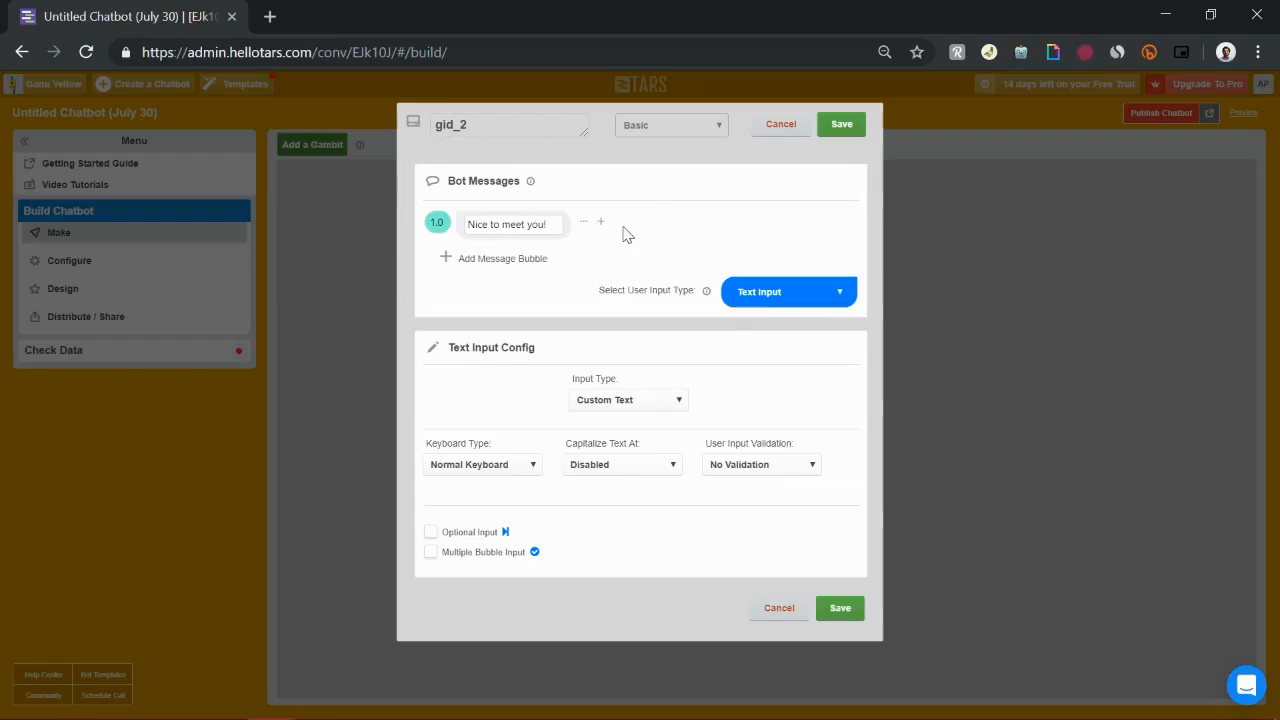
Add a second bot message reading "Are you a first time car owner?"
click(526, 258)
click(523, 257)
text(Are you a first time car owner?)
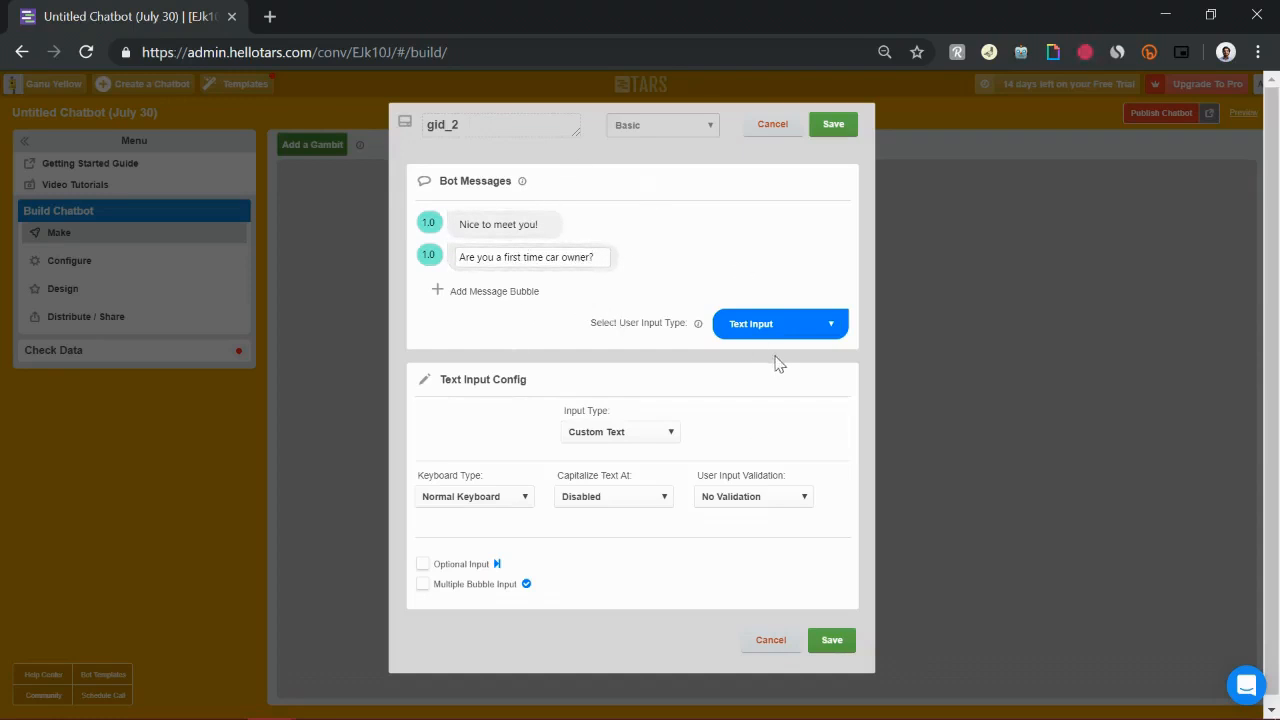
Set the user input type to Buttons with two options, Yes and No
click(632, 434)
click(814, 329)
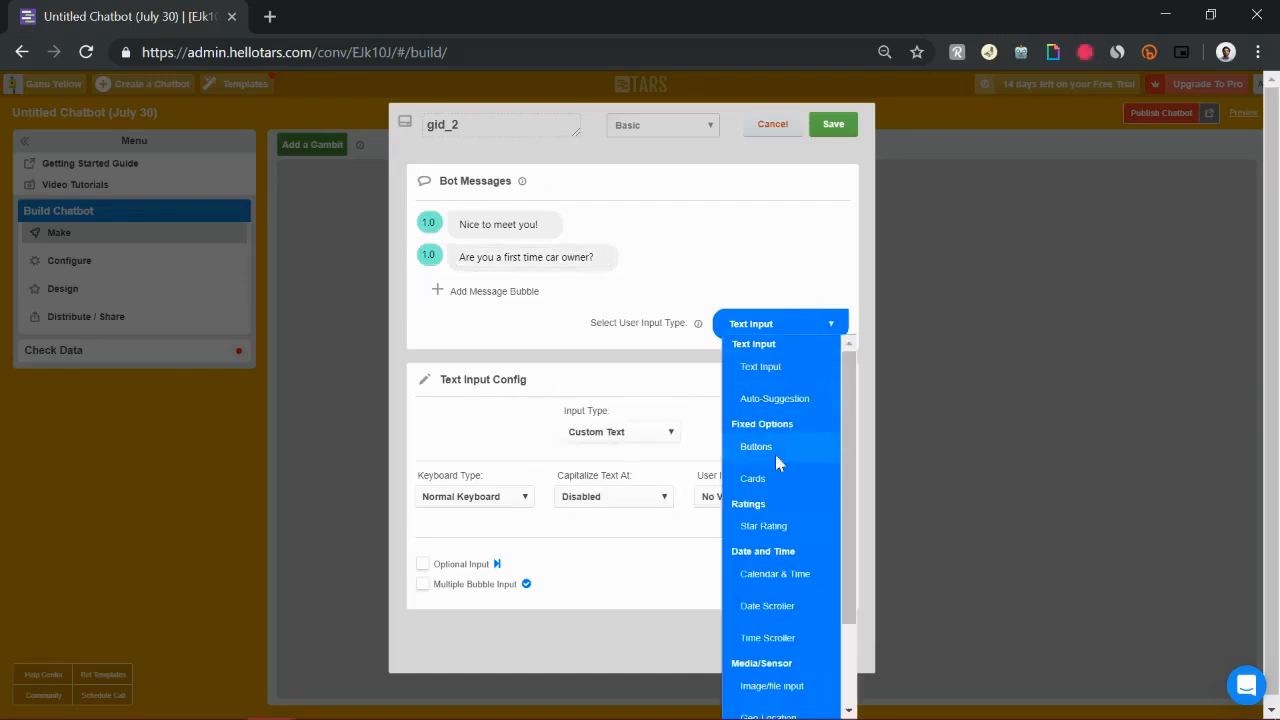
click(772, 450)
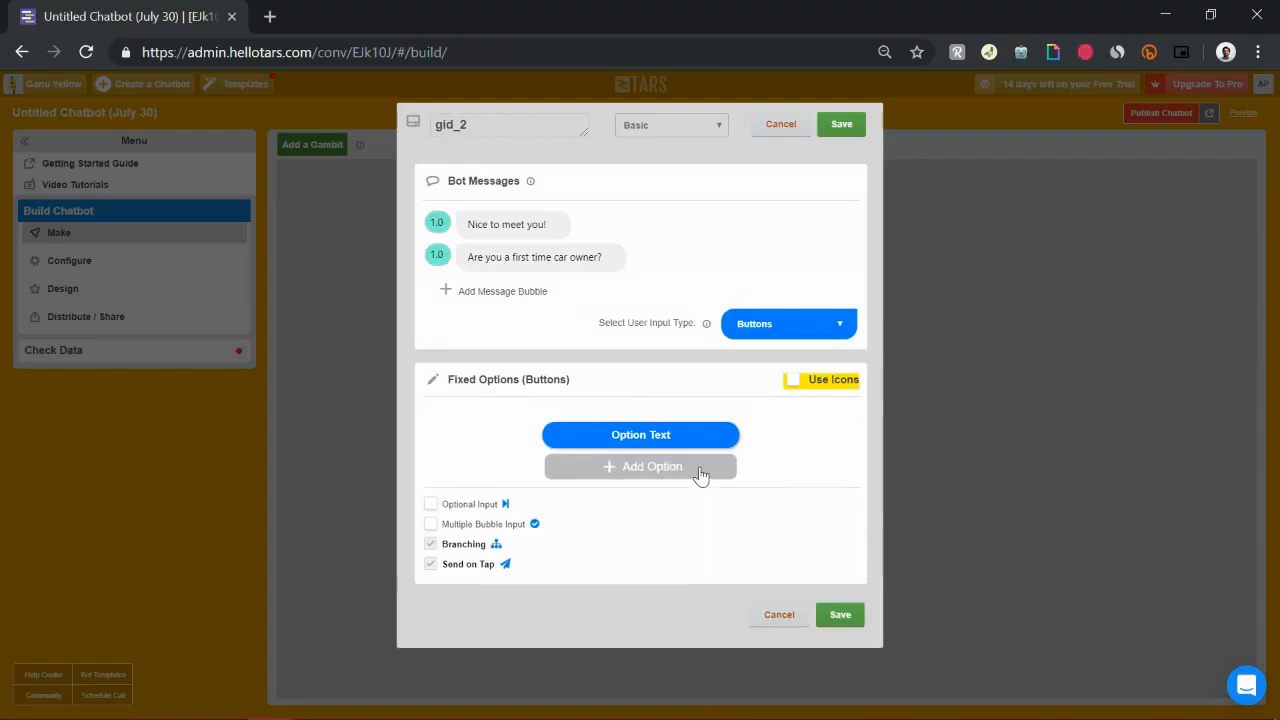
click(690, 466)
click(638, 426)
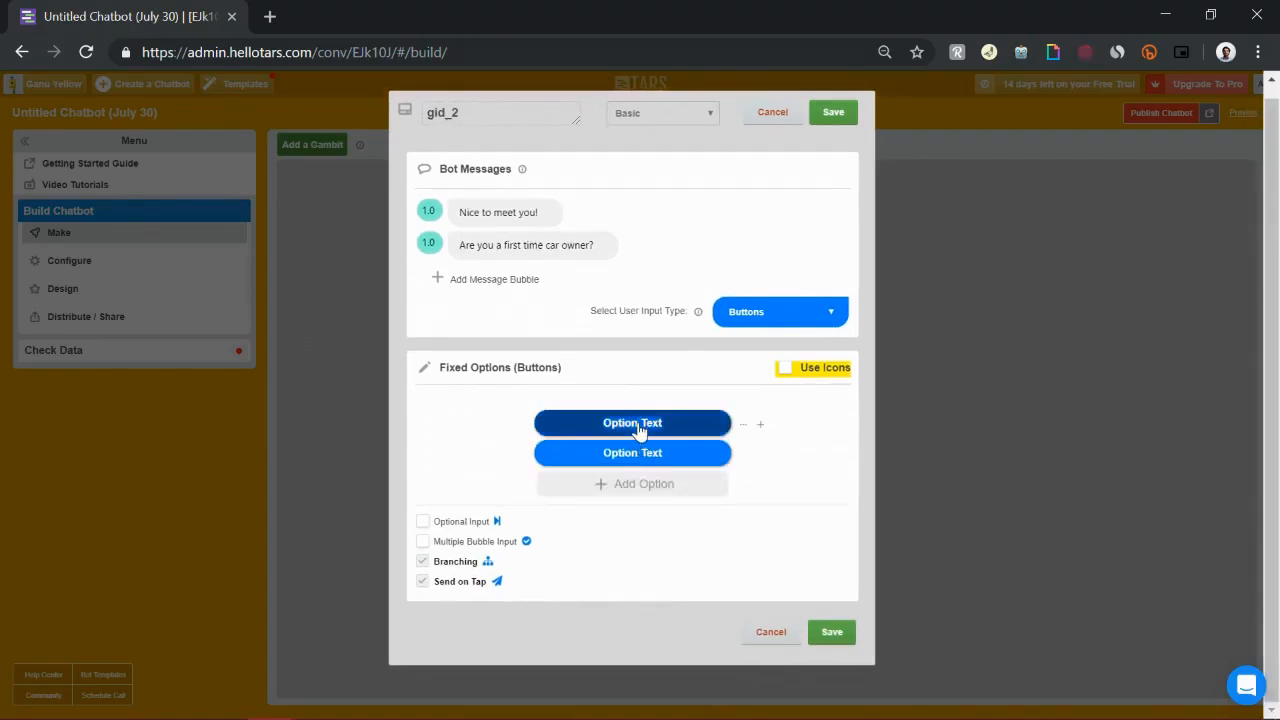
text(Yes)
click(638, 456)
text(No)
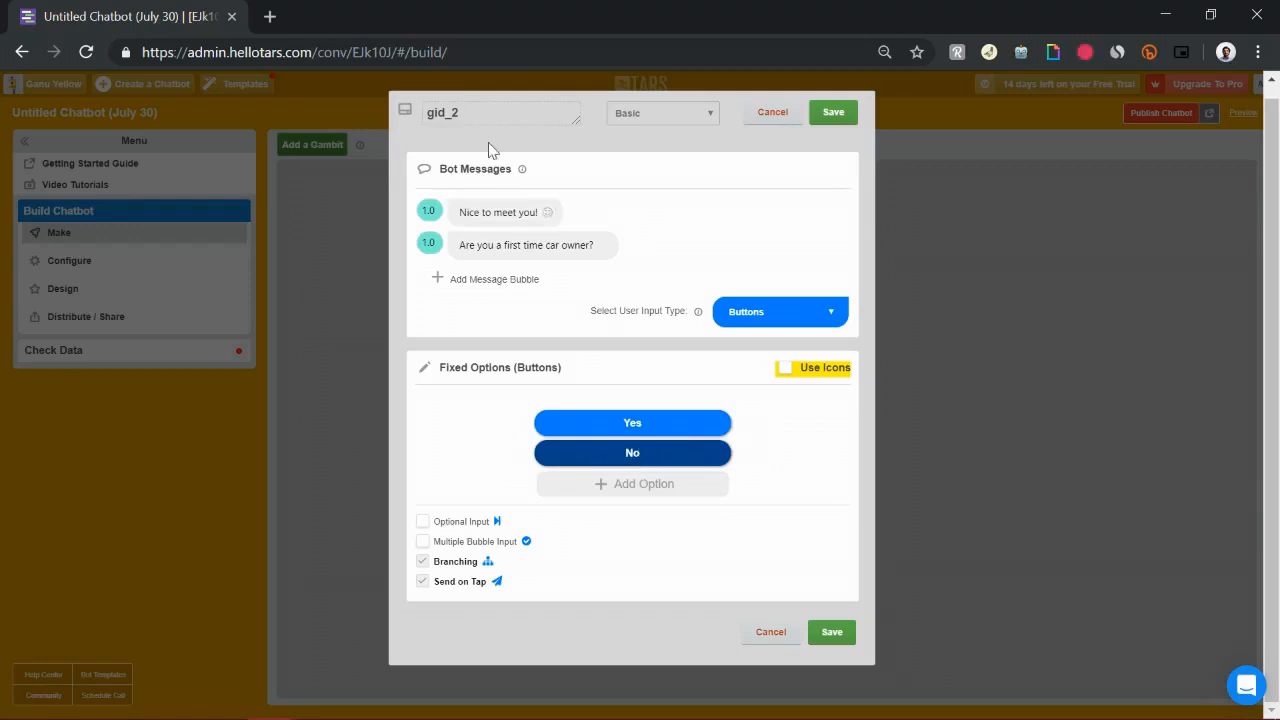
Rename the gambit to first_time_car_buyer and save it
double_click(504, 114)
text(first_time_car_buyer)
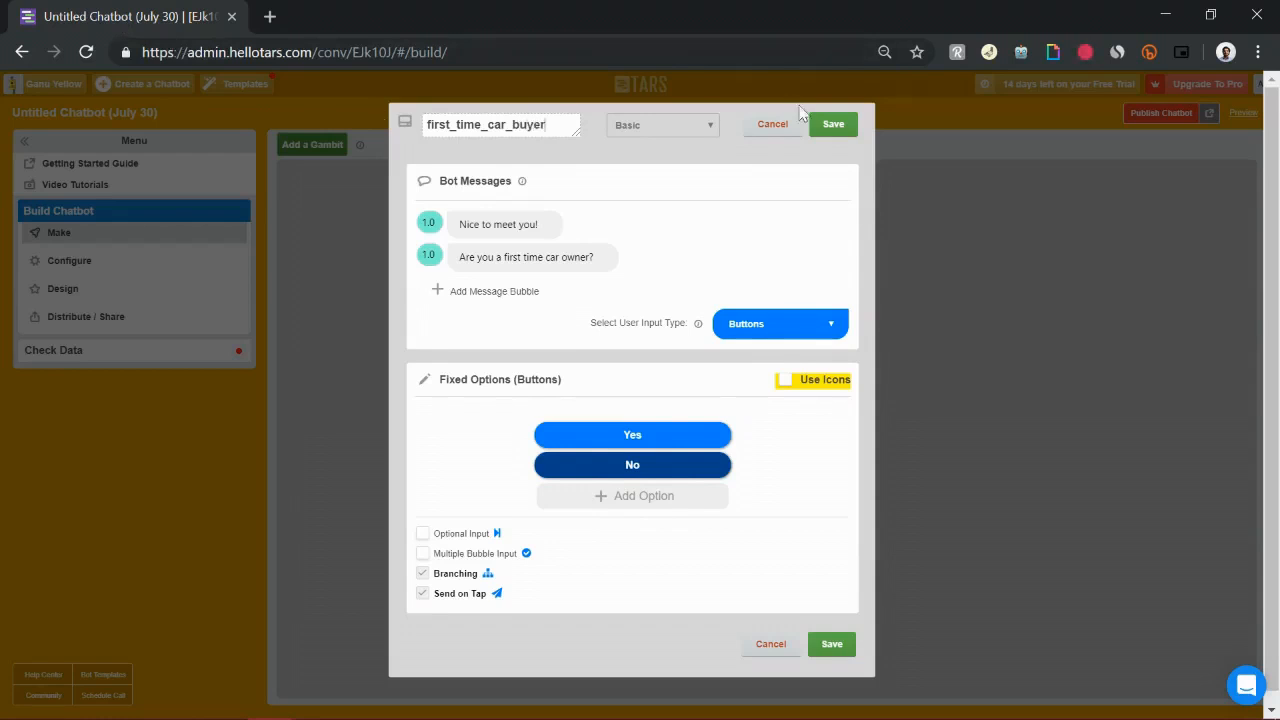
click(833, 124)
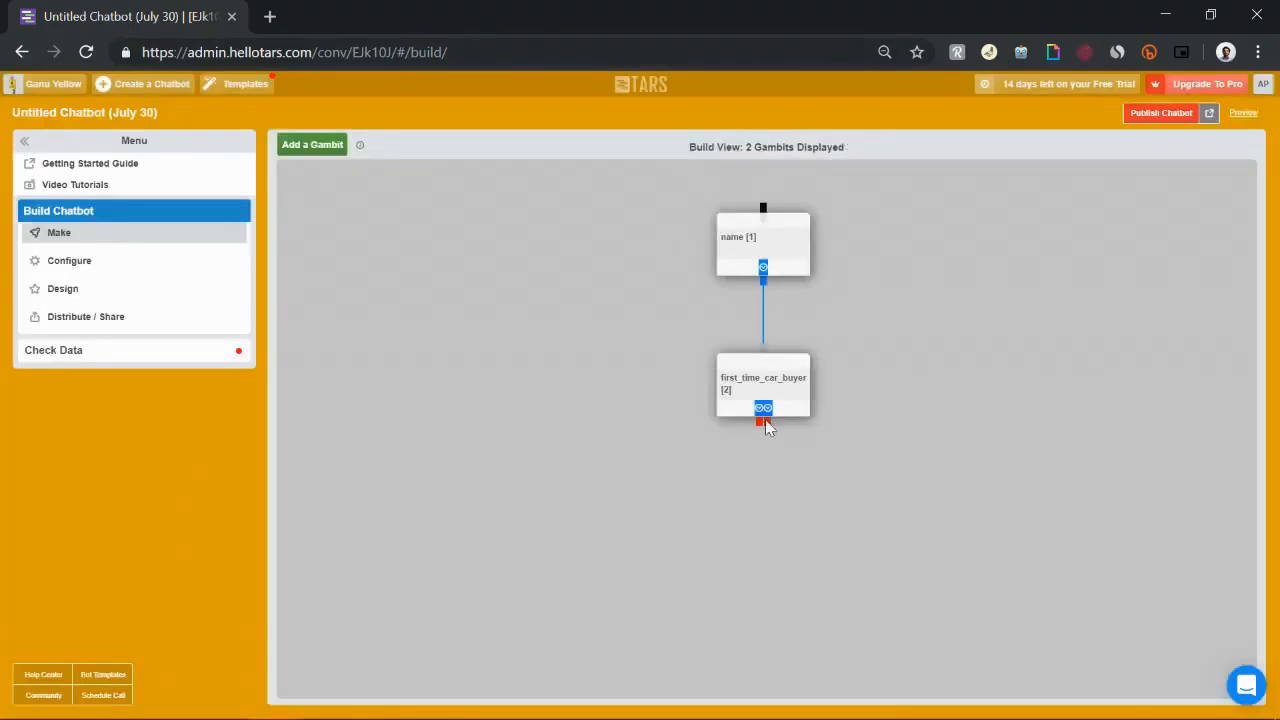
Try to drag the Yes and No branch connectors onto the empty canvas
drag(757, 420, 535, 508)
drag(766, 423, 977, 480)
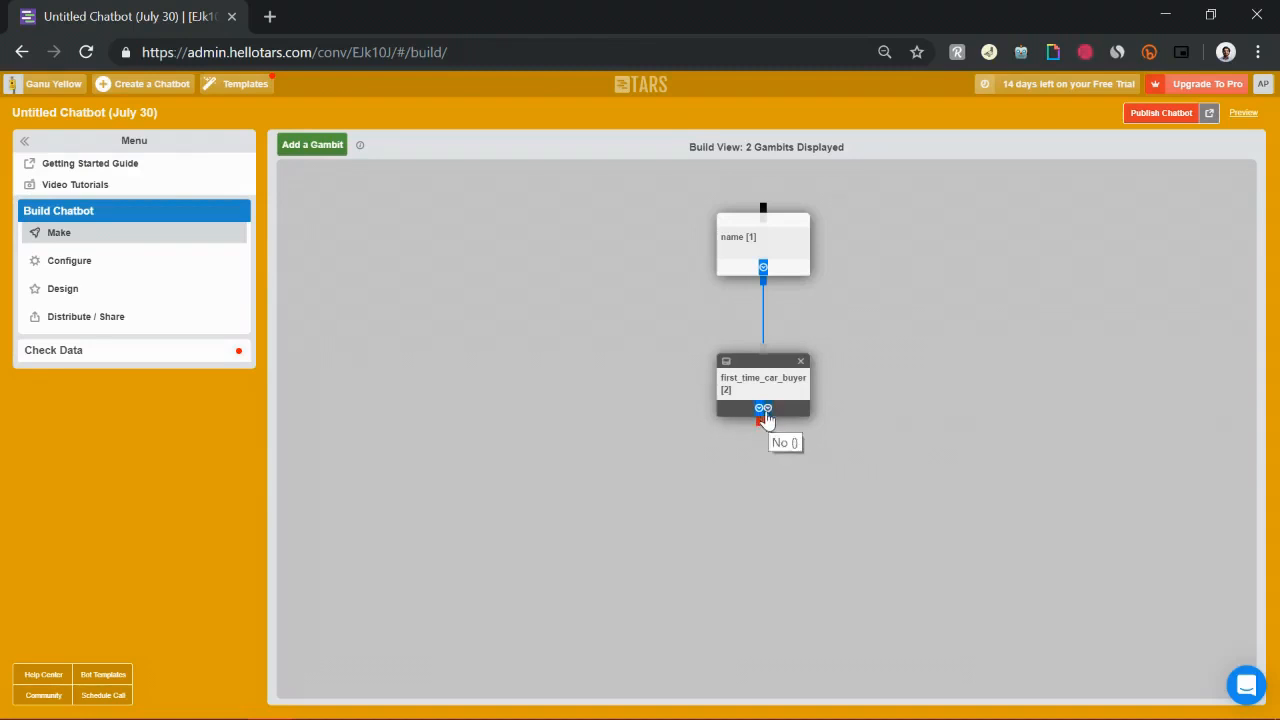
drag(761, 422, 369, 567)
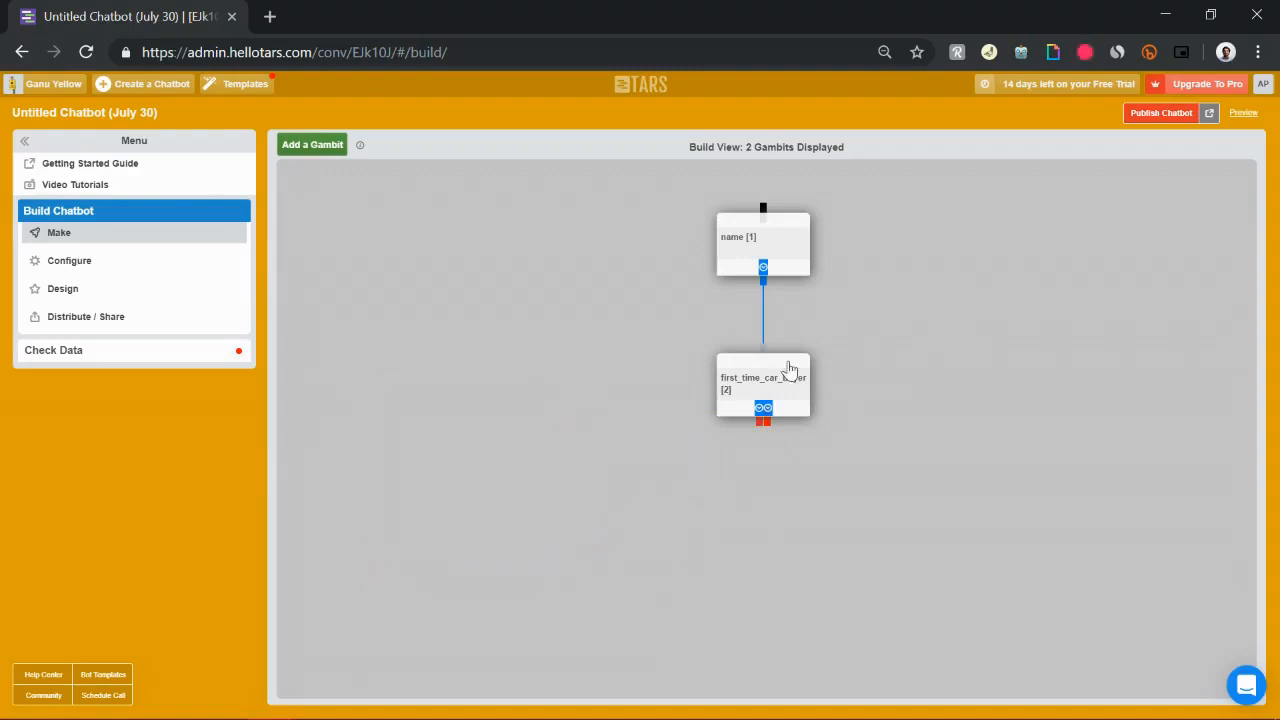
drag(767, 420, 1110, 500)
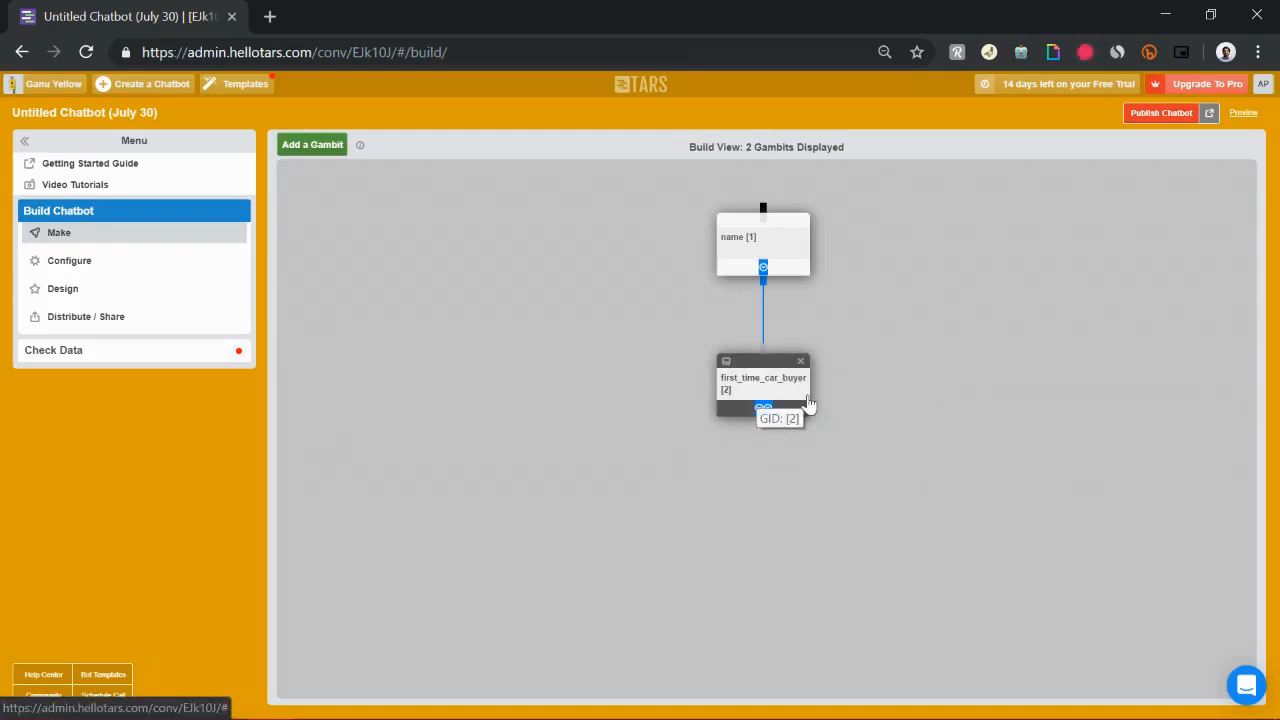
Move the first_time_car_buyer gambit slightly higher on the canvas
drag(781, 409, 780, 382)
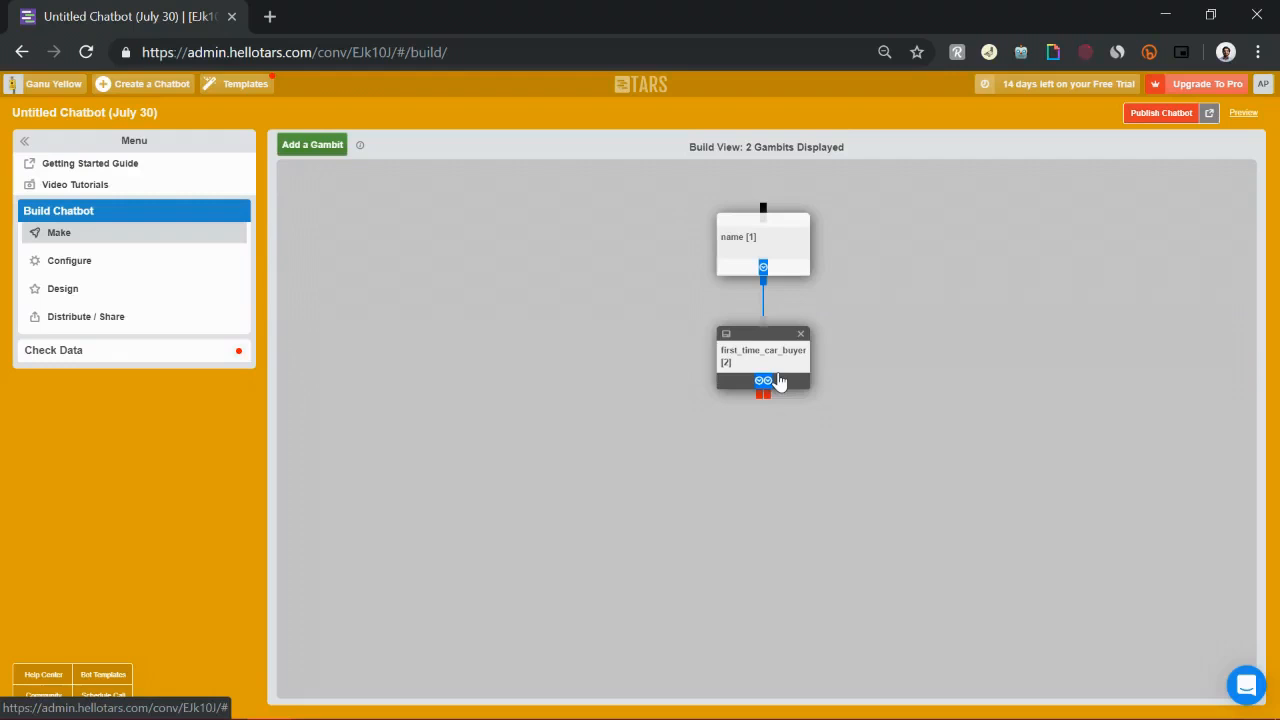
drag(760, 395, 530, 479)
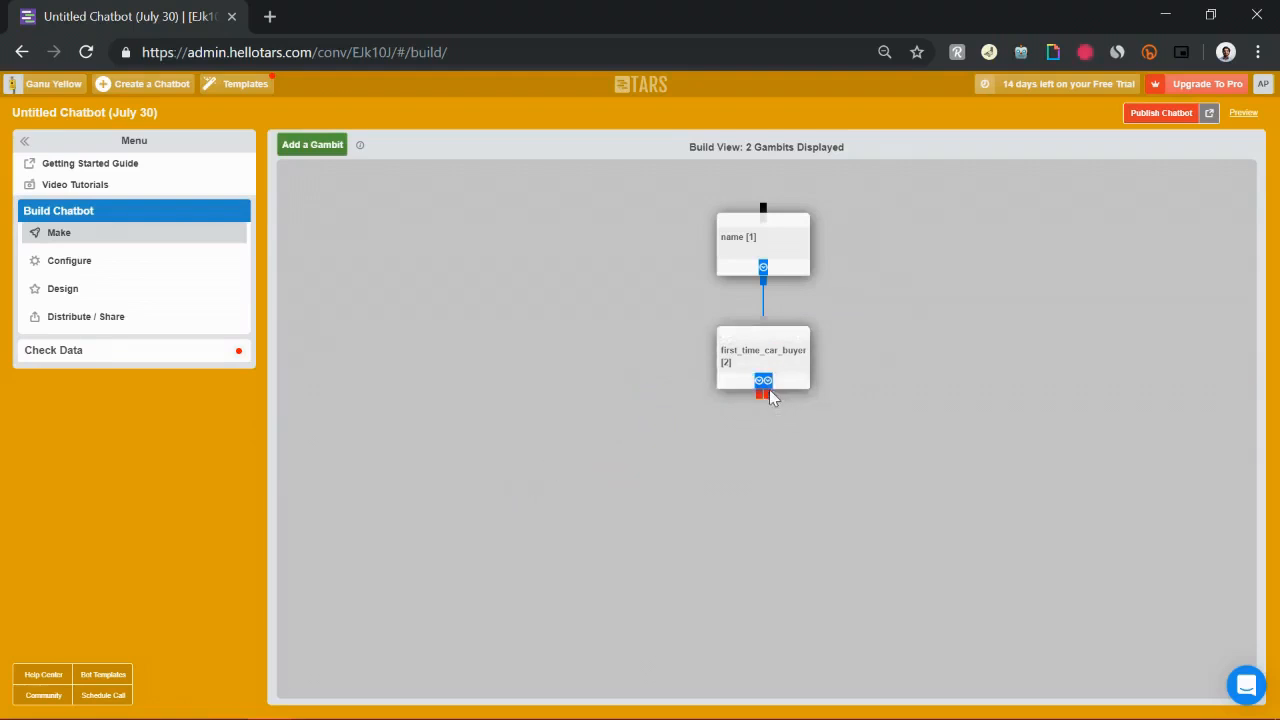
drag(768, 398, 1019, 530)
drag(981, 532, 991, 525)
Add a new gambit below and left of the first_time_car_buyer gambit
click(325, 147)
drag(340, 189, 643, 510)
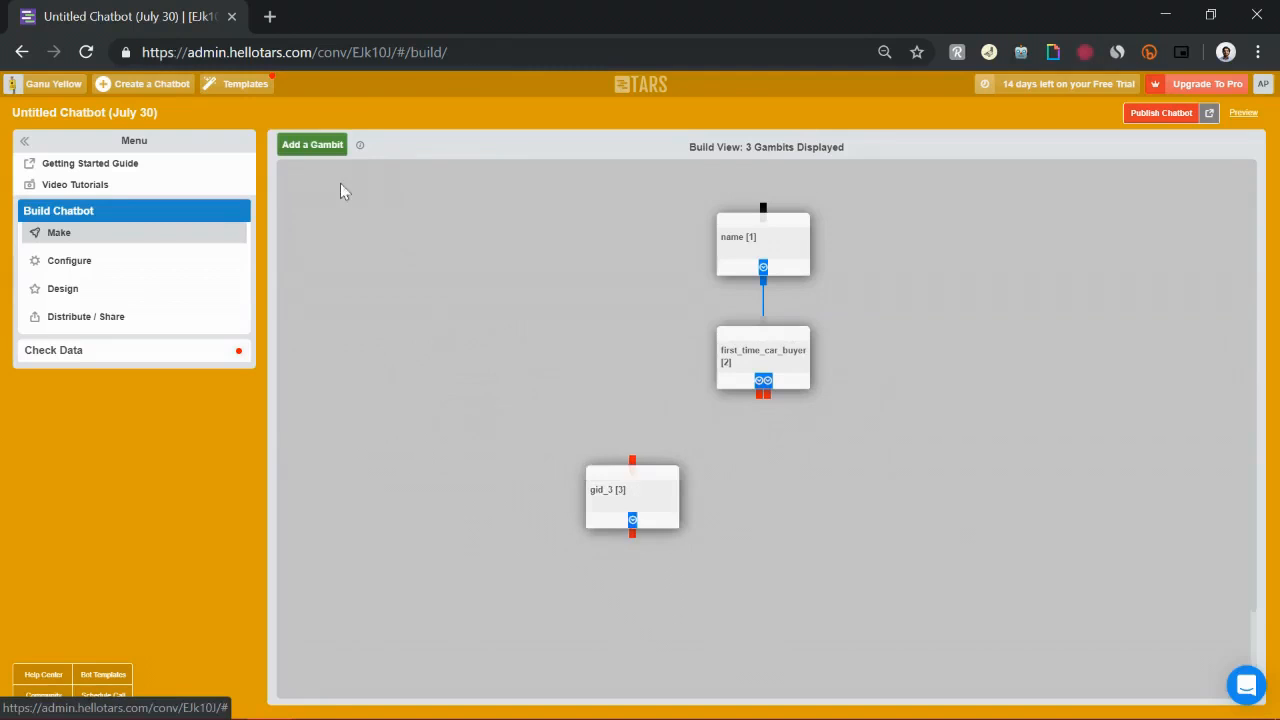
Add another gambit on the right and link the first_time_car_buyer branches to both new gambits
click(305, 144)
drag(345, 205, 908, 497)
drag(648, 482, 630, 486)
drag(772, 397, 908, 472)
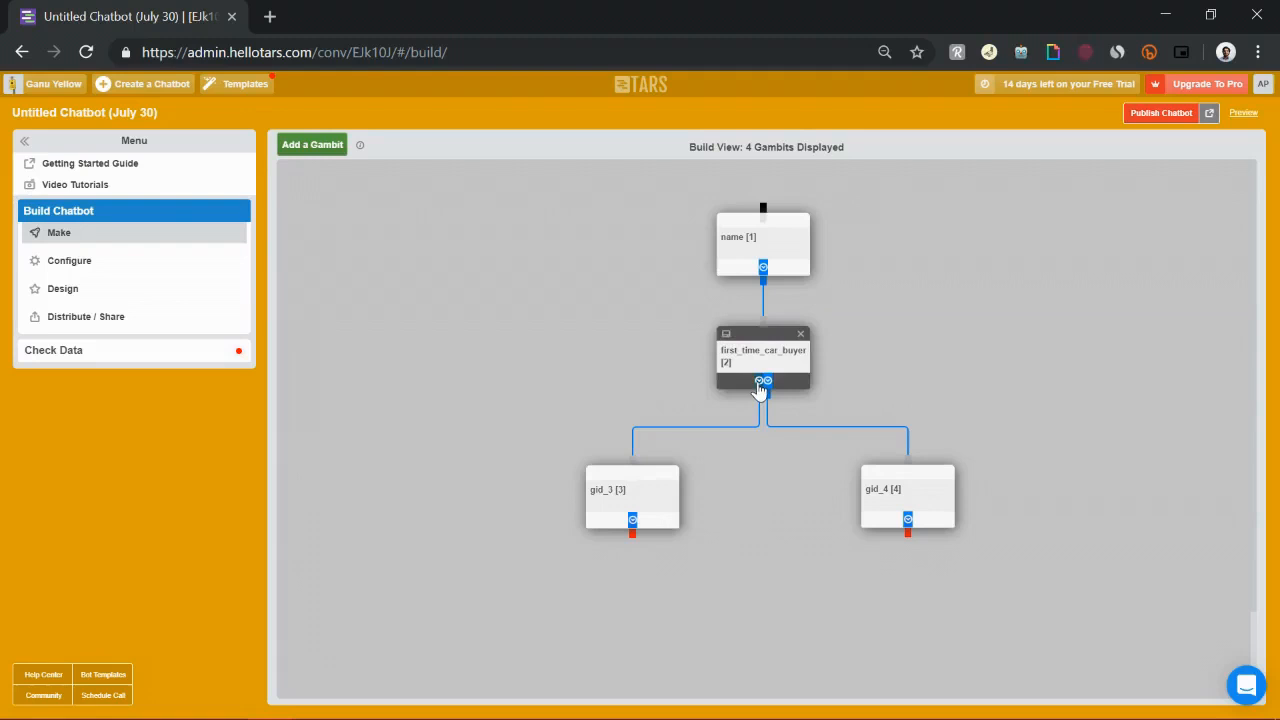
Open the left gambit and replace its message with "Sorry! We don't give insurance to first-time owners"
click(638, 498)
click(631, 229)
key(ctrl+a)
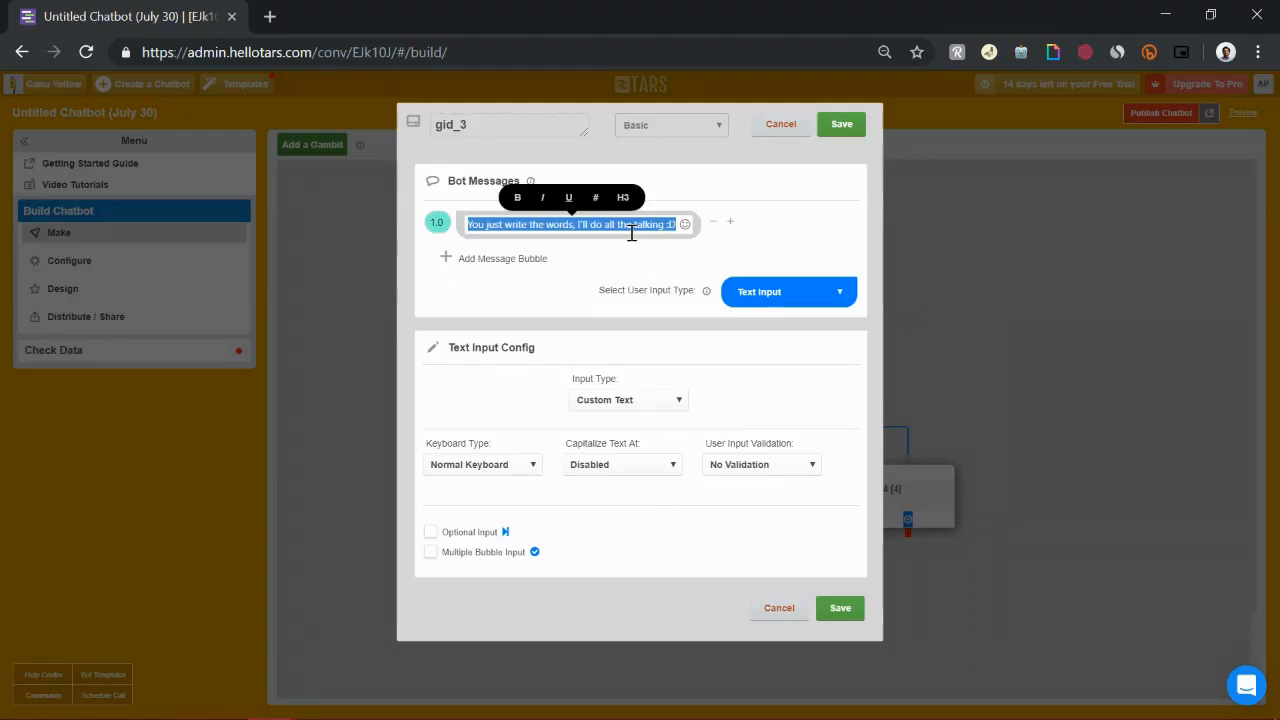
text(Somry! We don't give insur)
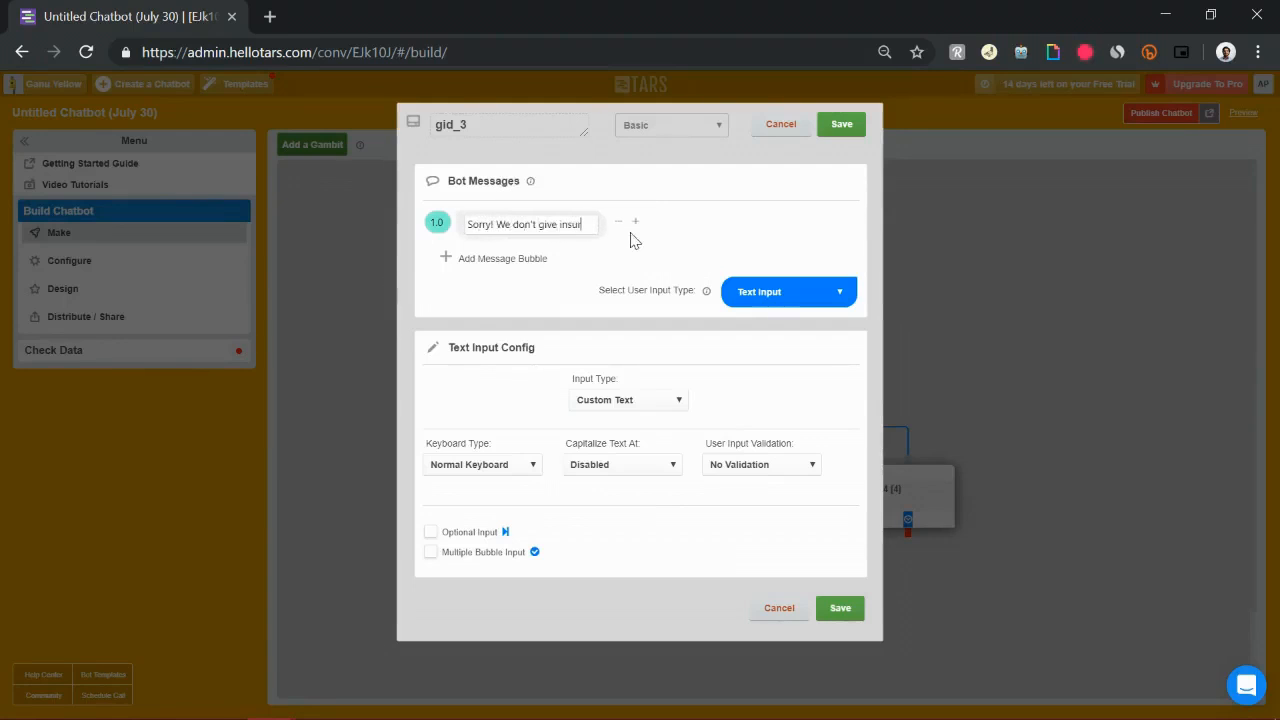
text(ance to first-t)
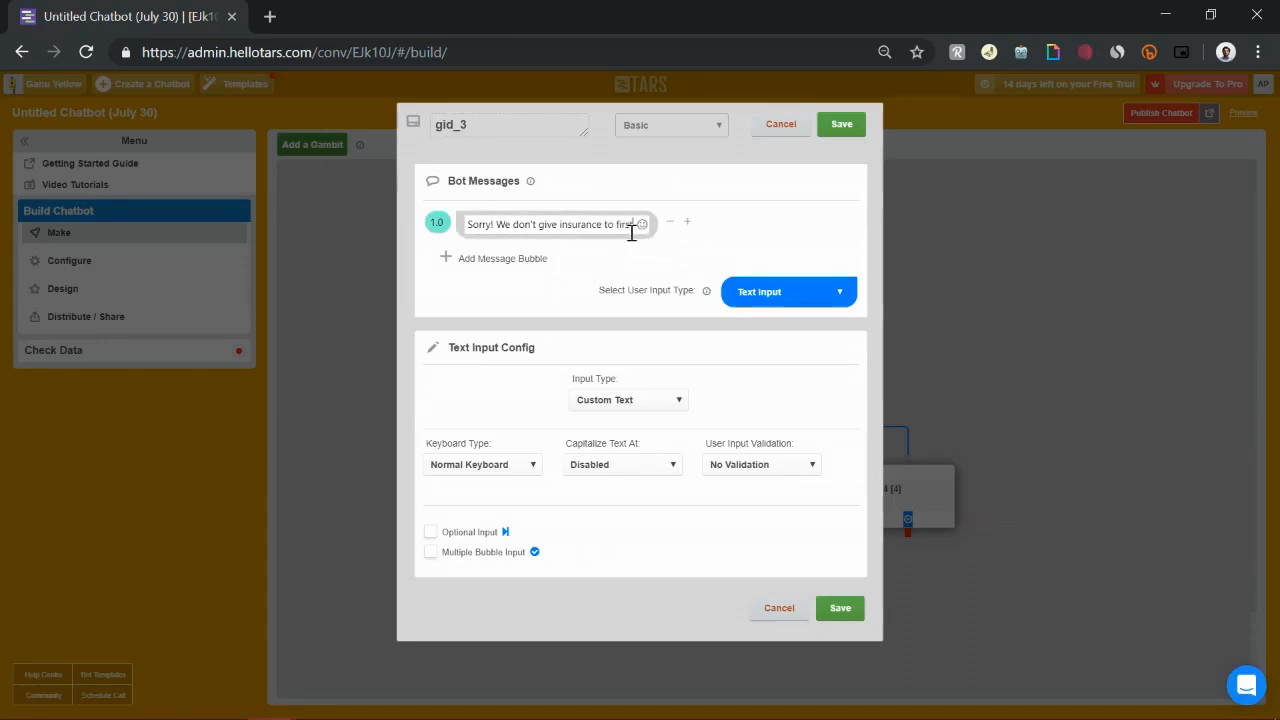
text(ime owners)
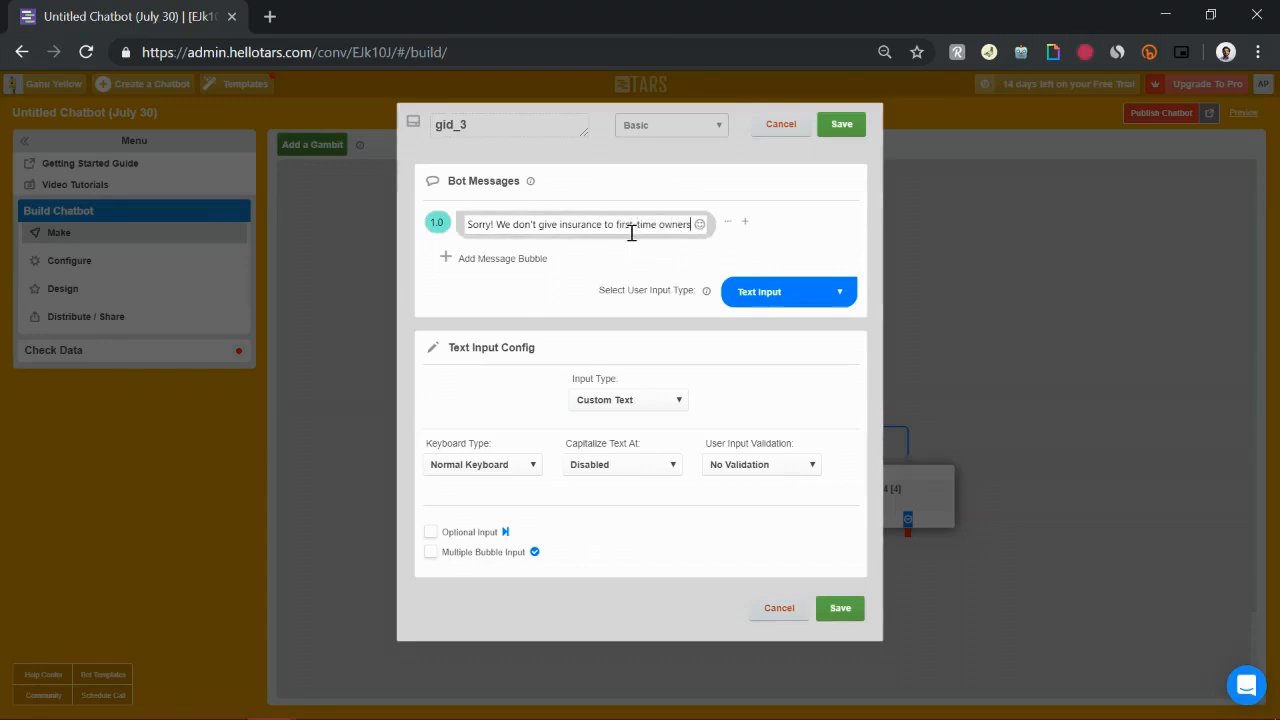
Add a second bot message reading "Please look for another provider"
click(504, 260)
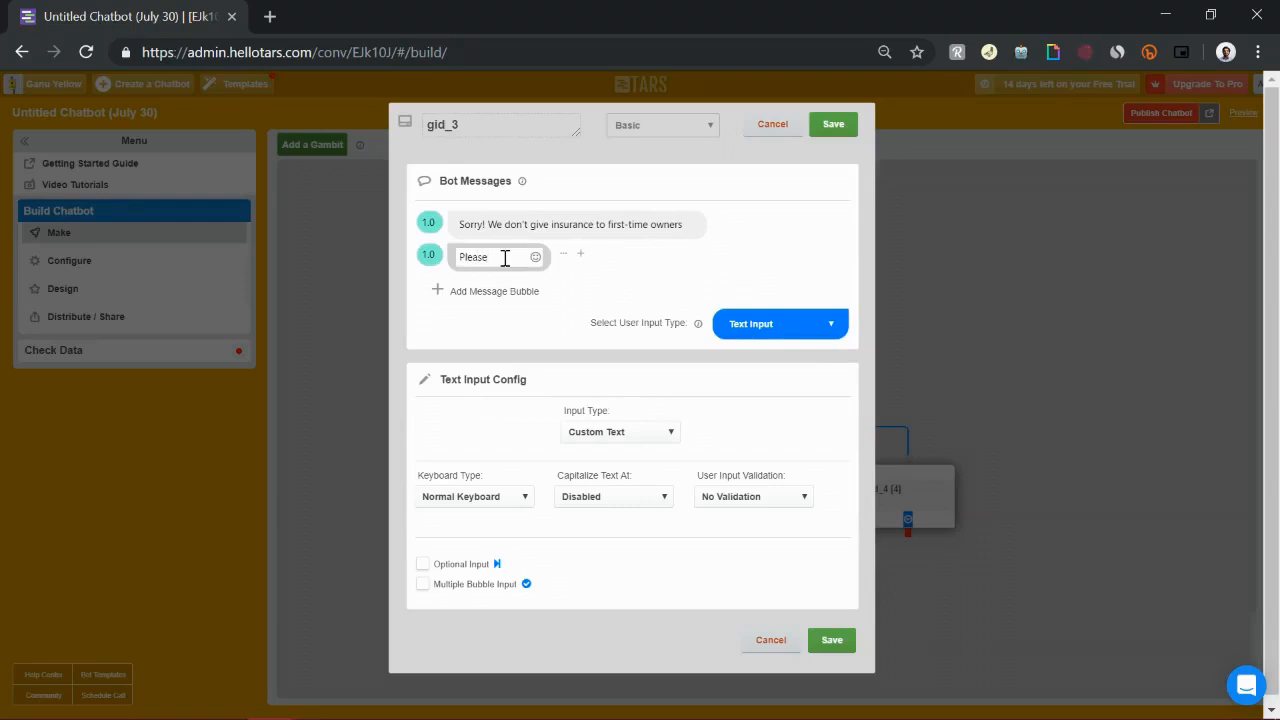
text(Please look for anoth)
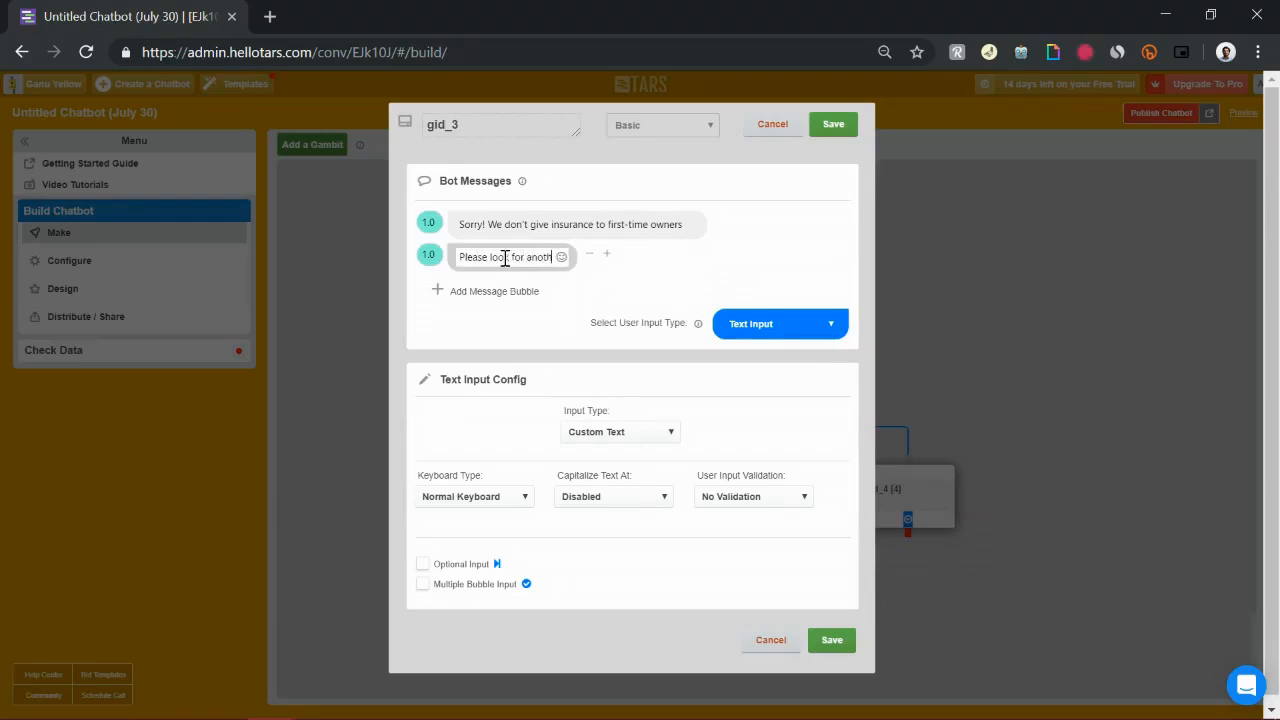
text(er provider)
Set the left gambit's user input type to Auto Page Redirection
drag(469, 291, 623, 321)
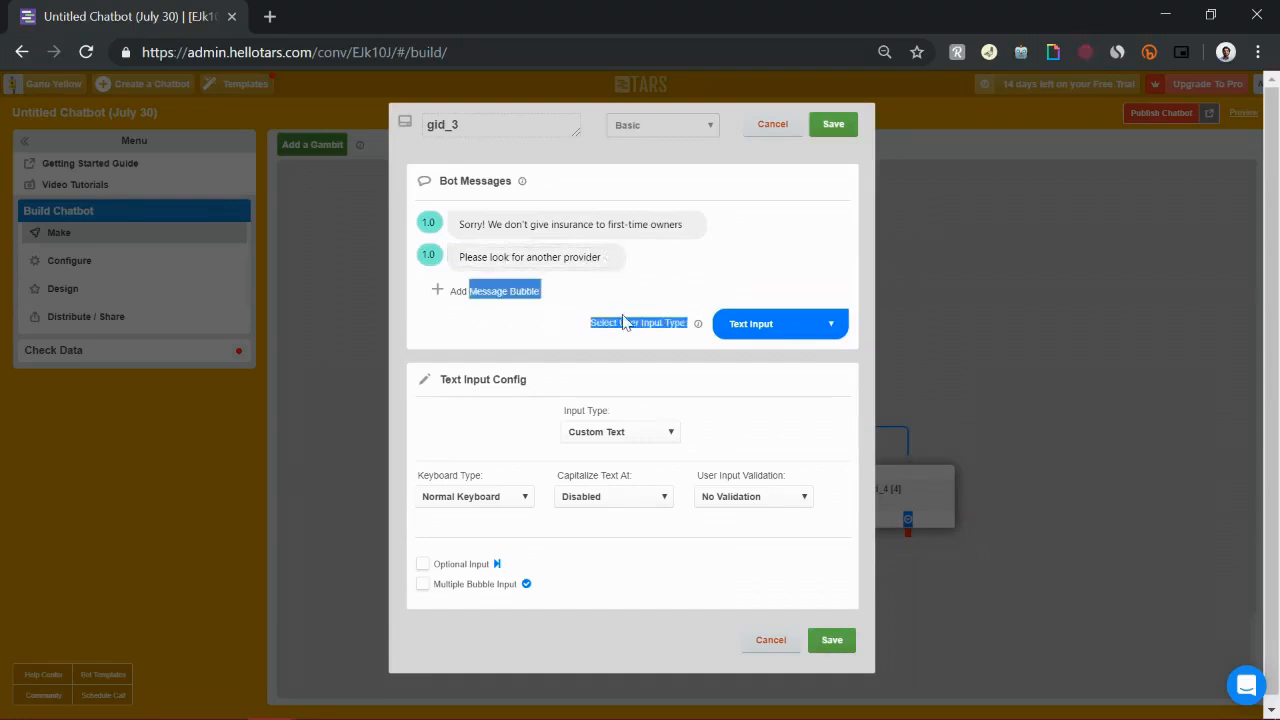
click(810, 346)
click(807, 338)
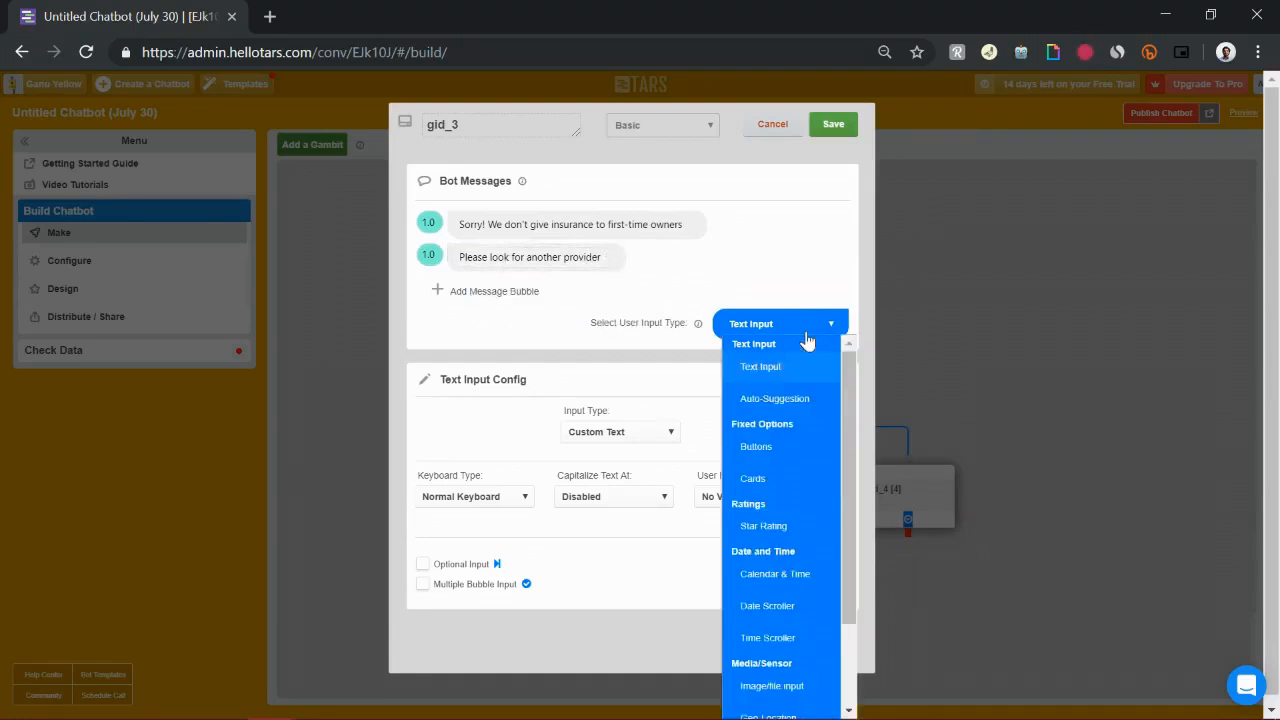
drag(852, 517, 846, 600)
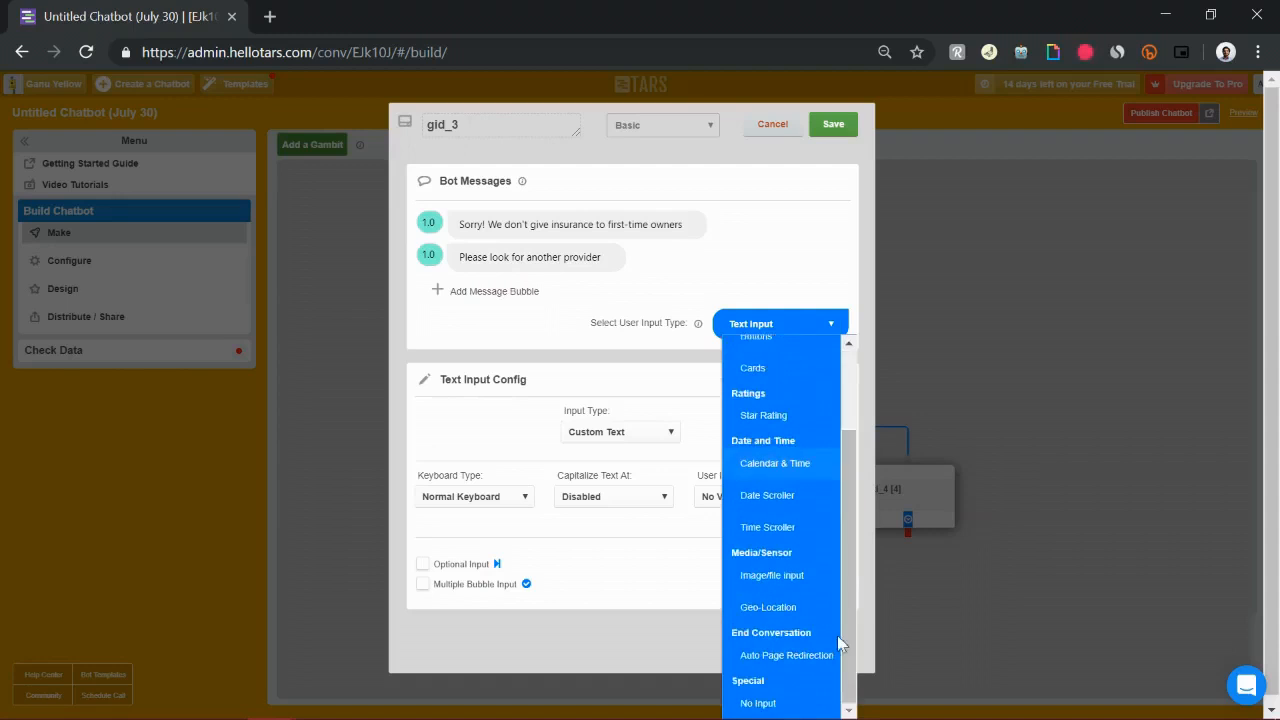
scroll(837, 635, up, 1)
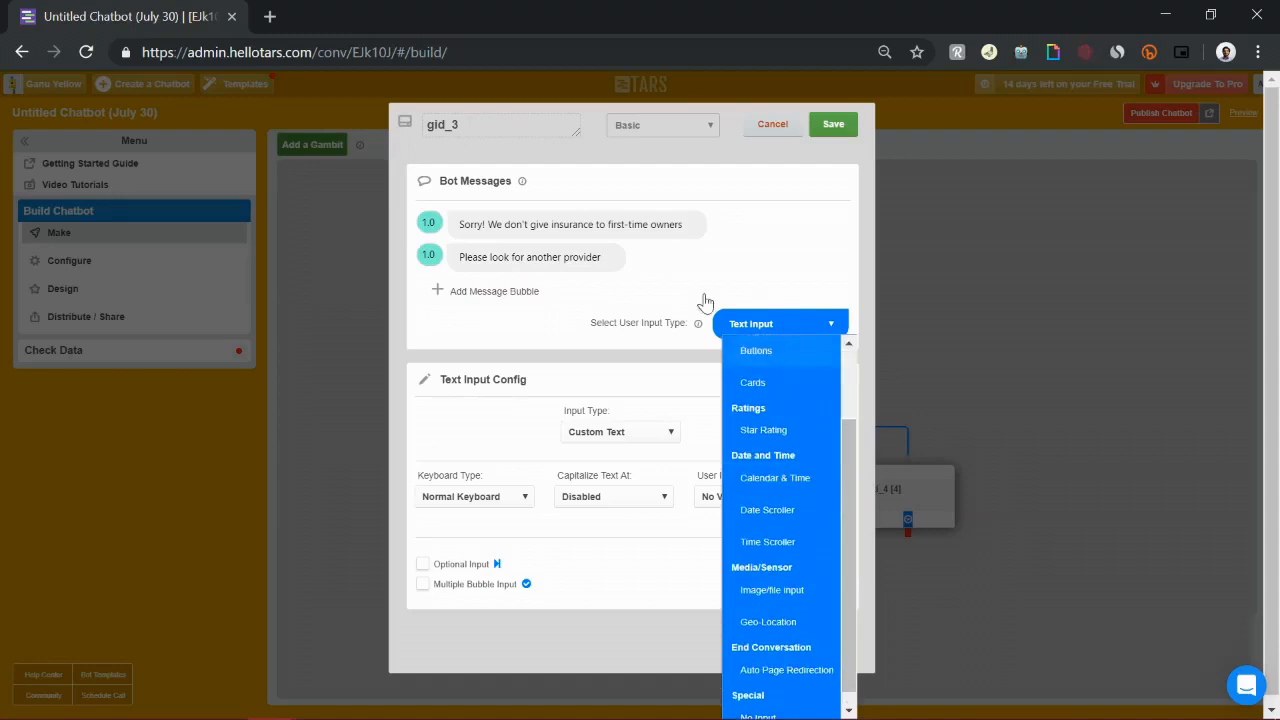
click(773, 672)
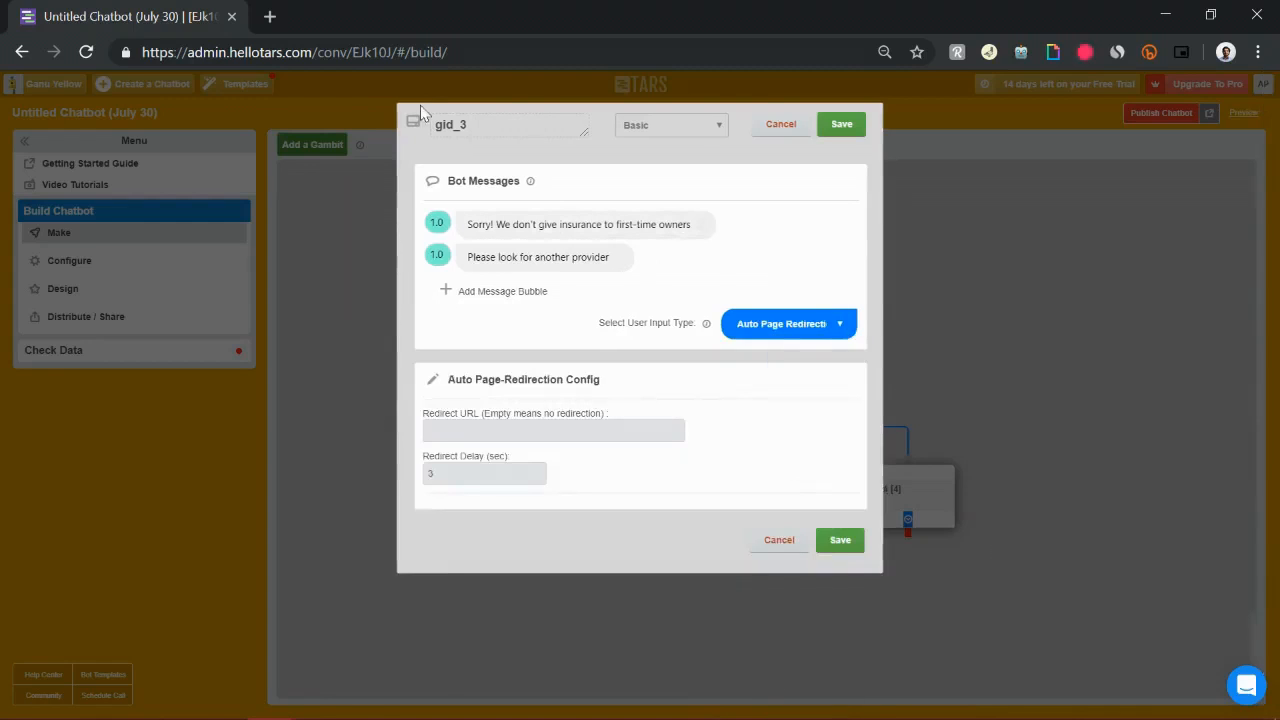
Rename the left gambit to end and save it
double_click(483, 123)
text(end)
click(845, 125)
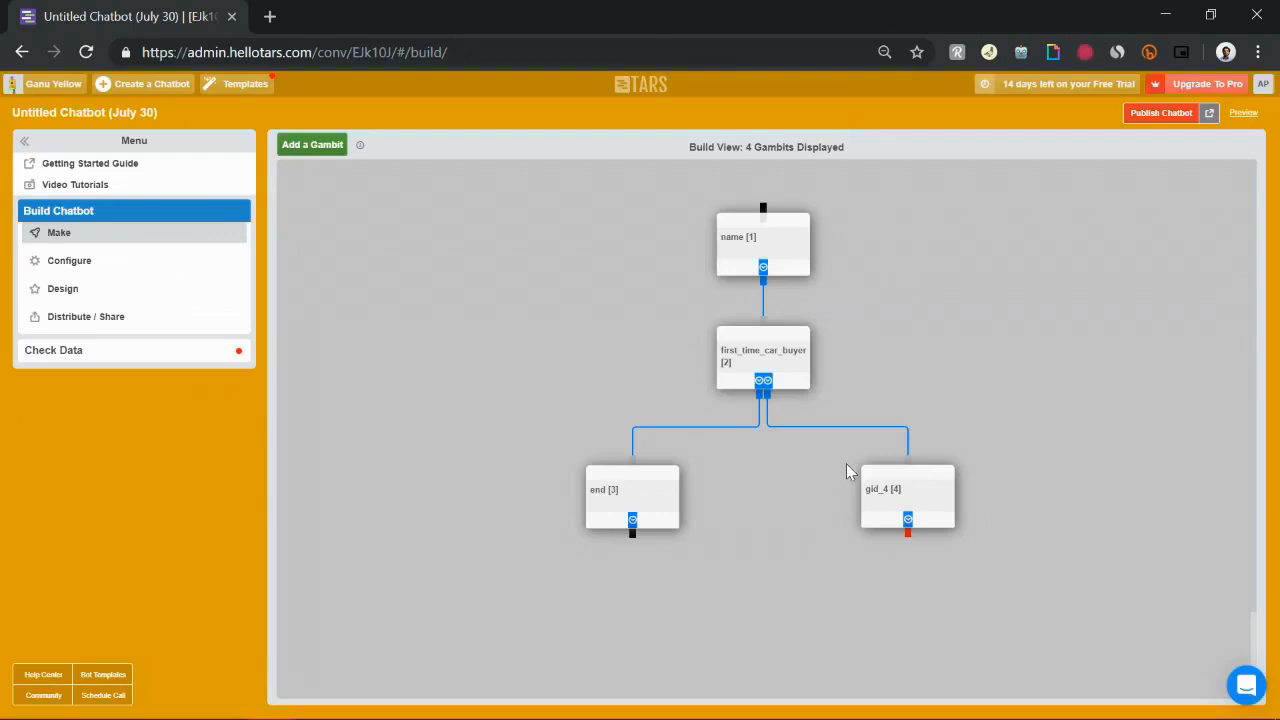
Open the right gambit and replace its message with "Great!"
scroll(846, 463, down, 1)
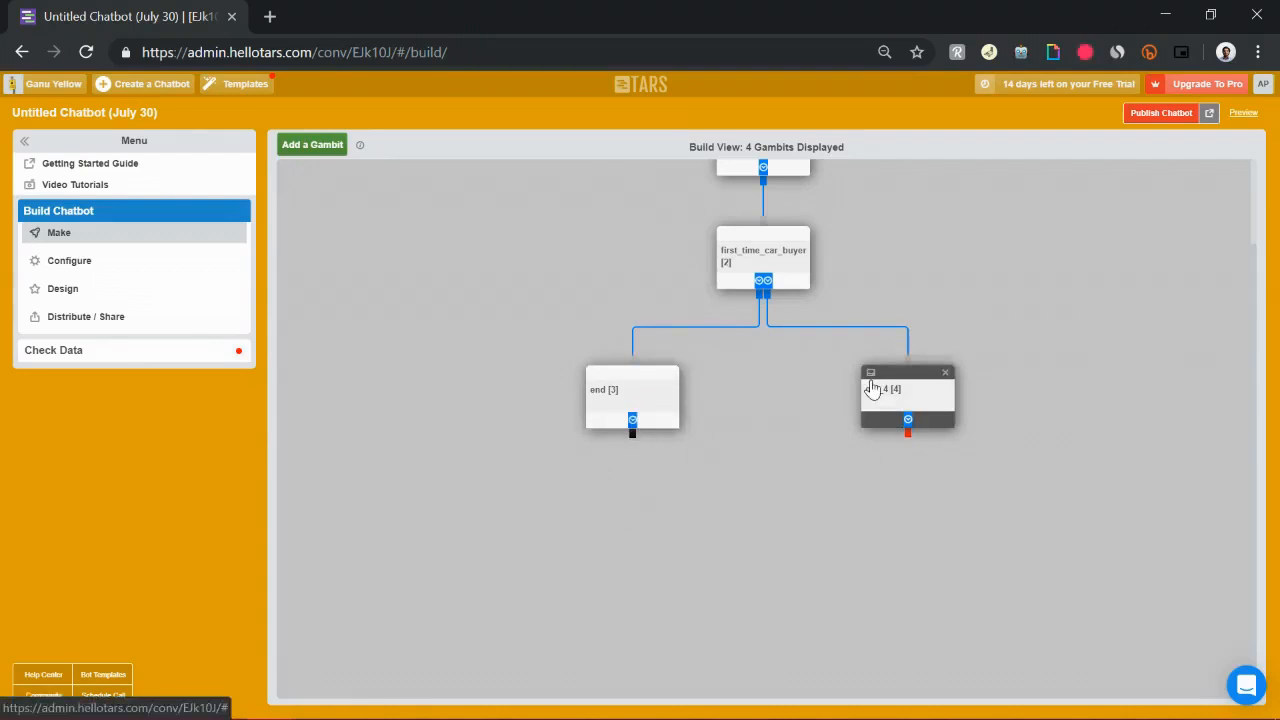
scroll(872, 388, up, 1)
scroll(872, 388, up, 3)
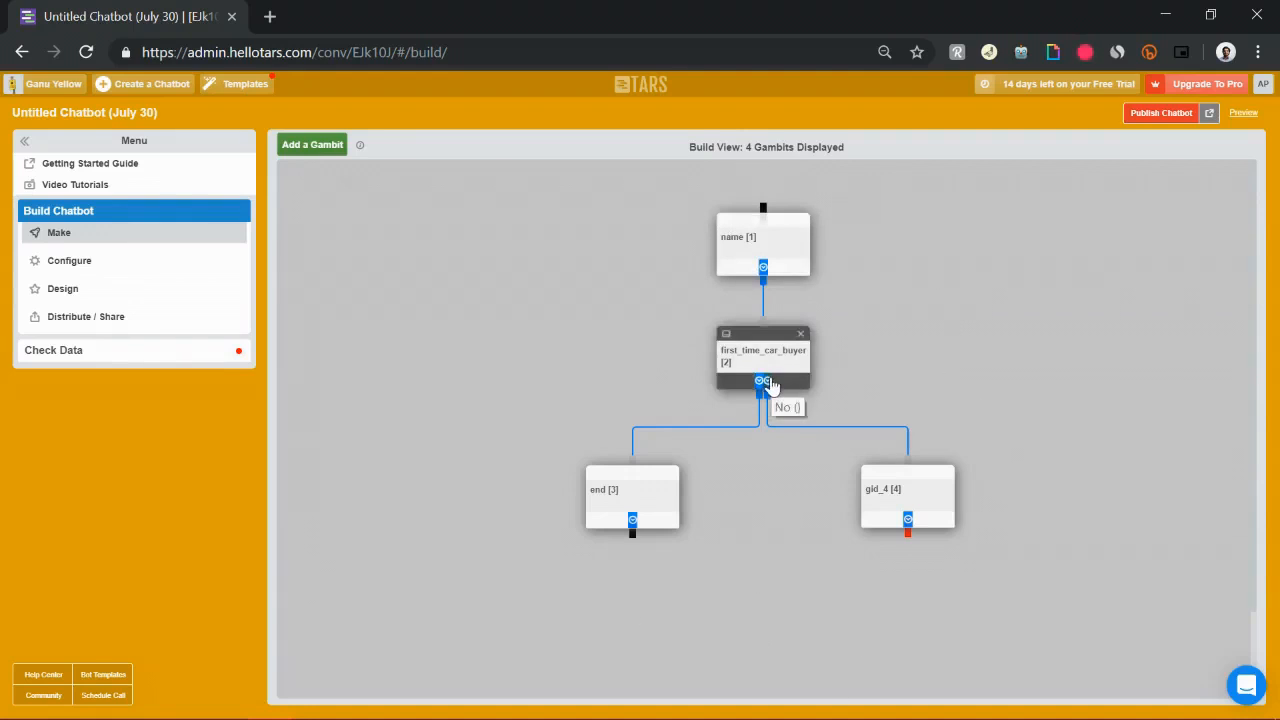
click(897, 499)
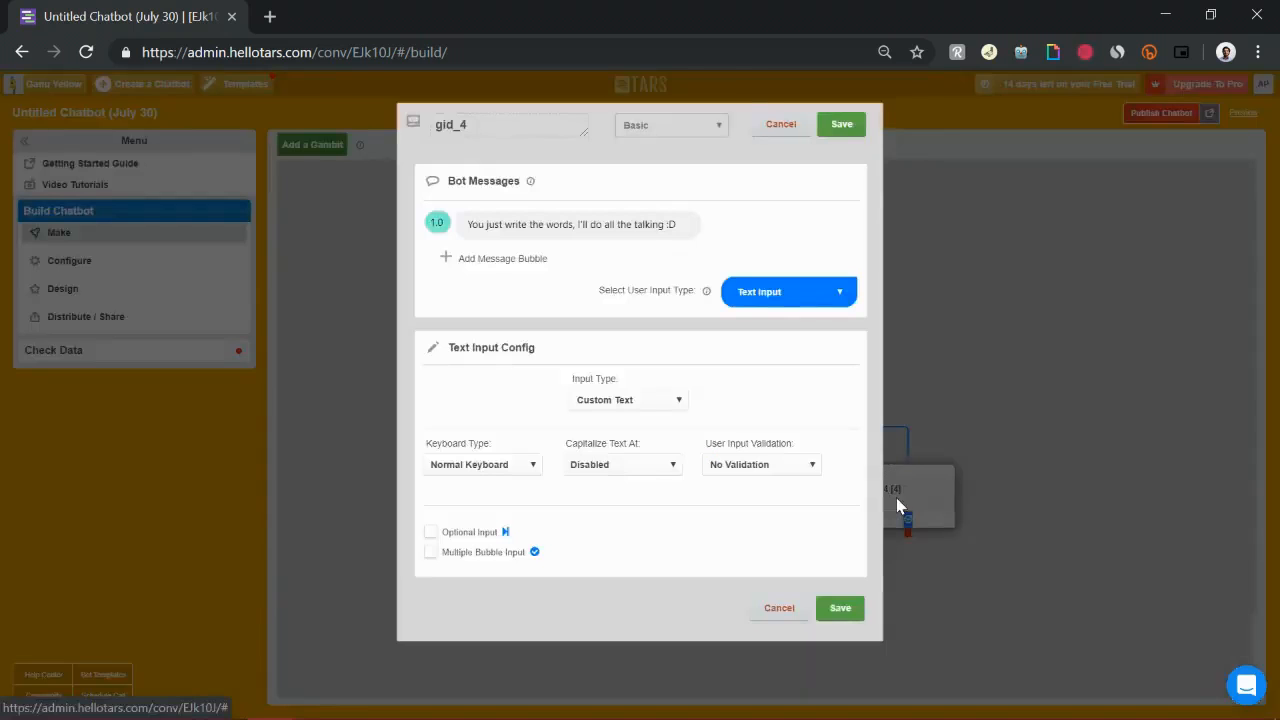
click(666, 222)
key(ctrl+a)
text(Gre)
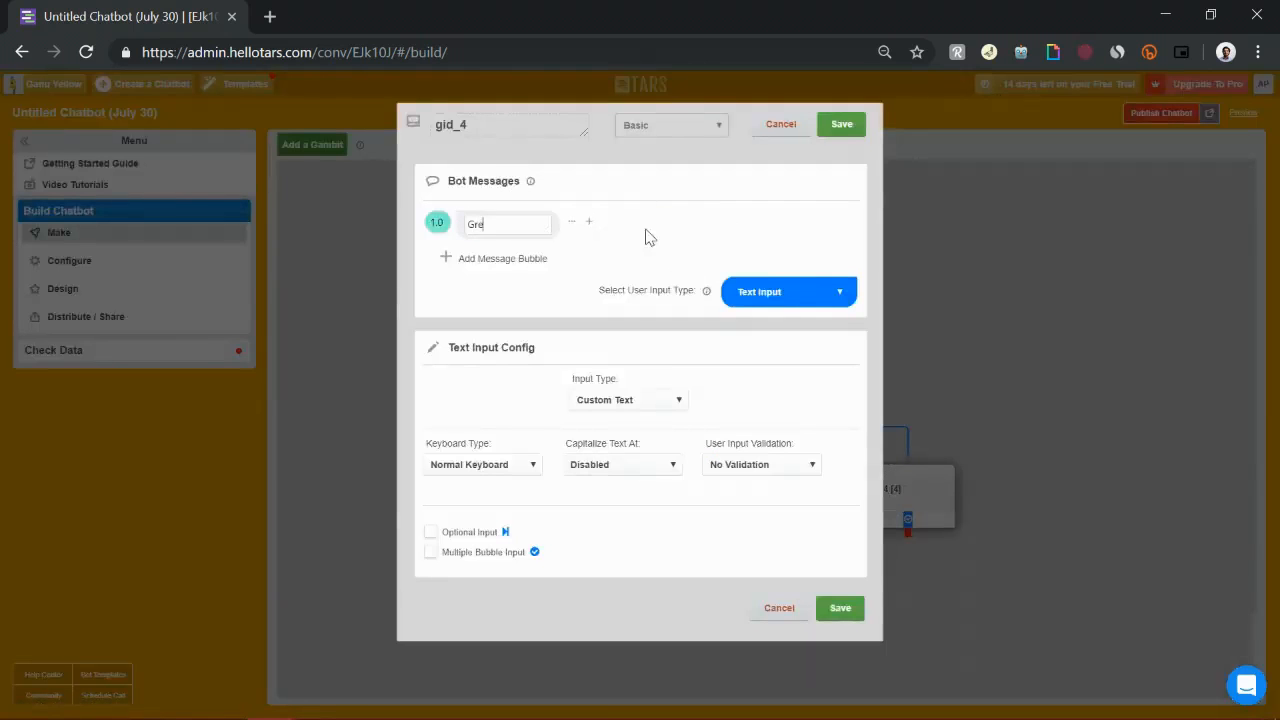
Add a second bot message reading "Give me your email id and I'll send you some more info"
click(508, 260)
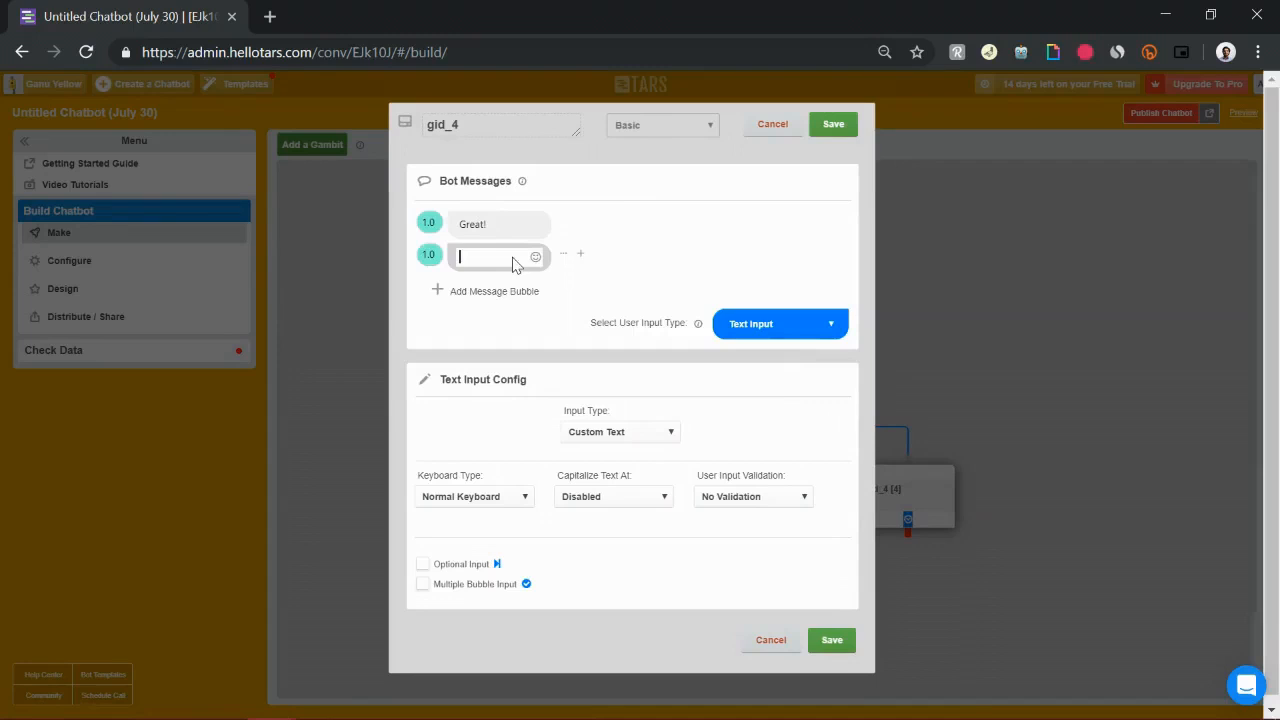
text(Give me your email id)
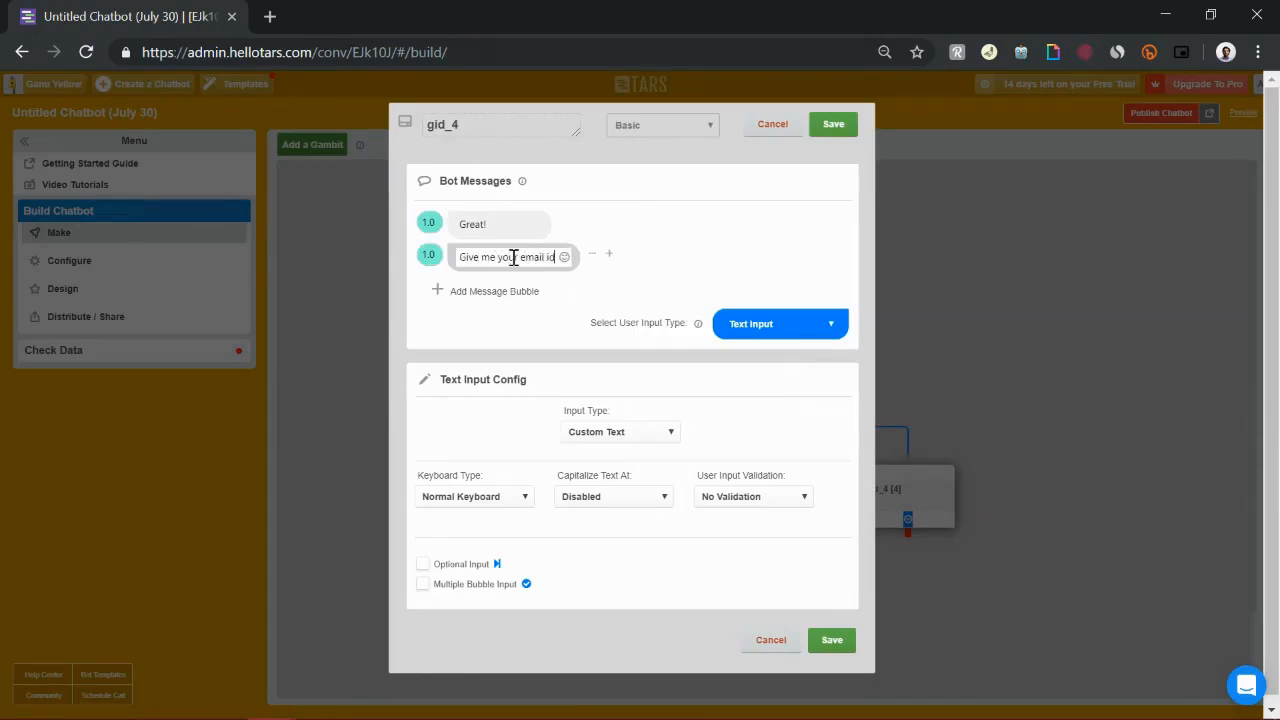
text( and I'll se)
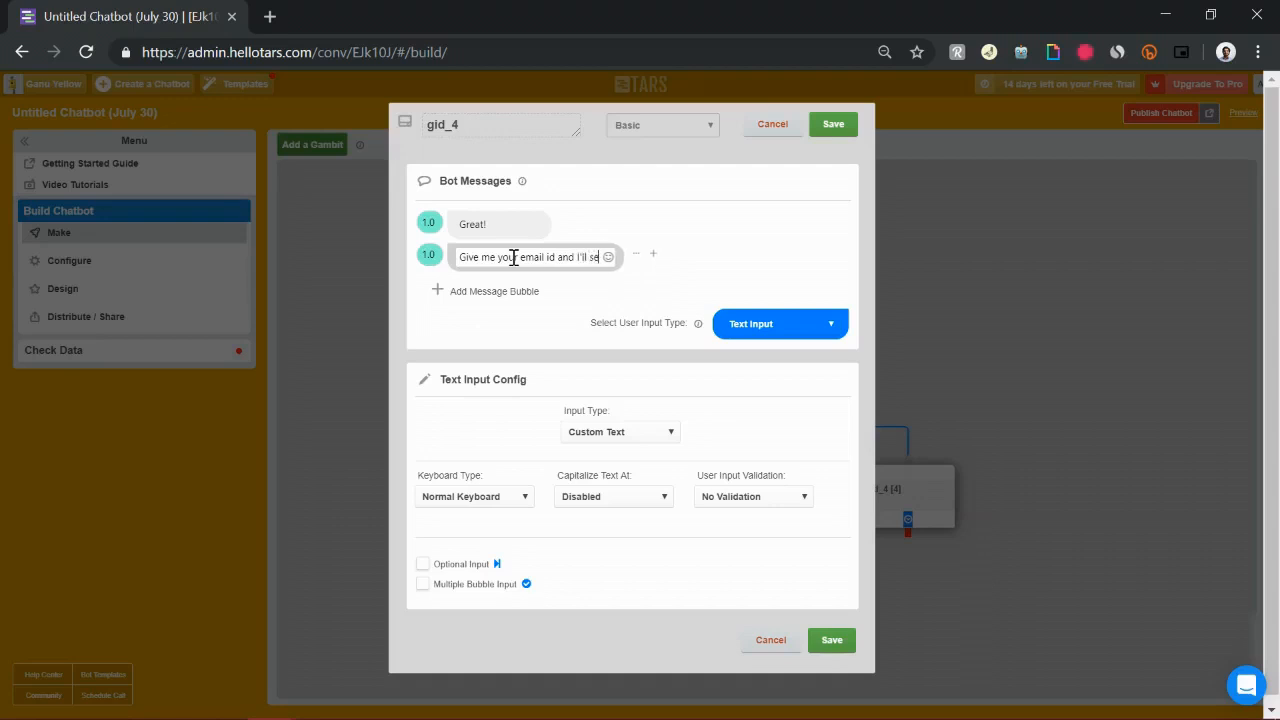
text(nd you some more info)
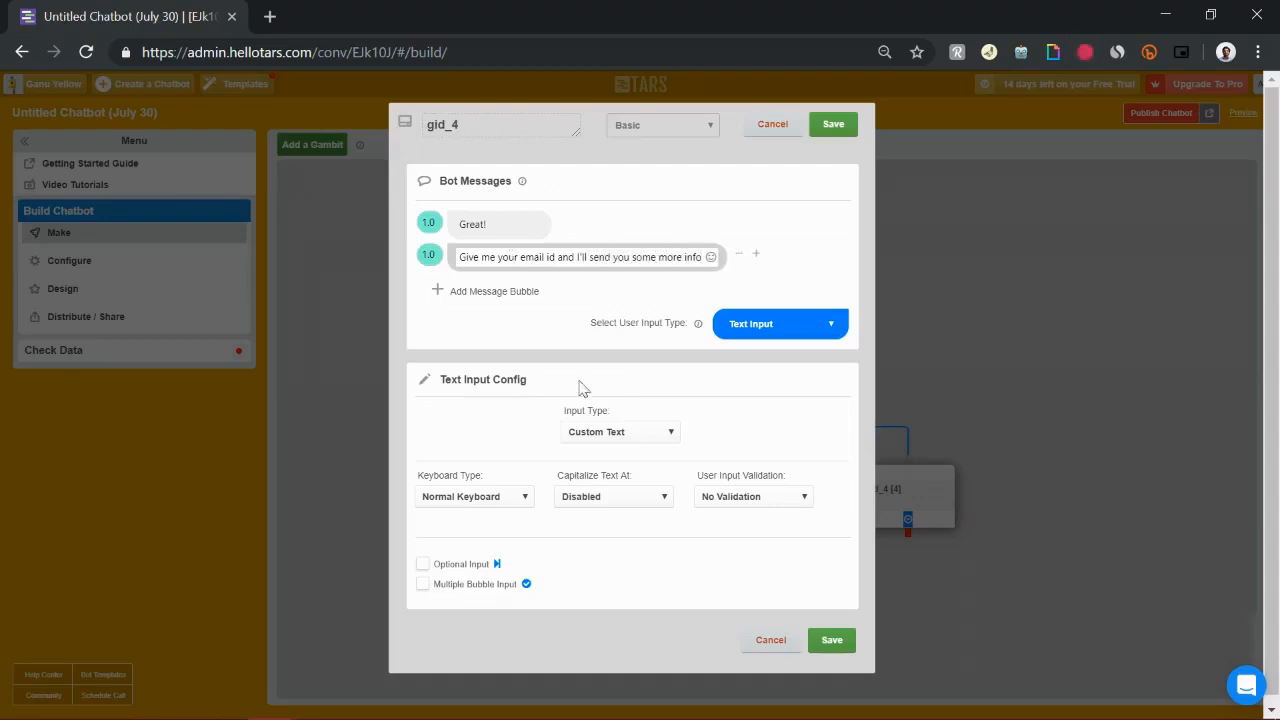
Set the gambit's text input type to Email, rename it email, and save
click(630, 434)
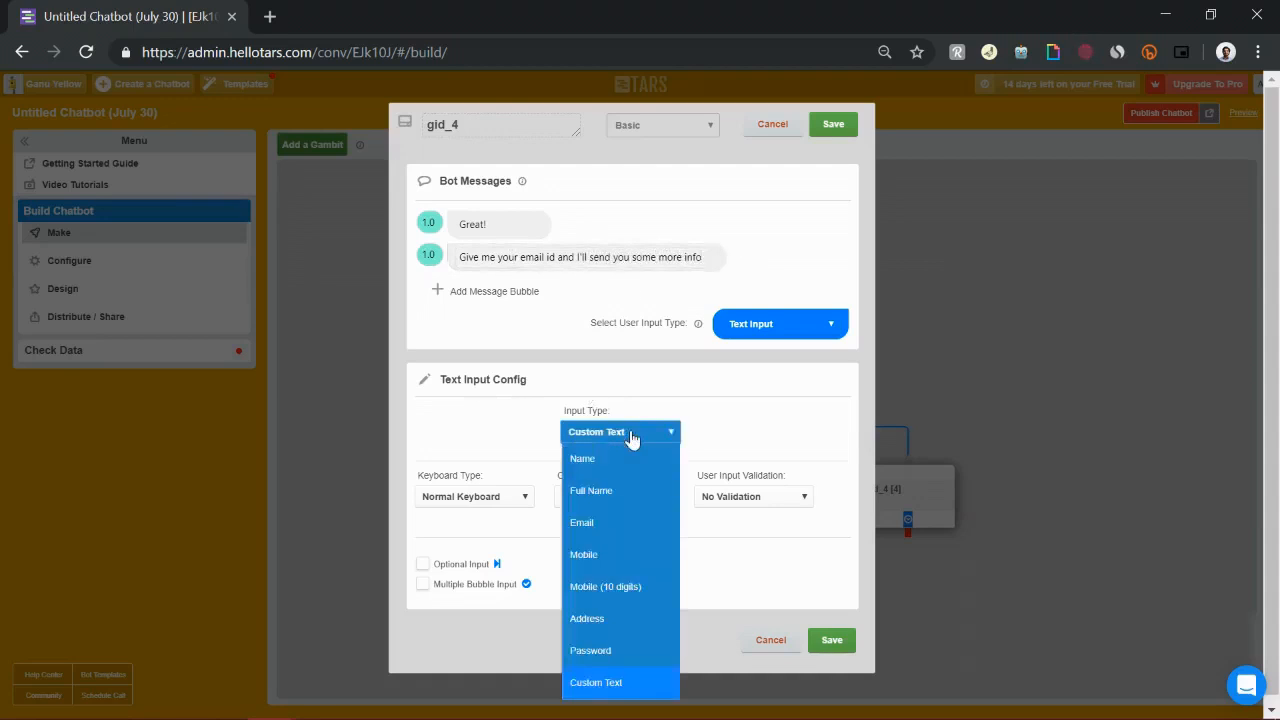
click(588, 525)
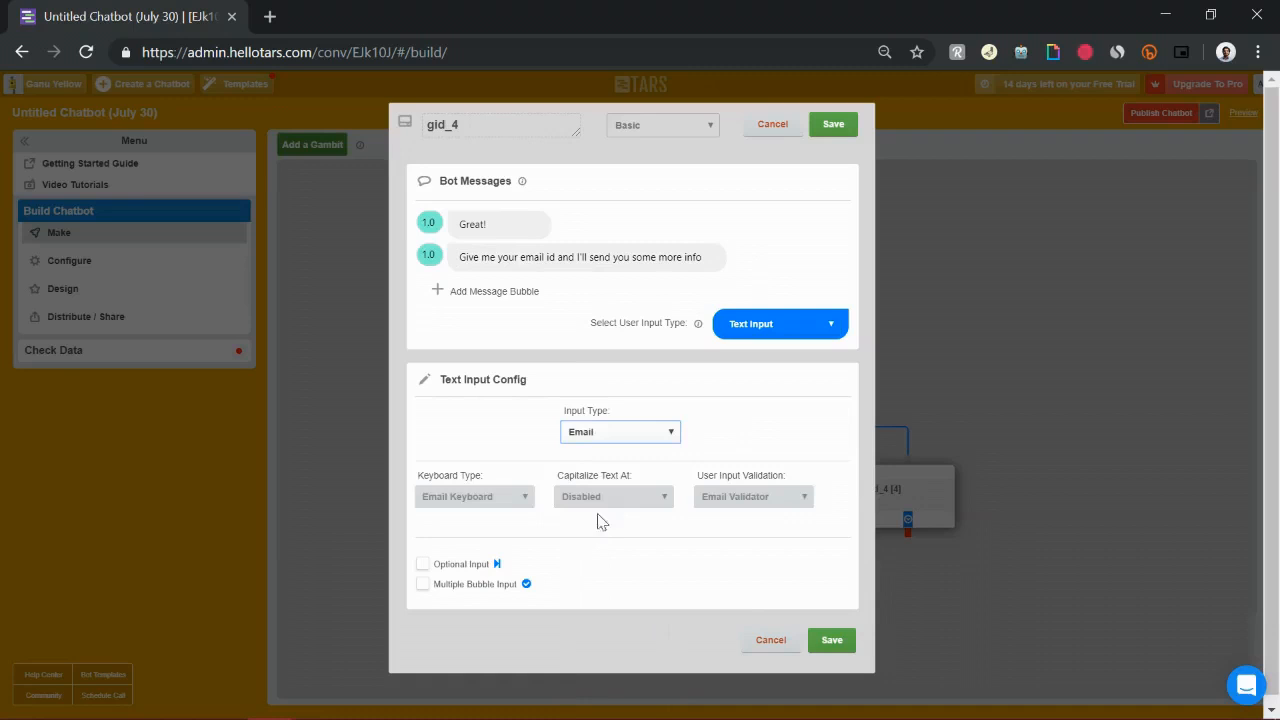
double_click(487, 120)
text(email)
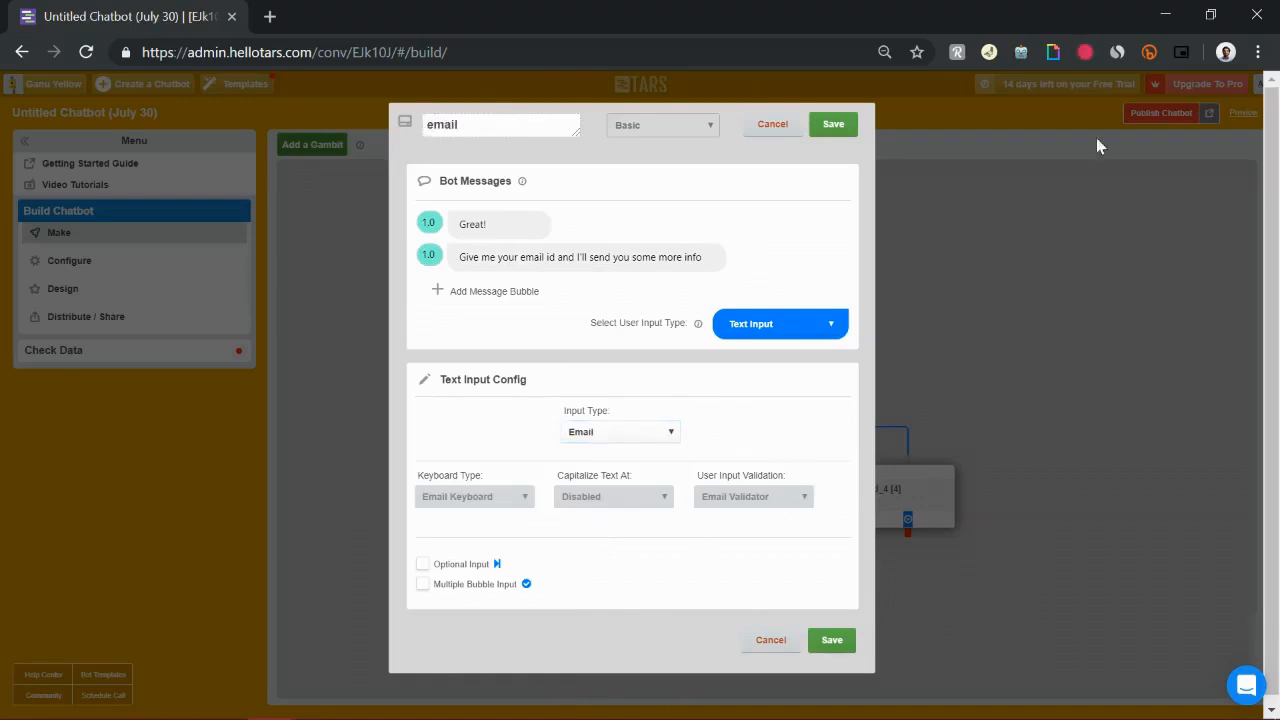
click(830, 122)
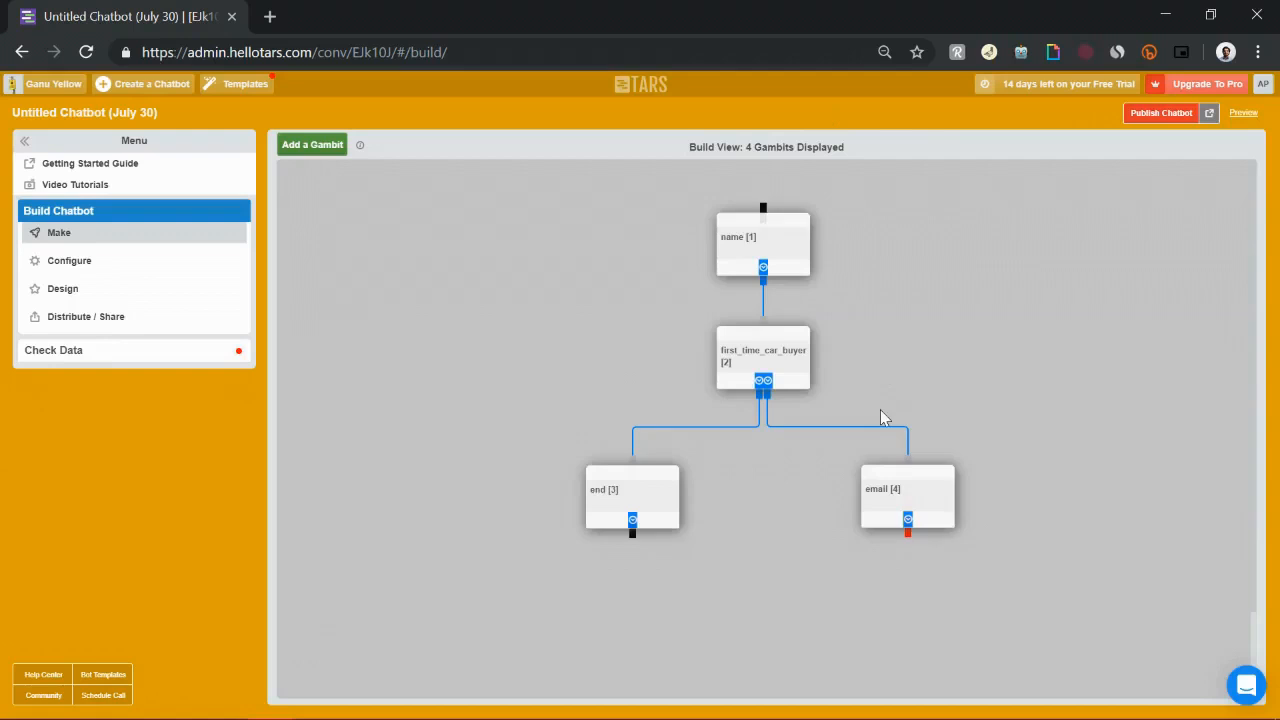
Add a new gambit below the email gambit and link the email gambit's output to it
scroll(882, 416, down, 1)
click(319, 146)
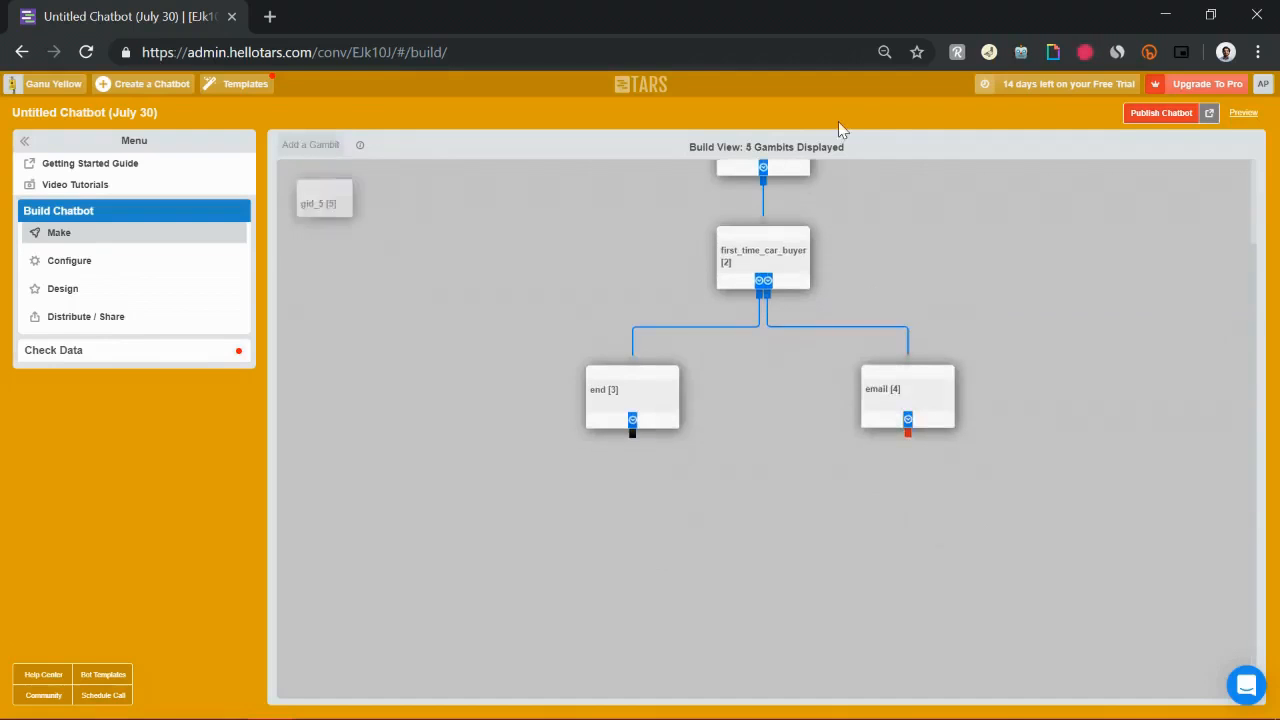
drag(371, 234, 934, 563)
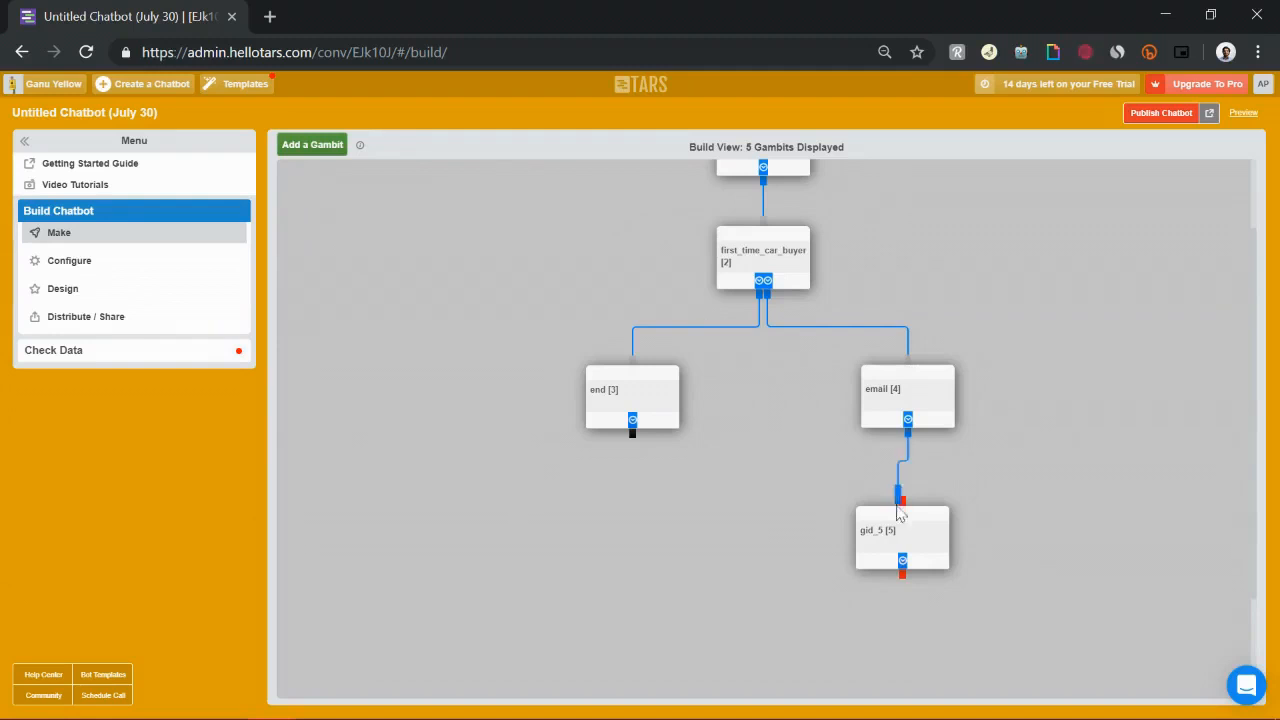
drag(903, 486, 905, 519)
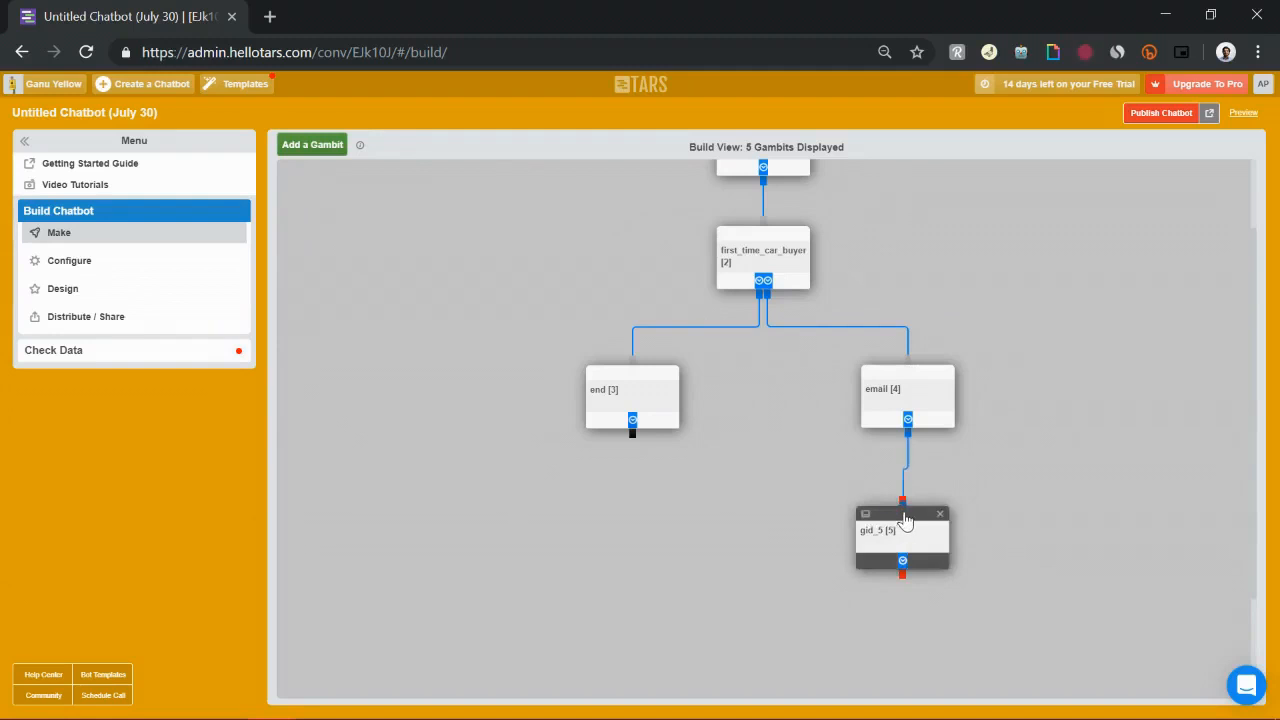
Open the new gambit and replace its message with "Thank you"
click(896, 565)
triple_click(640, 221)
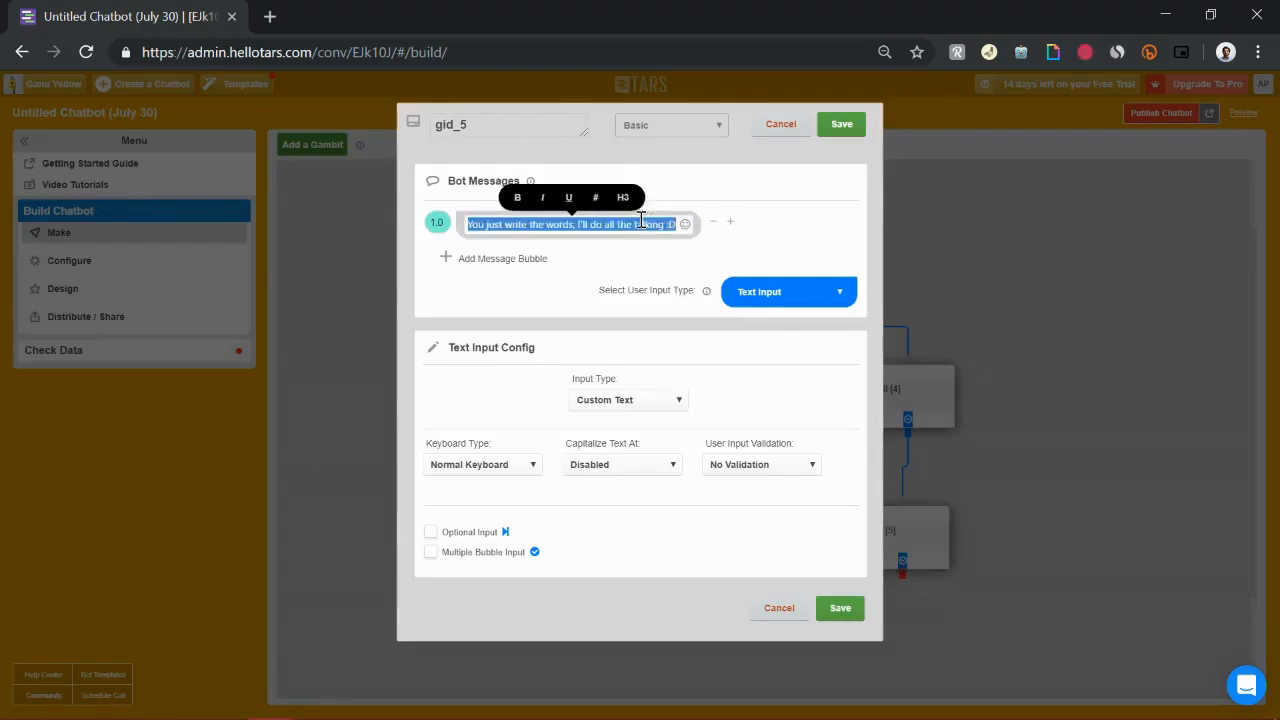
text(Thank you)
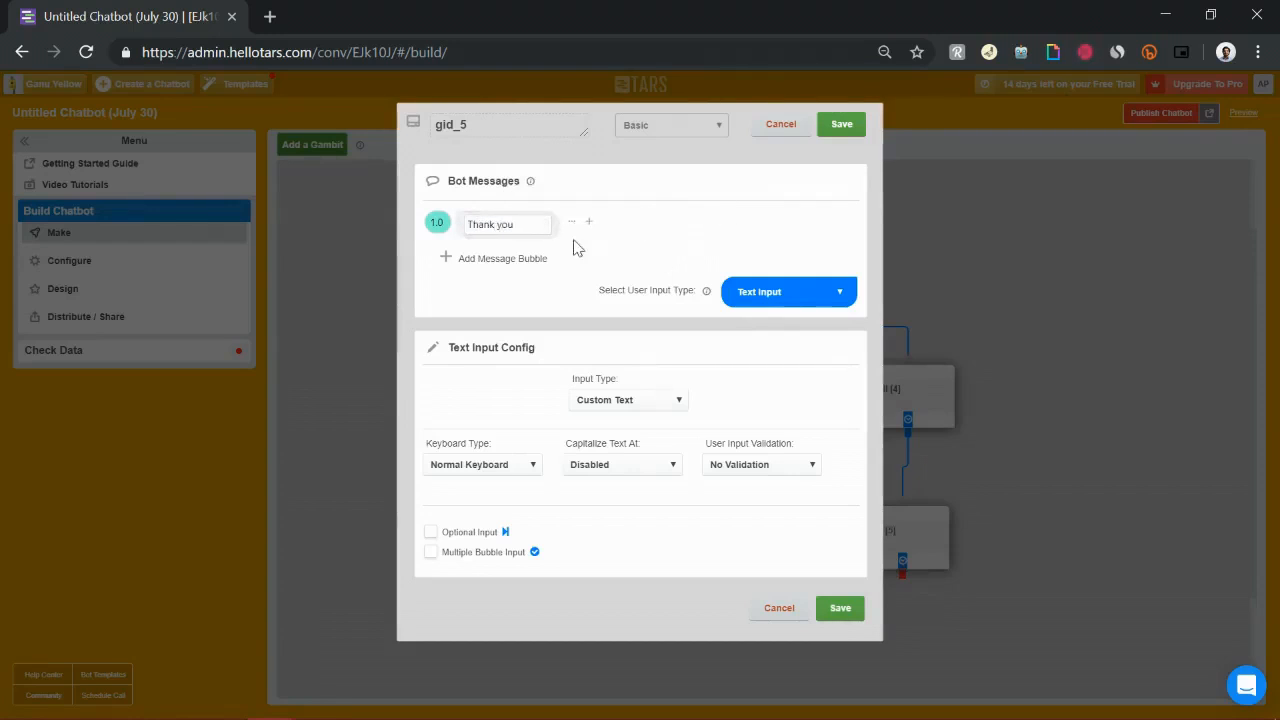
Add a second bot message reading "Check your inbox, I'll you the info soon"
click(502, 259)
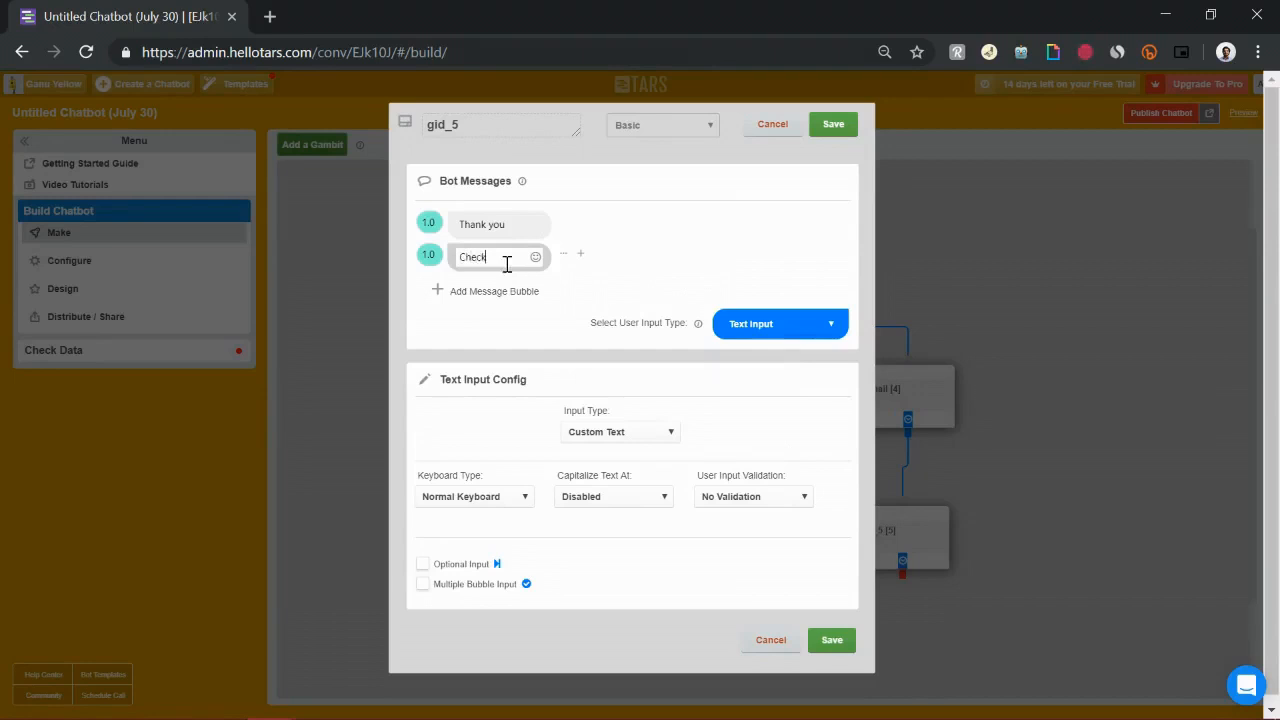
text(Check your inbox, I'll yo)
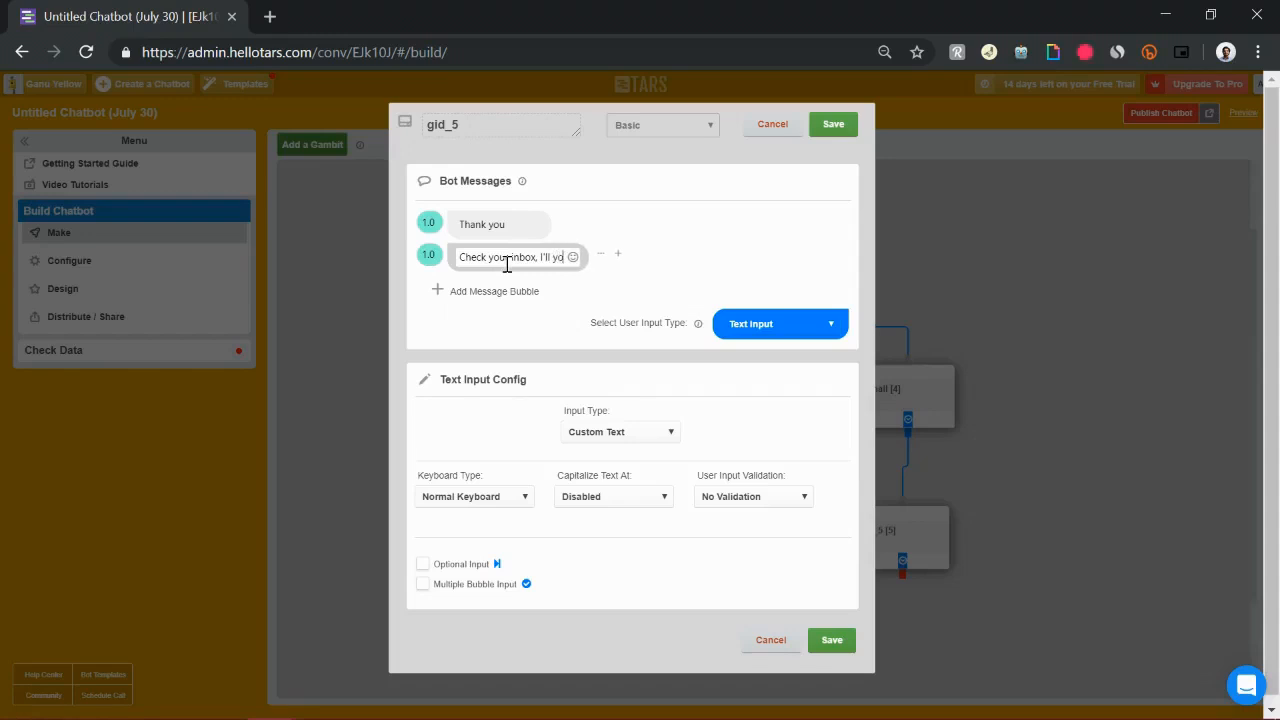
text(u the info soon)
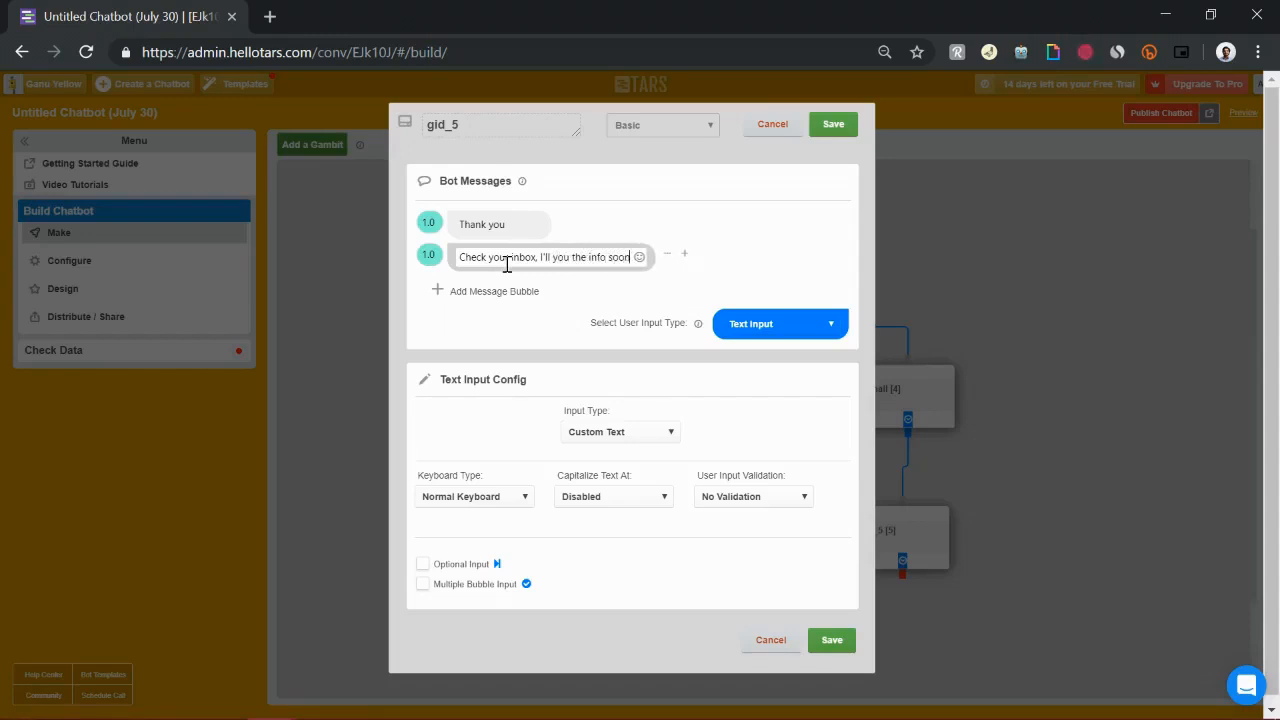
Rename the gambit end, set its user input type to Auto Page Redirection, and save
double_click(494, 126)
text(end)
click(806, 325)
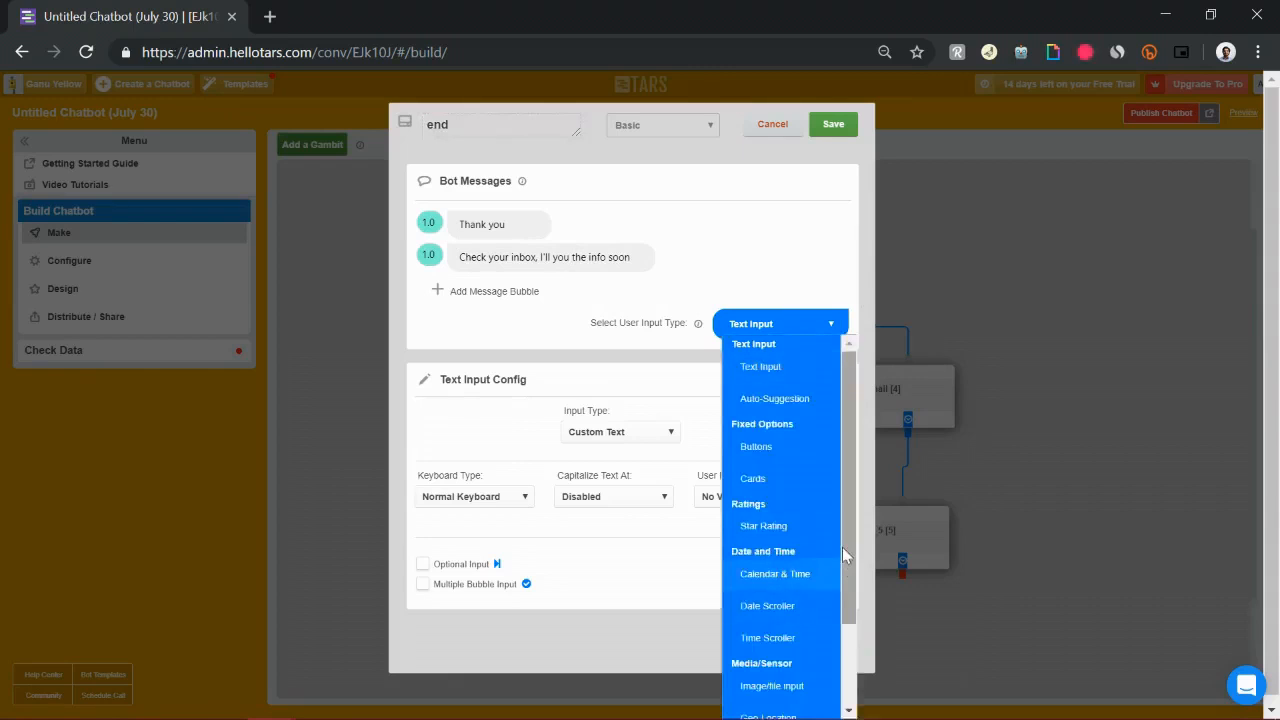
scroll(843, 555, down, 2)
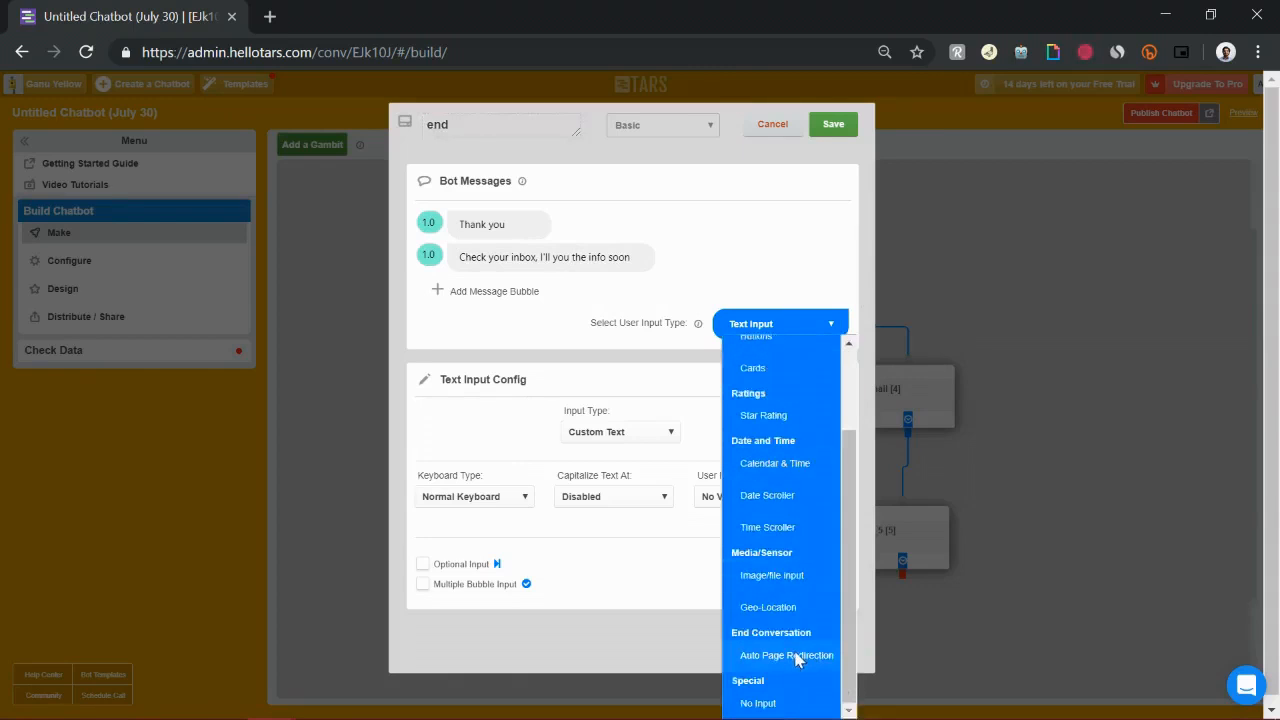
click(786, 655)
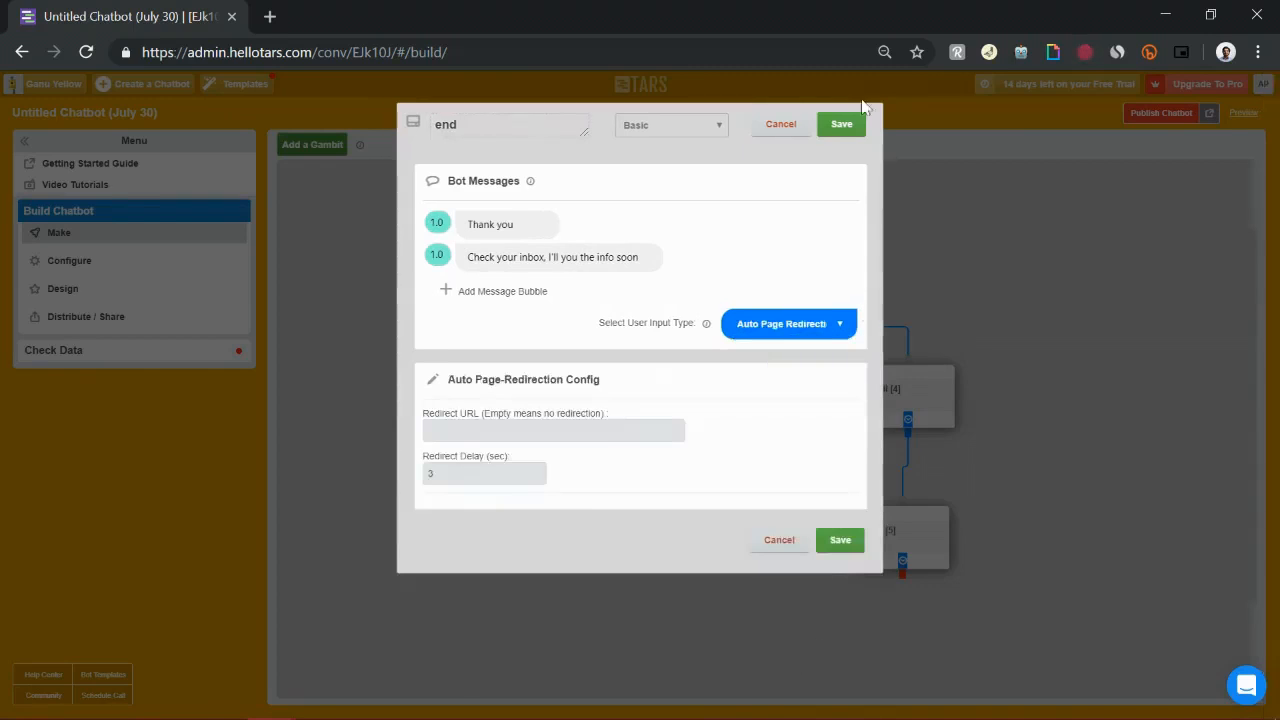
click(842, 125)
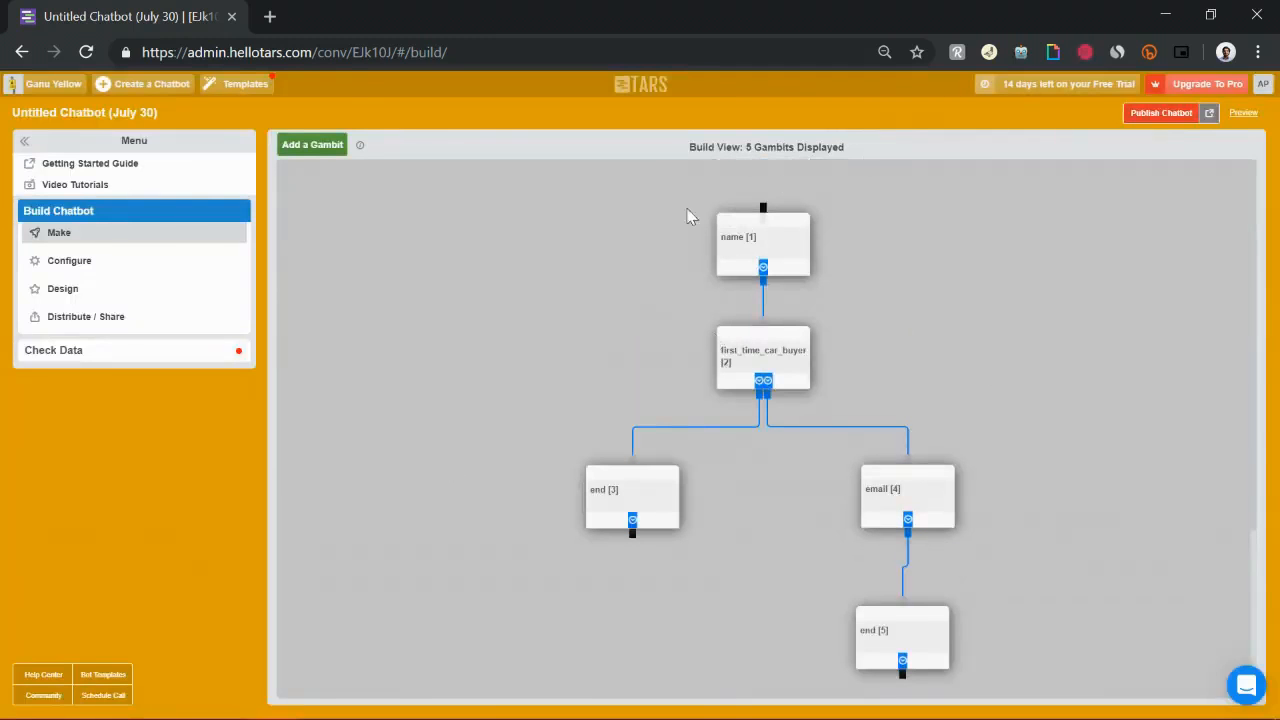
Publish the chatbot and open its live page
click(1161, 114)
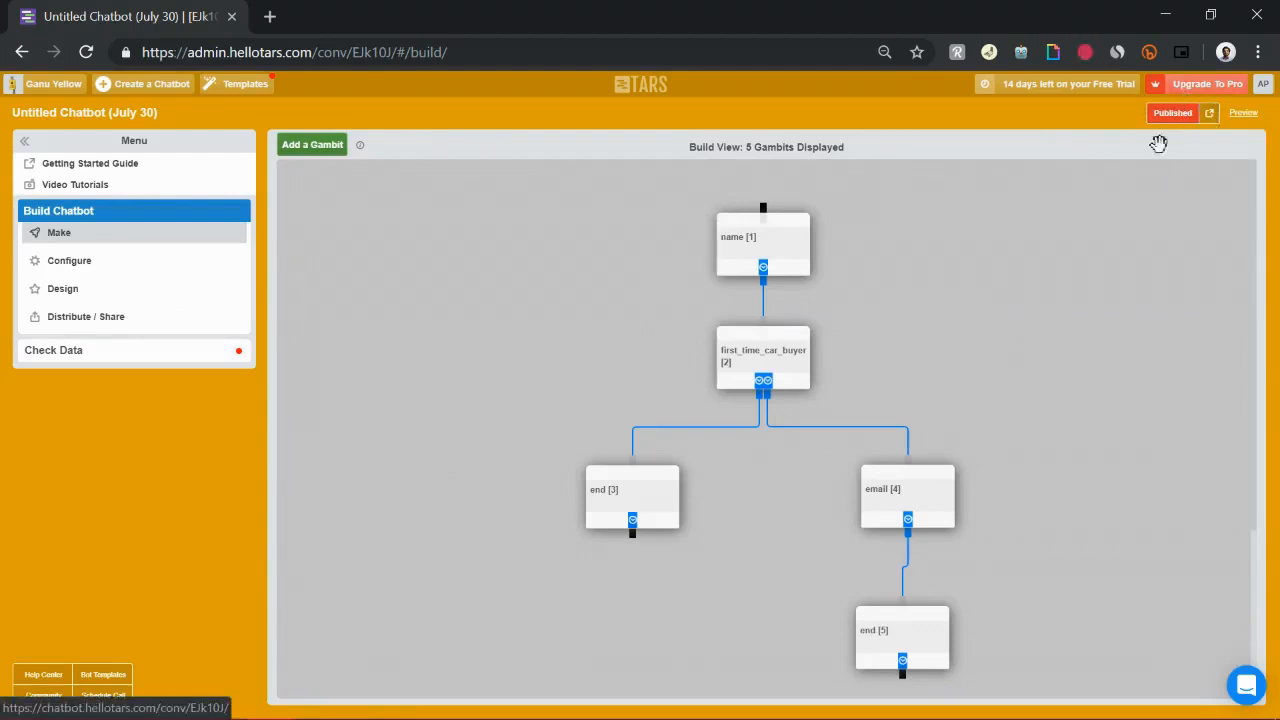
click(1208, 116)
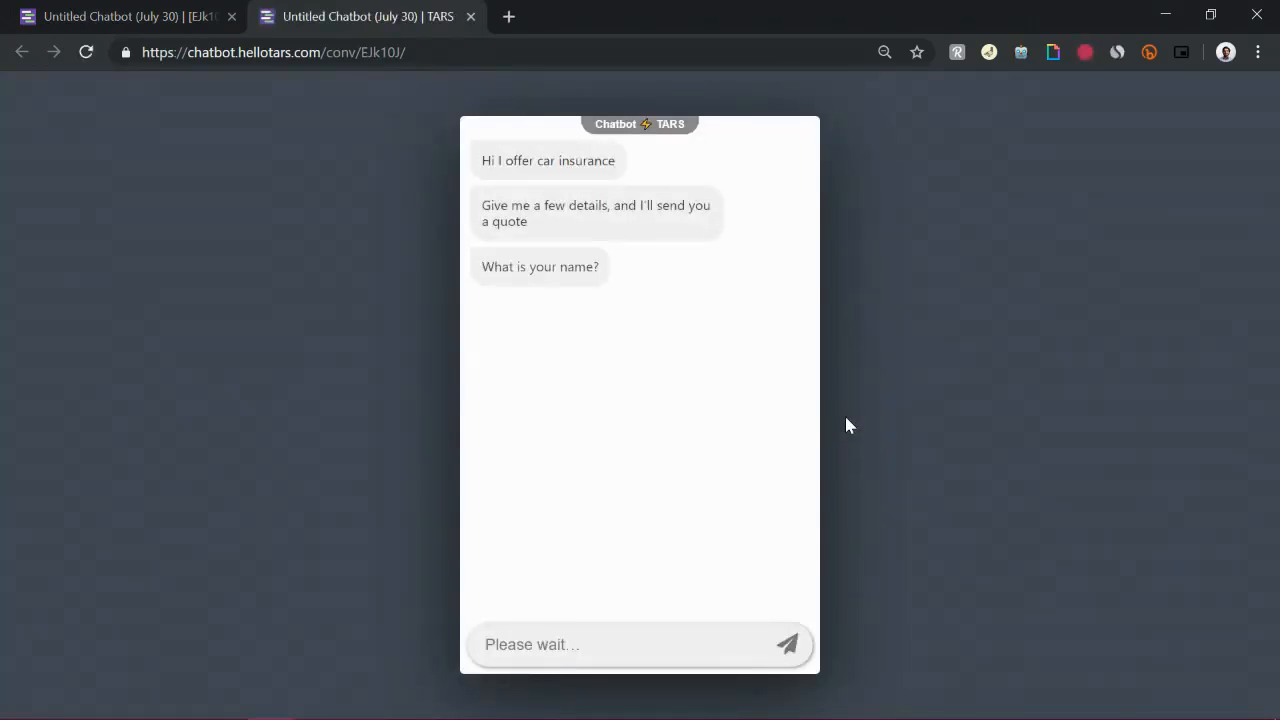
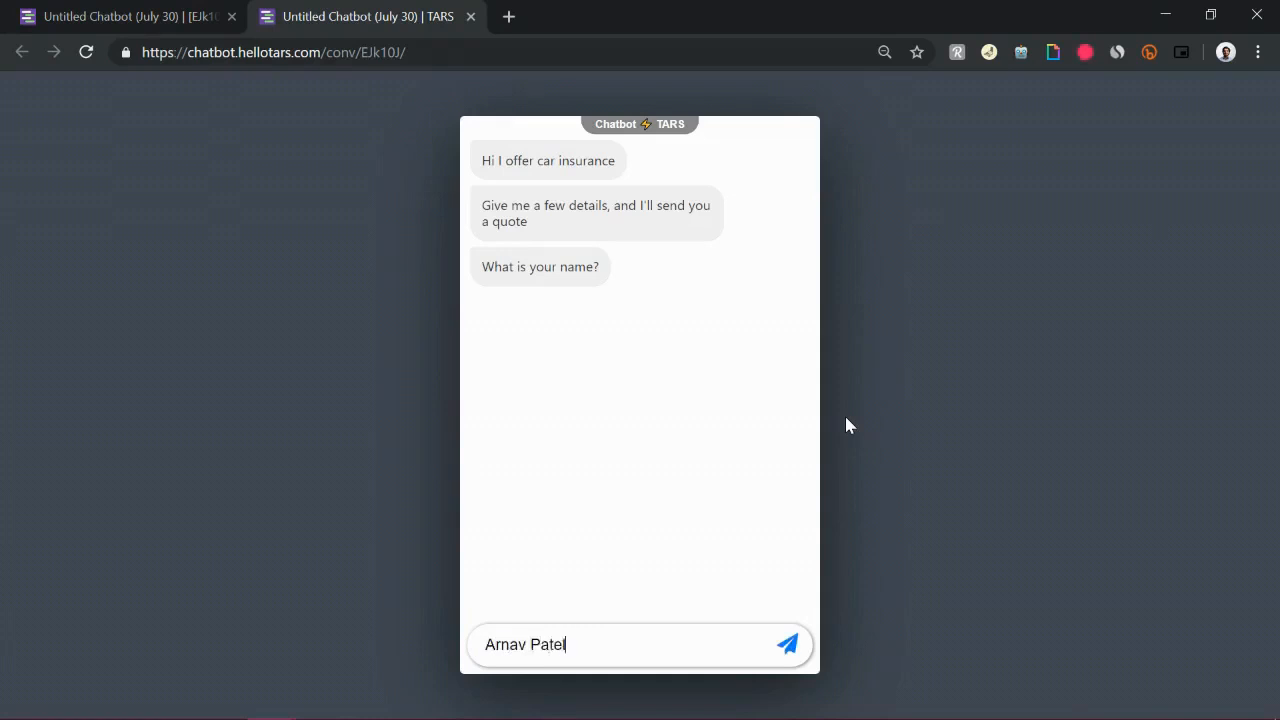
Test the live chatbot by answering the name question with a full name
key(Return)
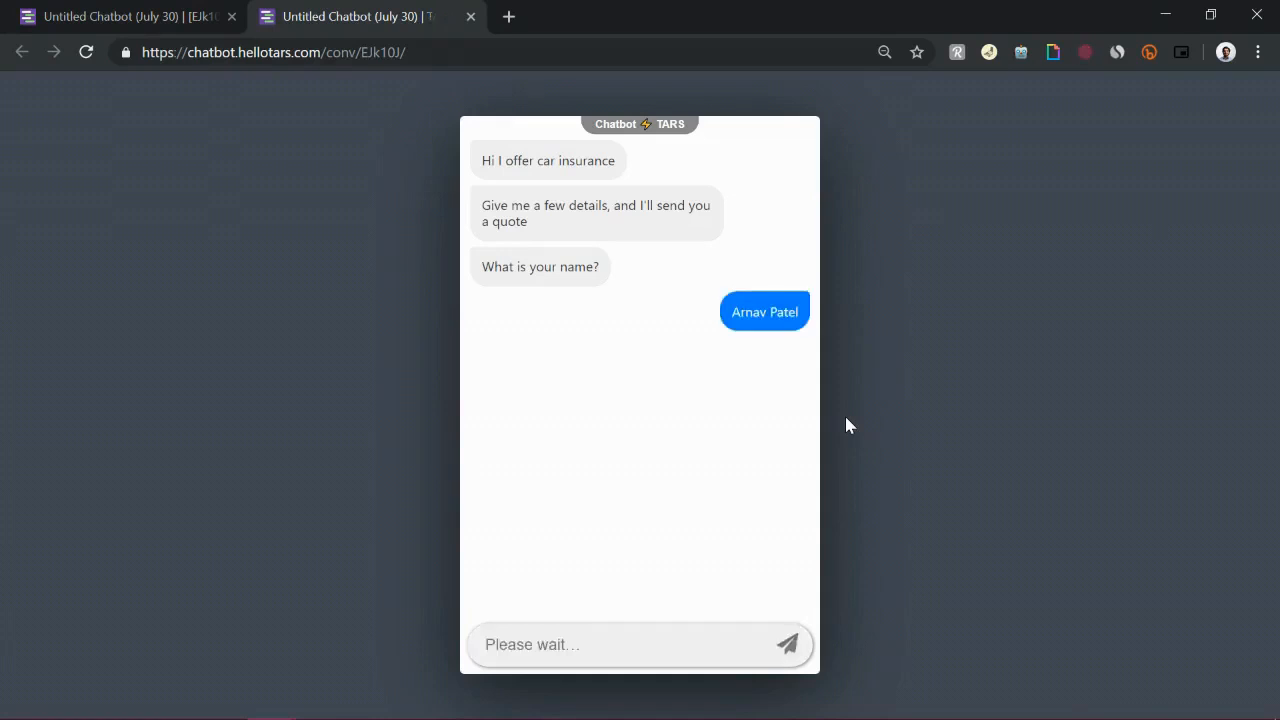
click(401, 57)
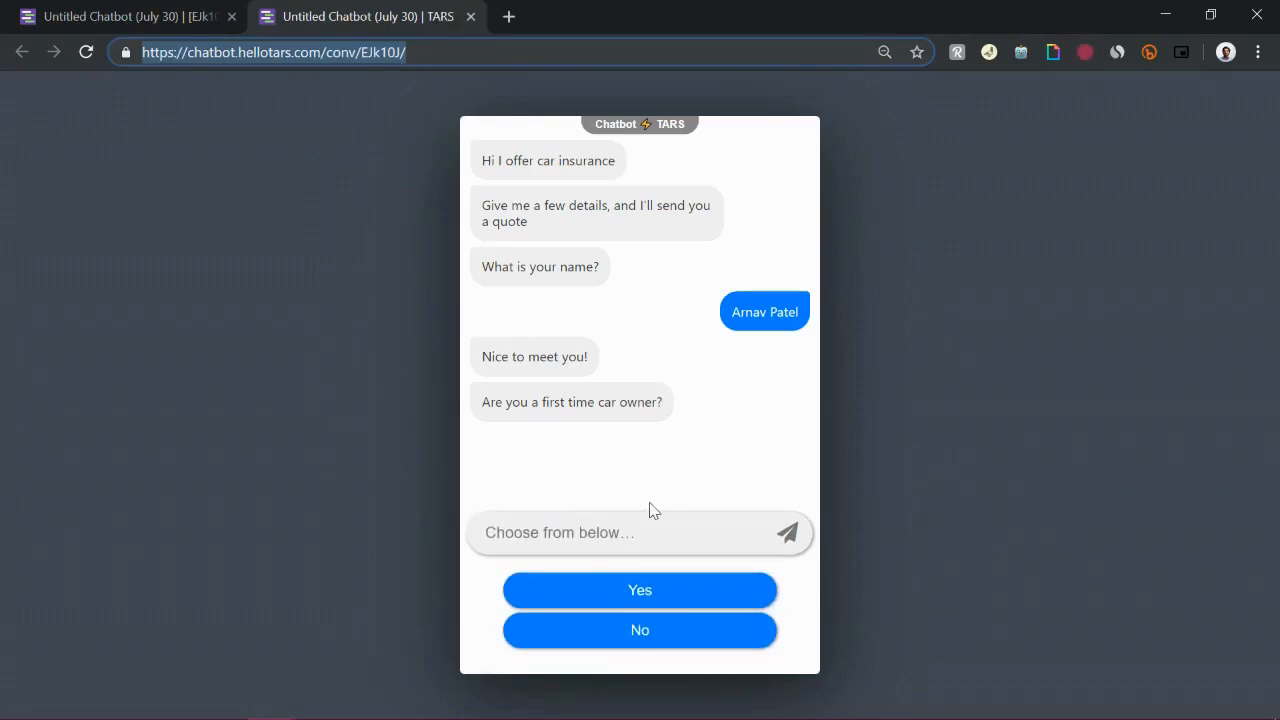
Answer No to the first-time car owner question and submit an email address in the live chatbot
click(605, 632)
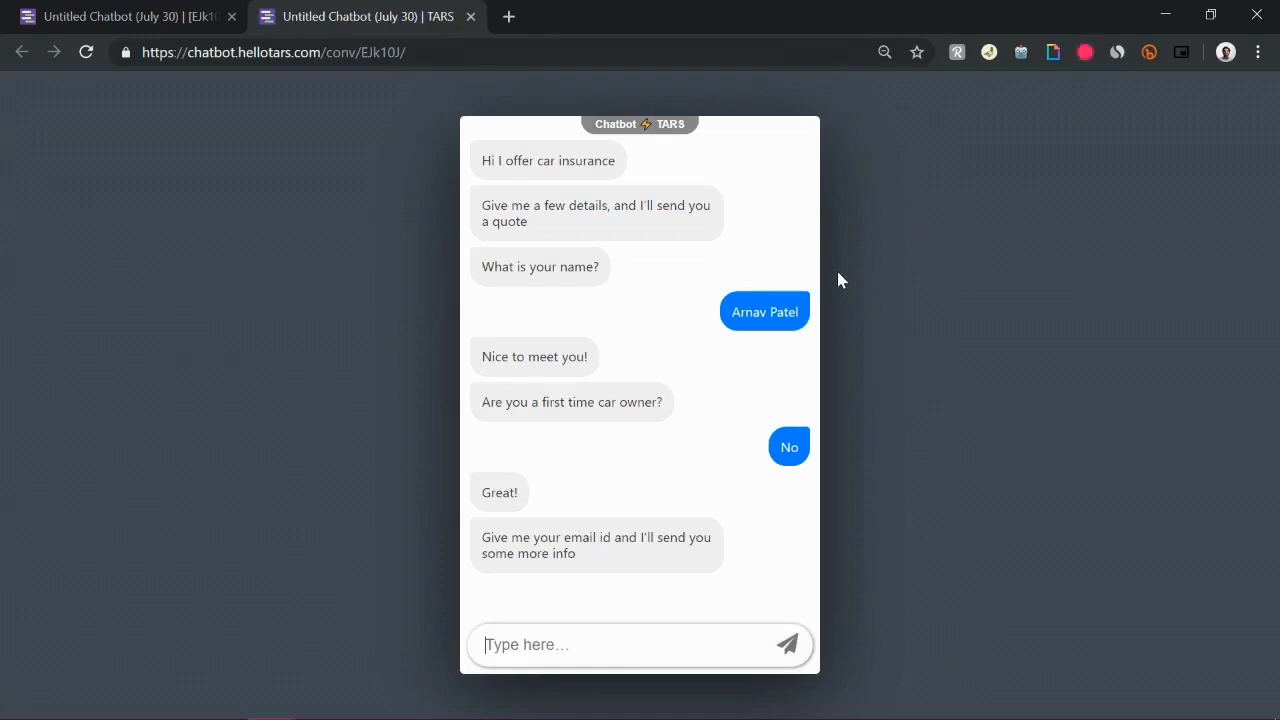
click(280, 55)
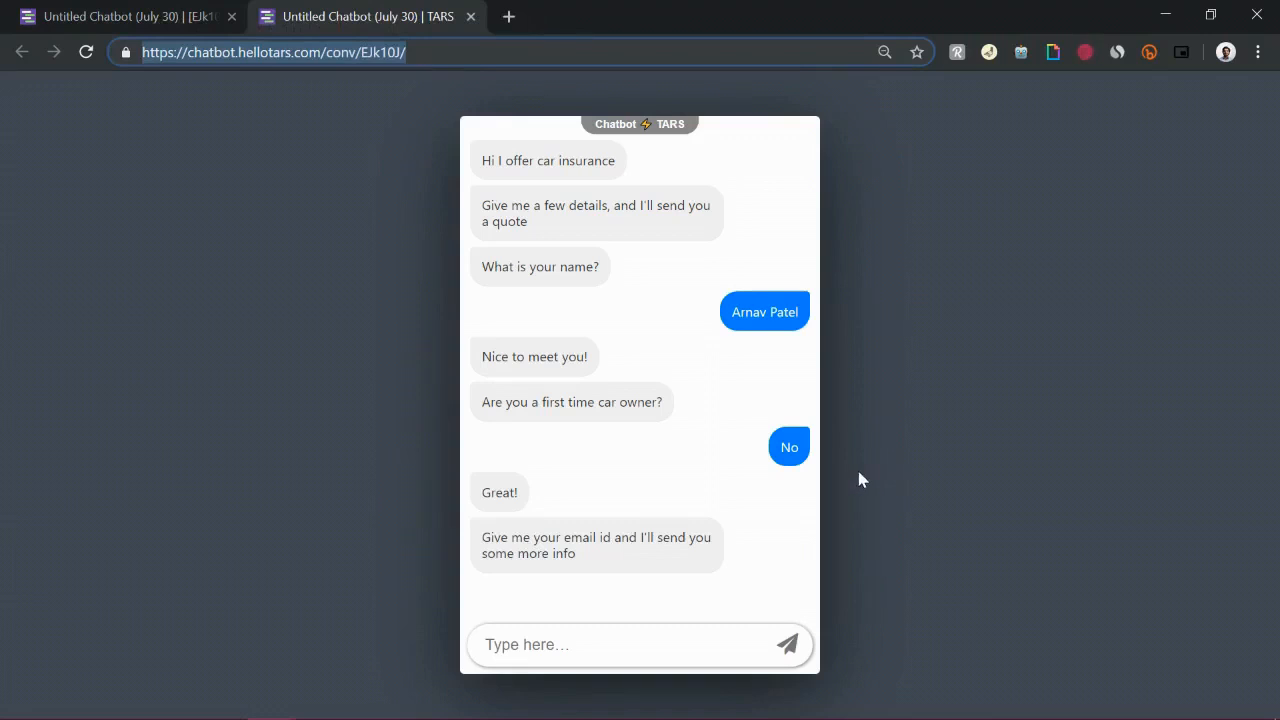
text(pat)
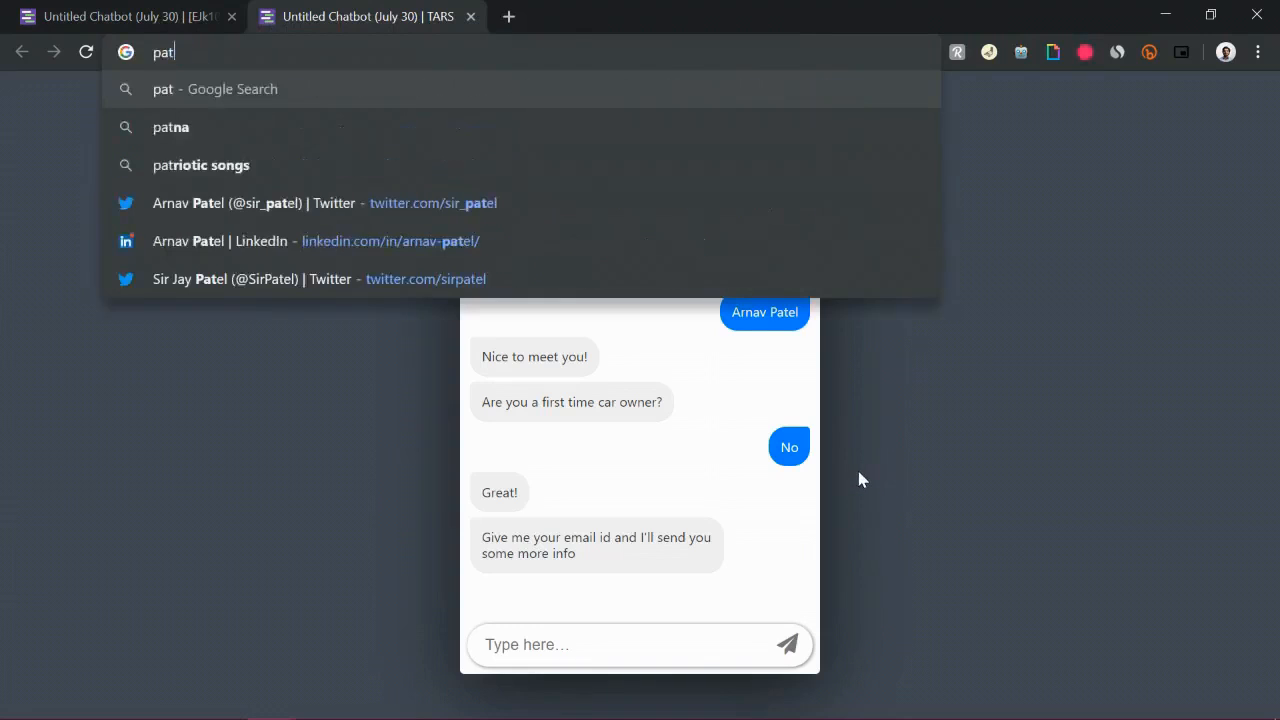
click(733, 637)
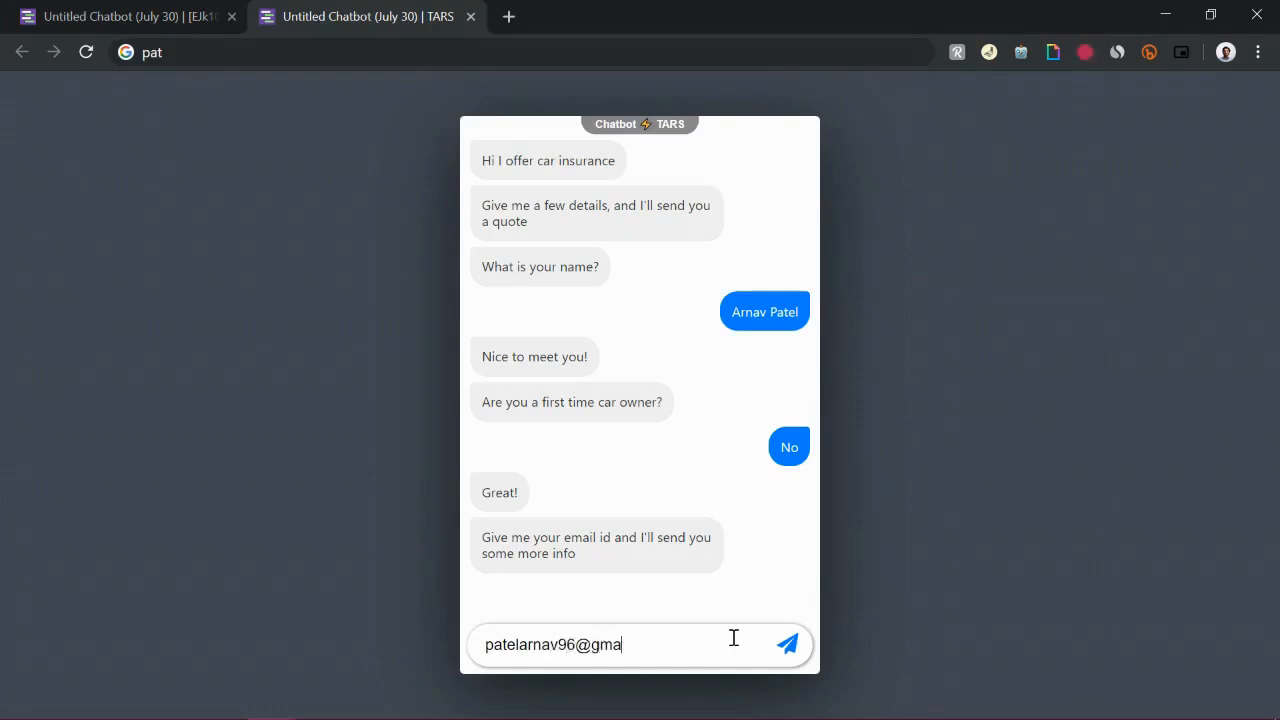
key(Return)
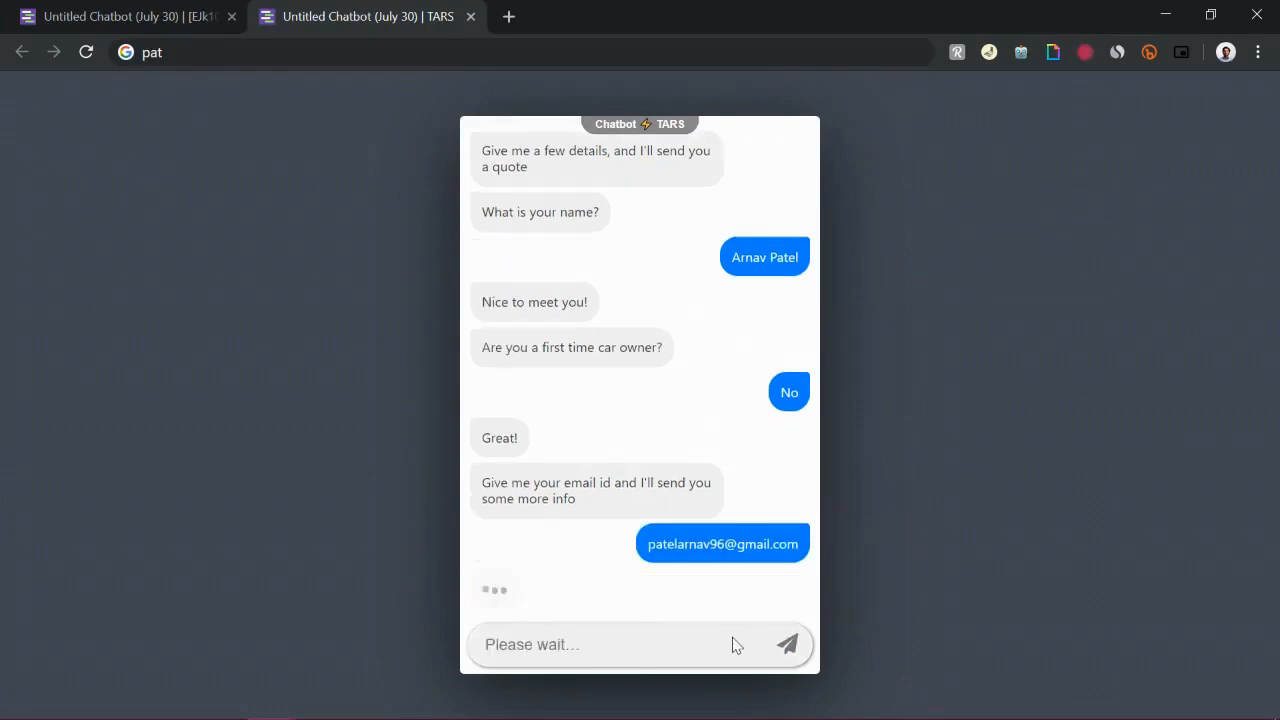
Return to the chatbot builder and open its Configure settings
click(155, 8)
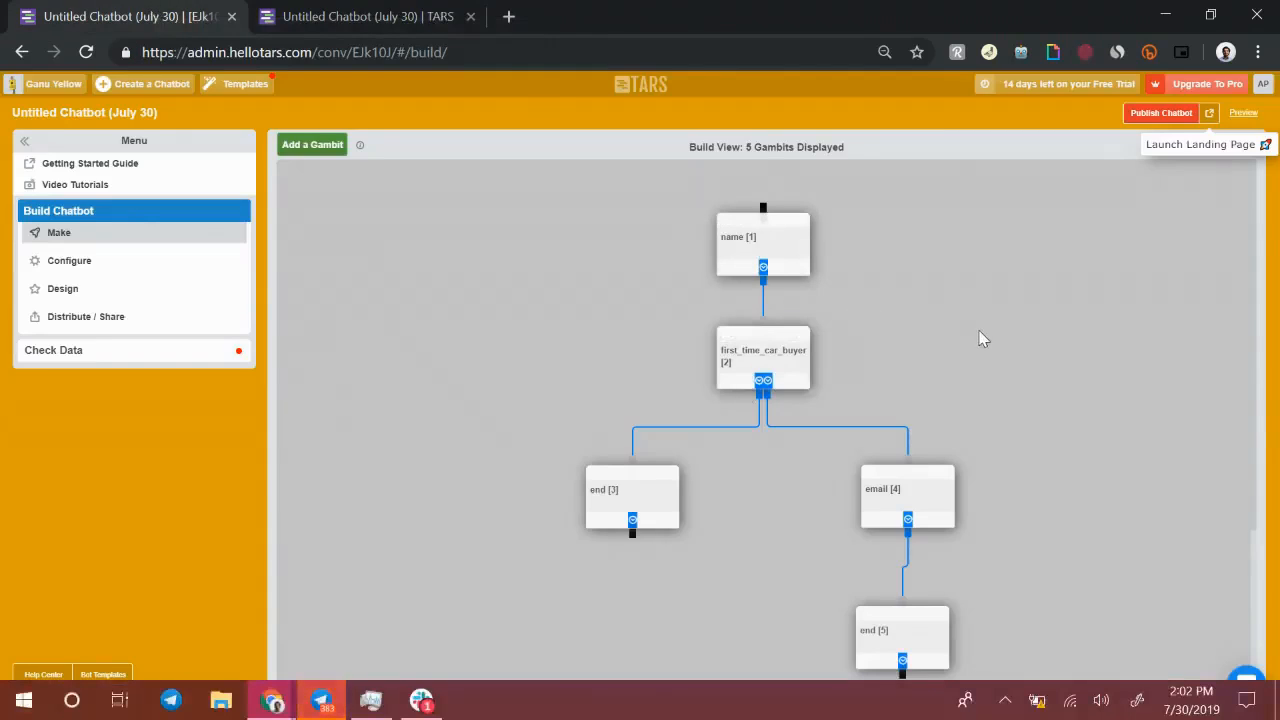
scroll(980, 337, down, 1)
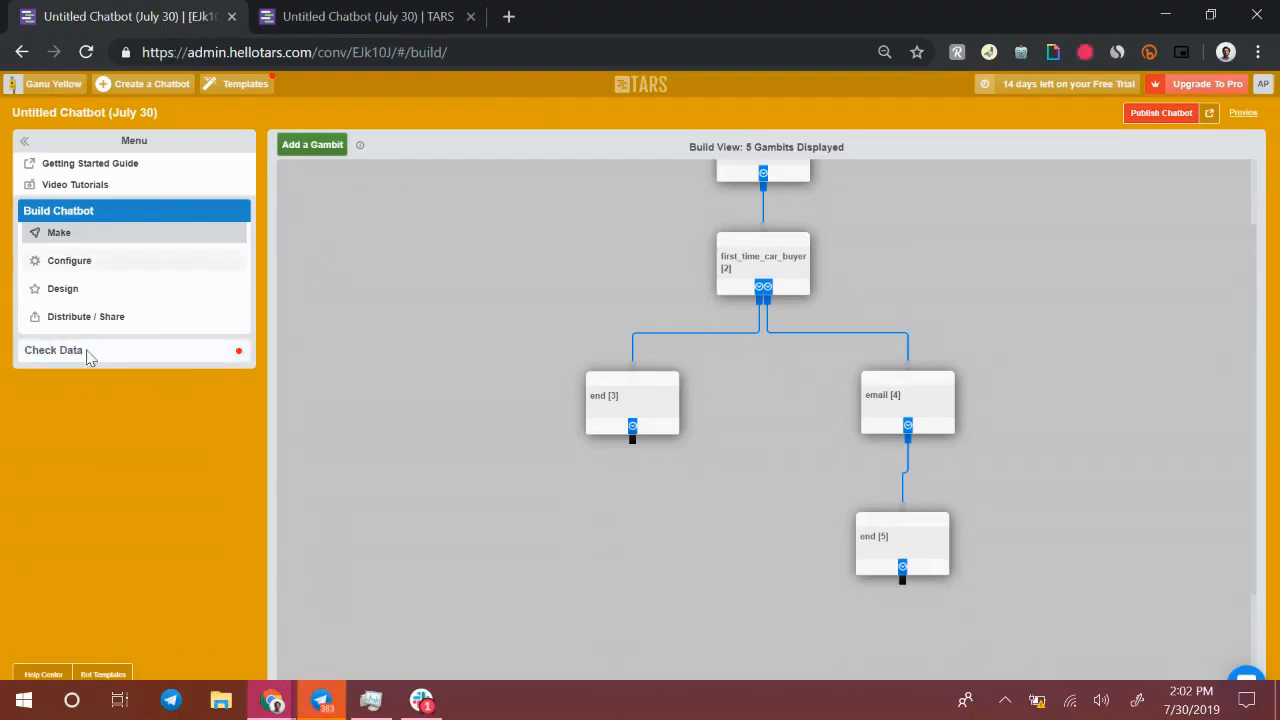
click(108, 264)
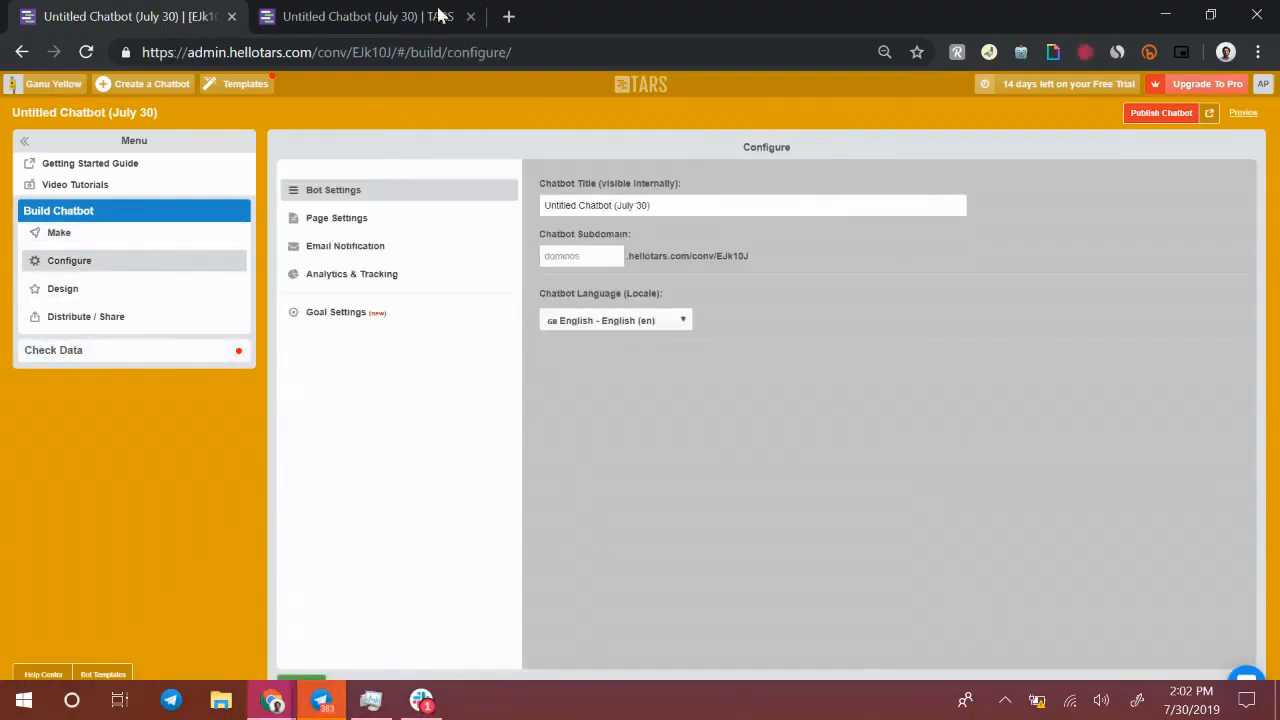
Reload the live chatbot page and select its URL
click(405, 14)
click(88, 55)
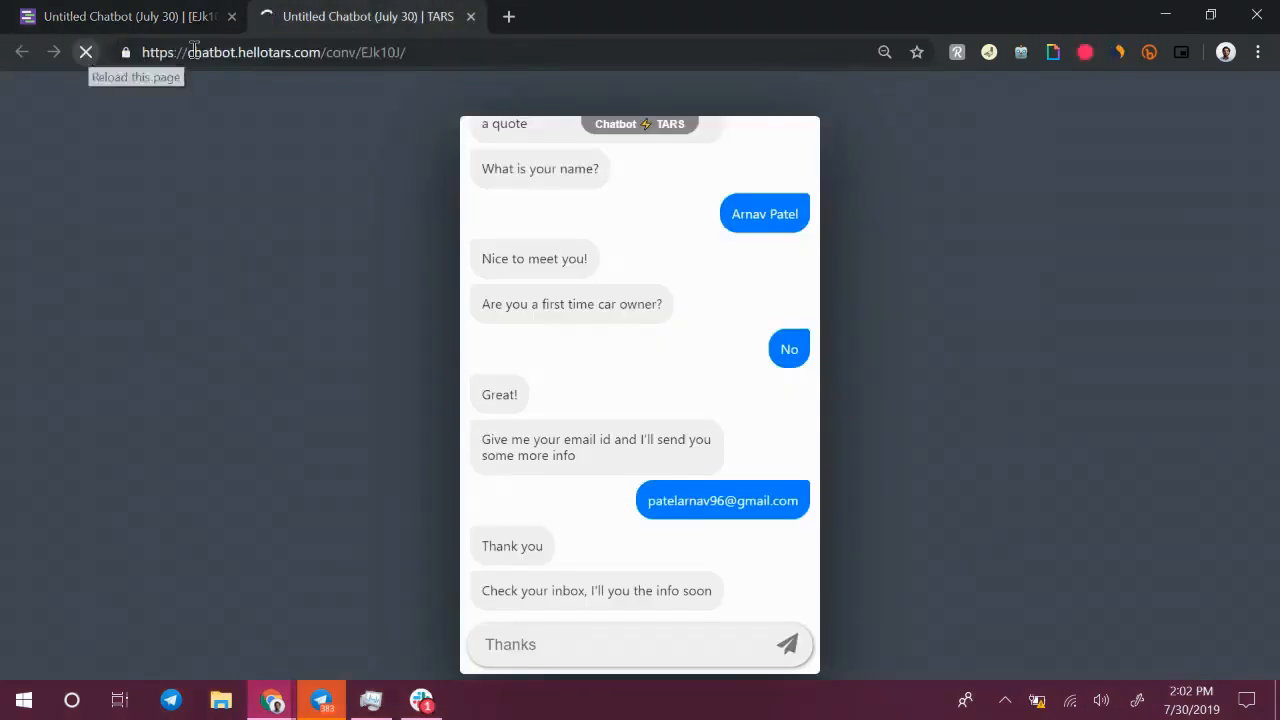
drag(188, 52, 408, 55)
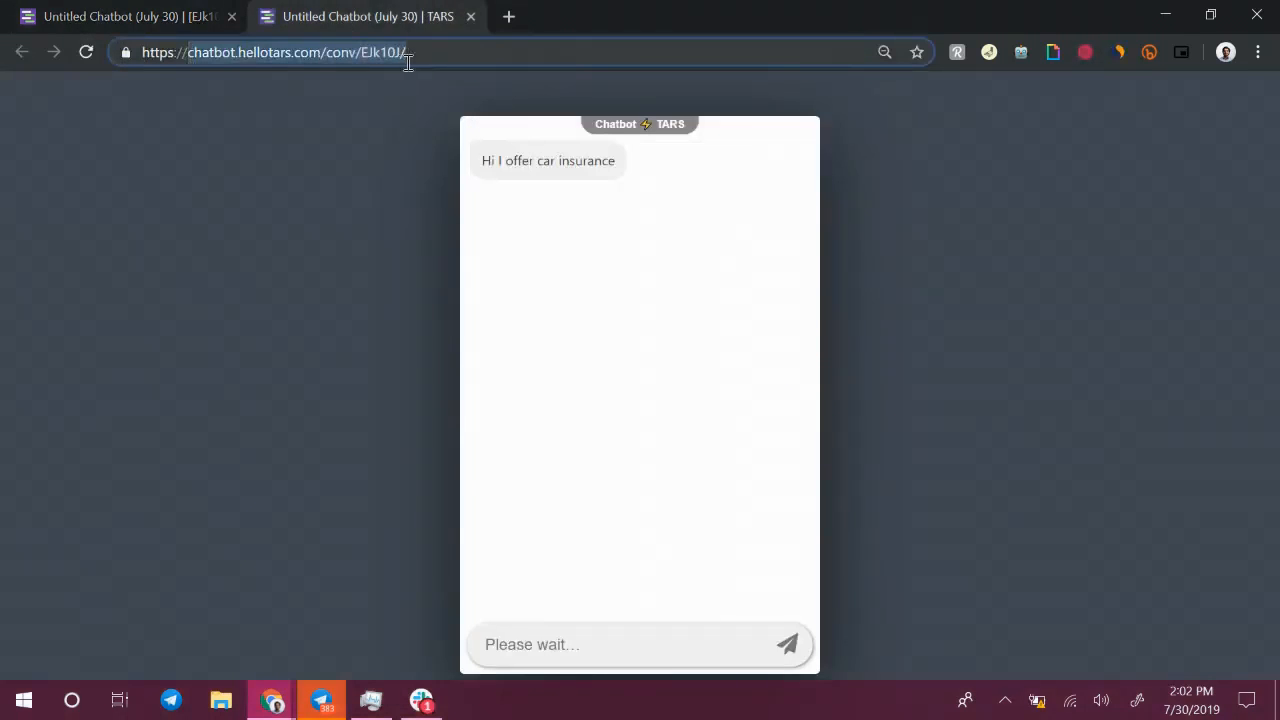
Set the chatbot subdomain to carinsurance and the chatbot title to Car insurance lead gen
click(239, 12)
click(579, 257)
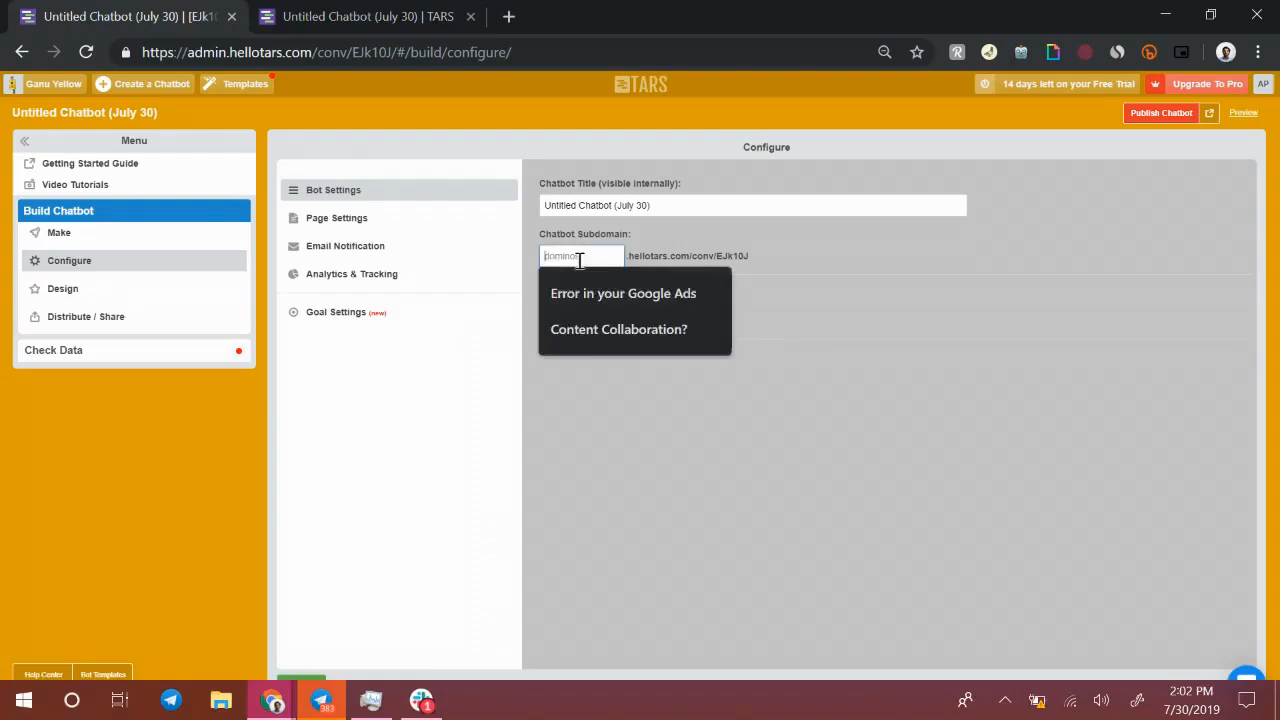
text(carinsurance)
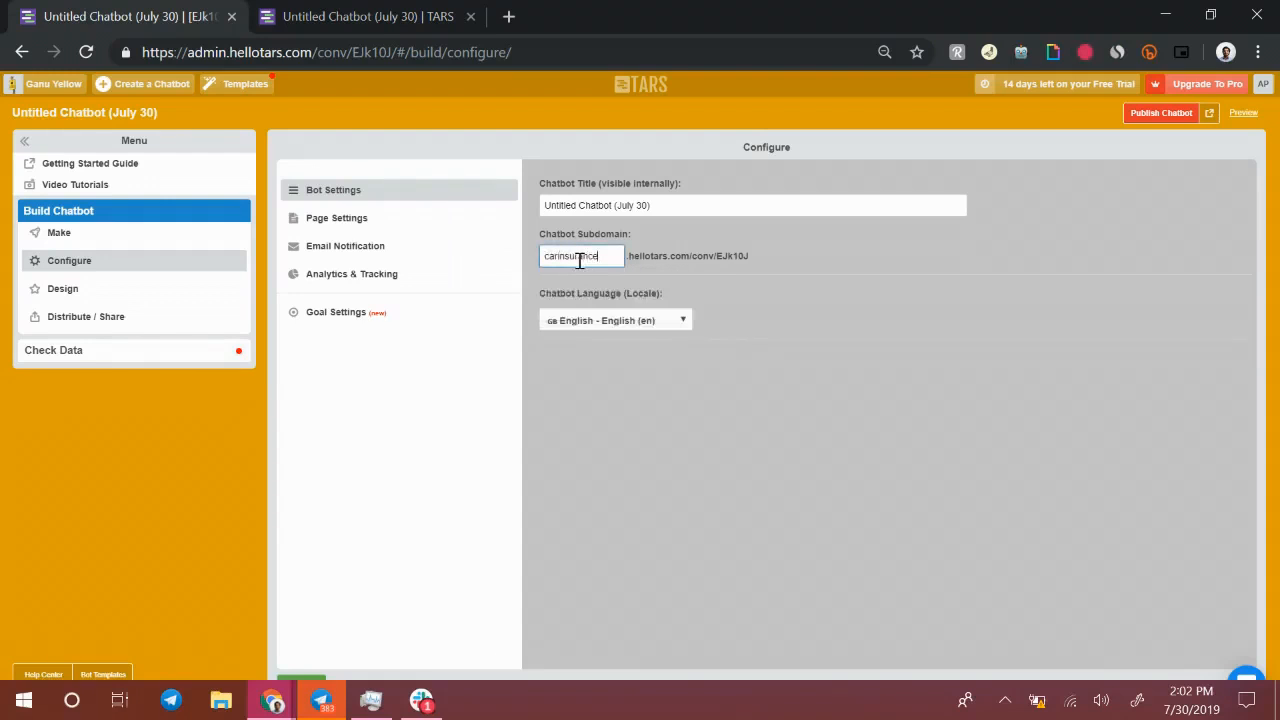
drag(673, 207, 545, 202)
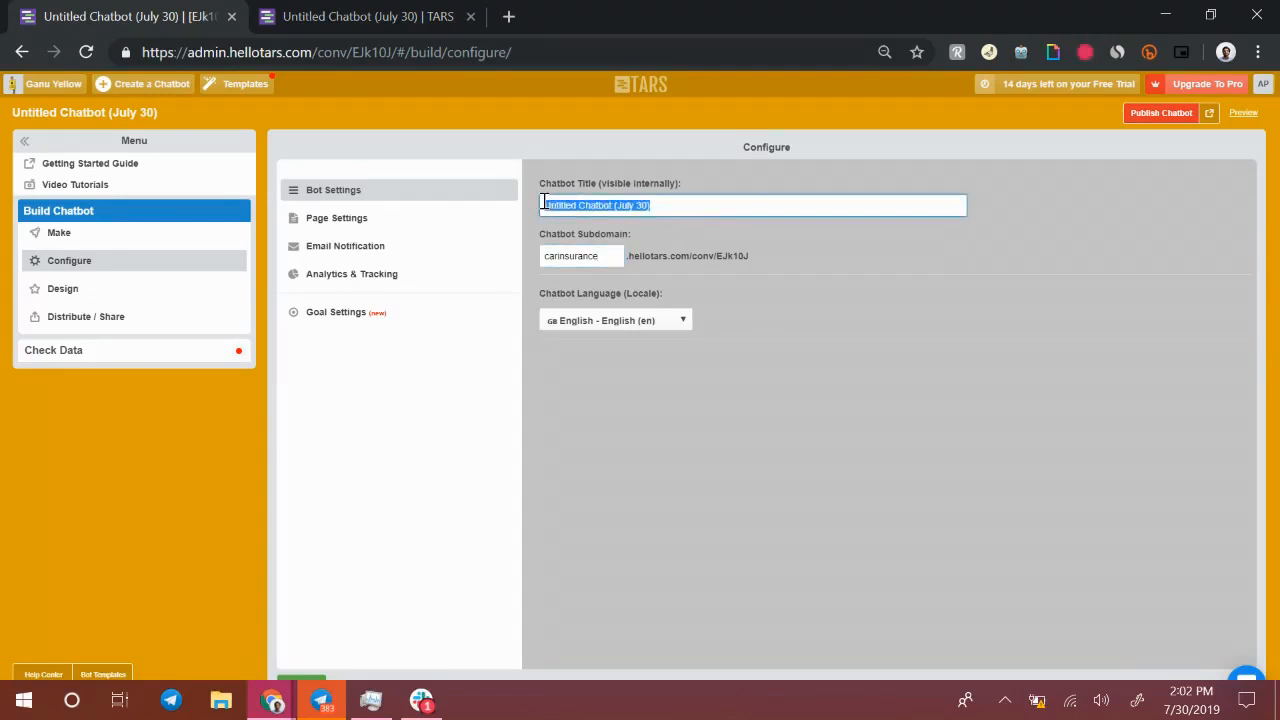
text(Car insurance lead gen)
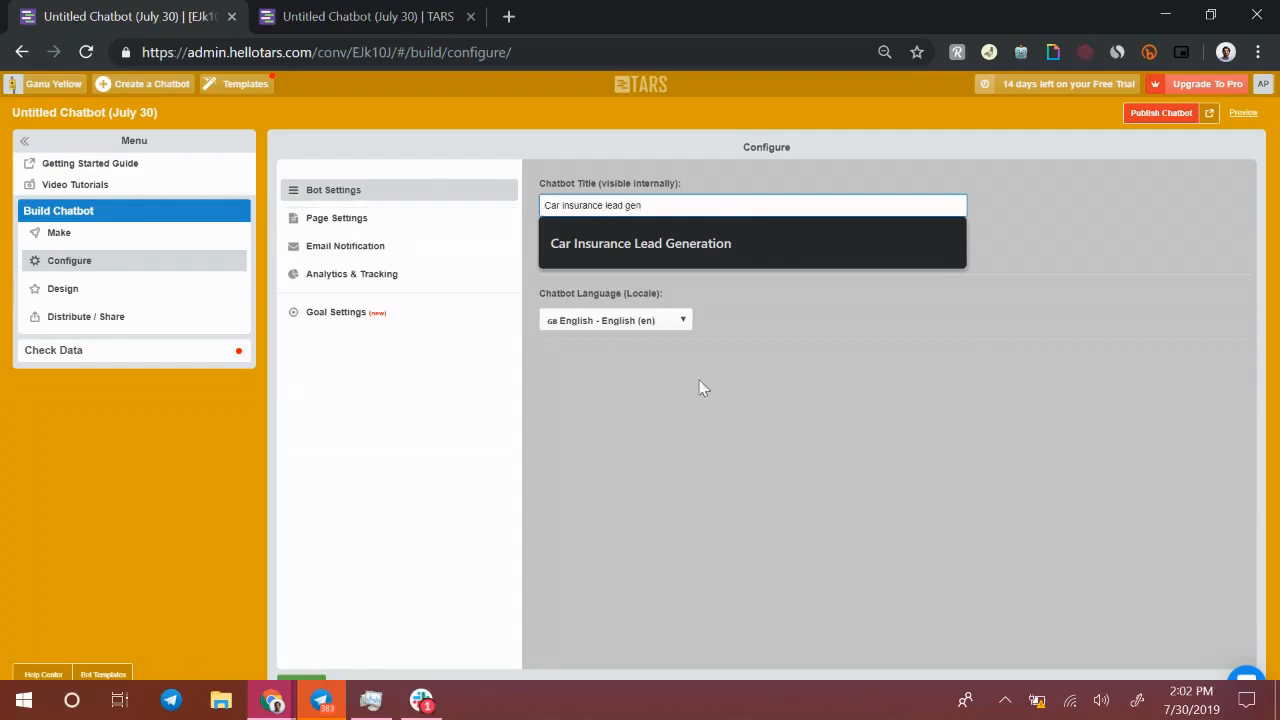
click(751, 434)
Add a second notification email address on a new line in the email notification list
click(378, 230)
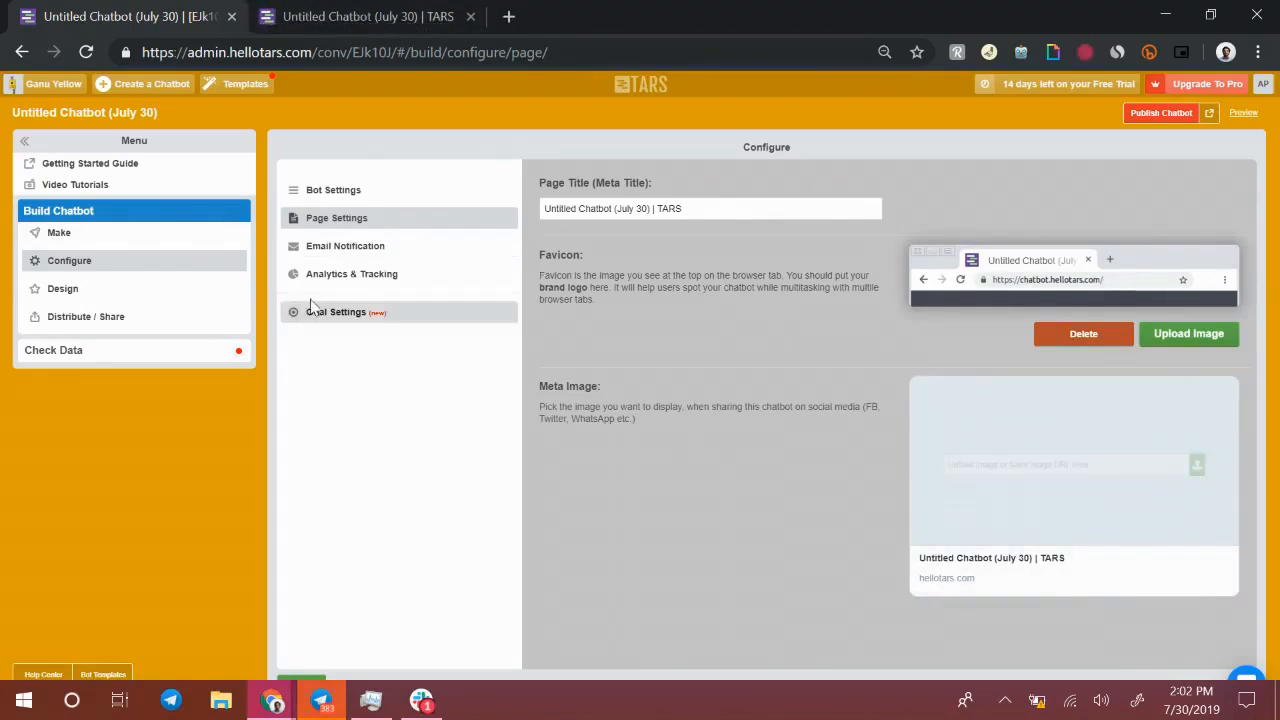
click(342, 257)
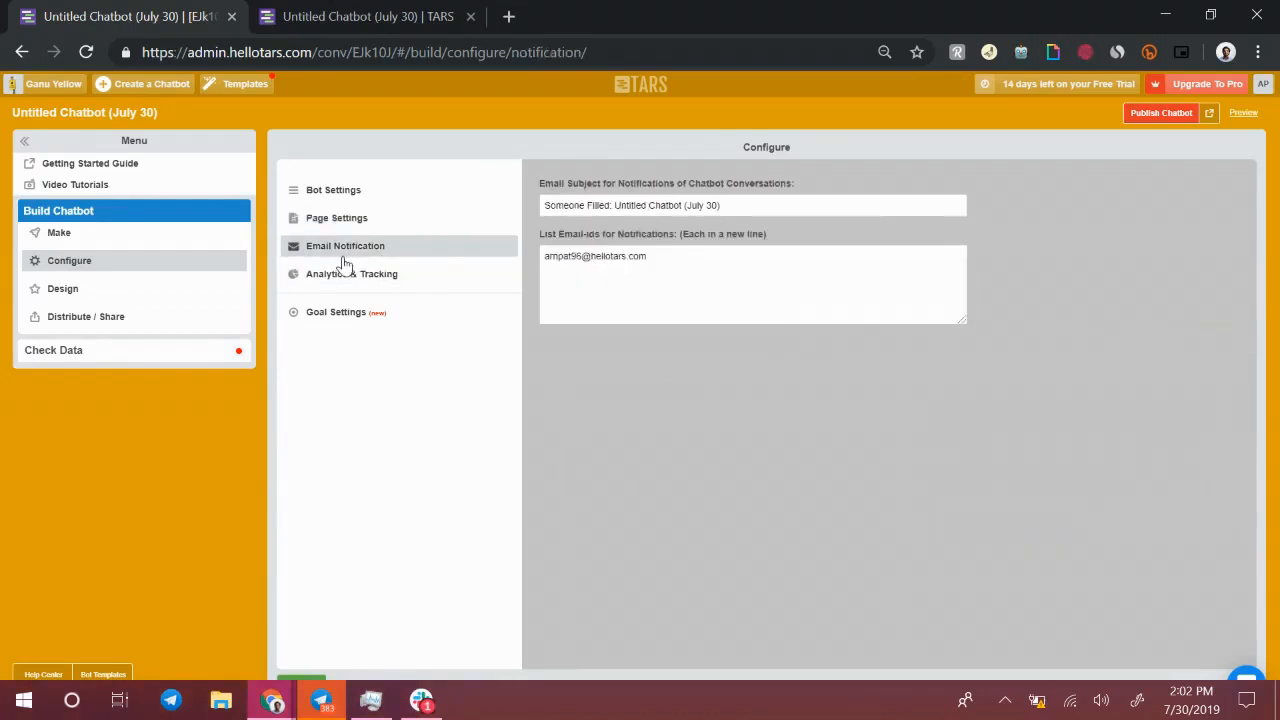
drag(650, 257, 500, 255)
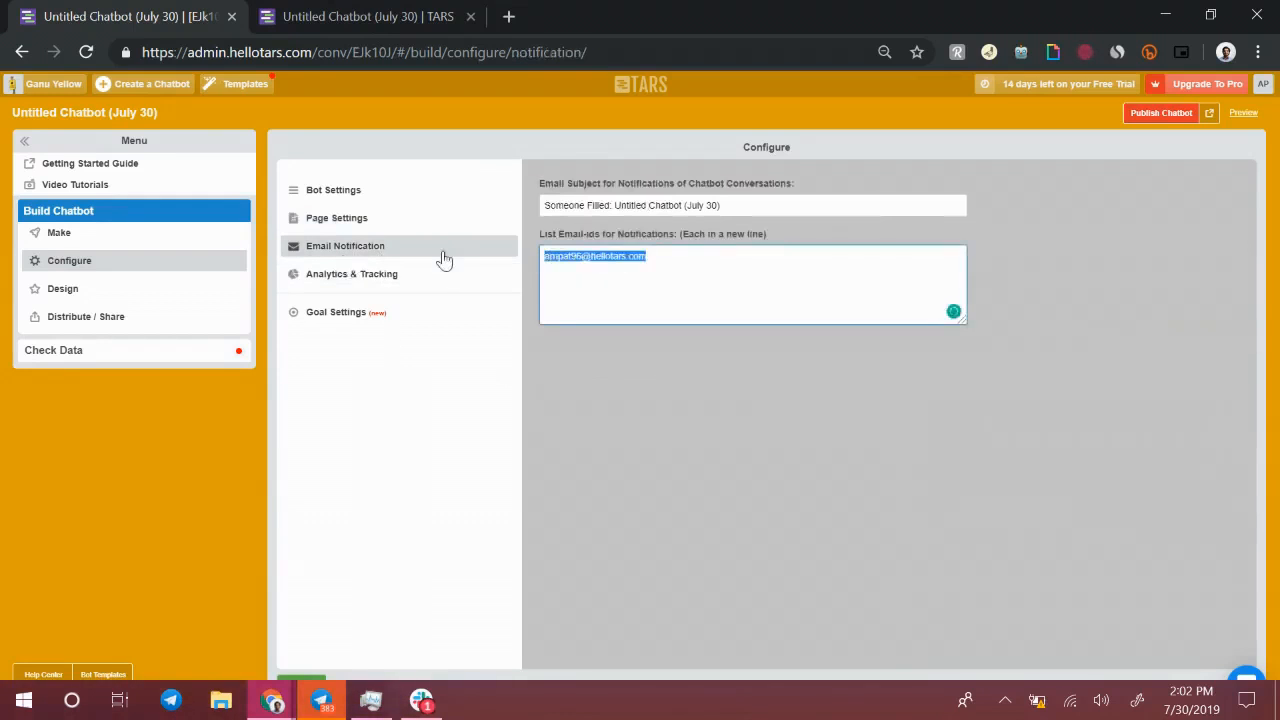
click(360, 14)
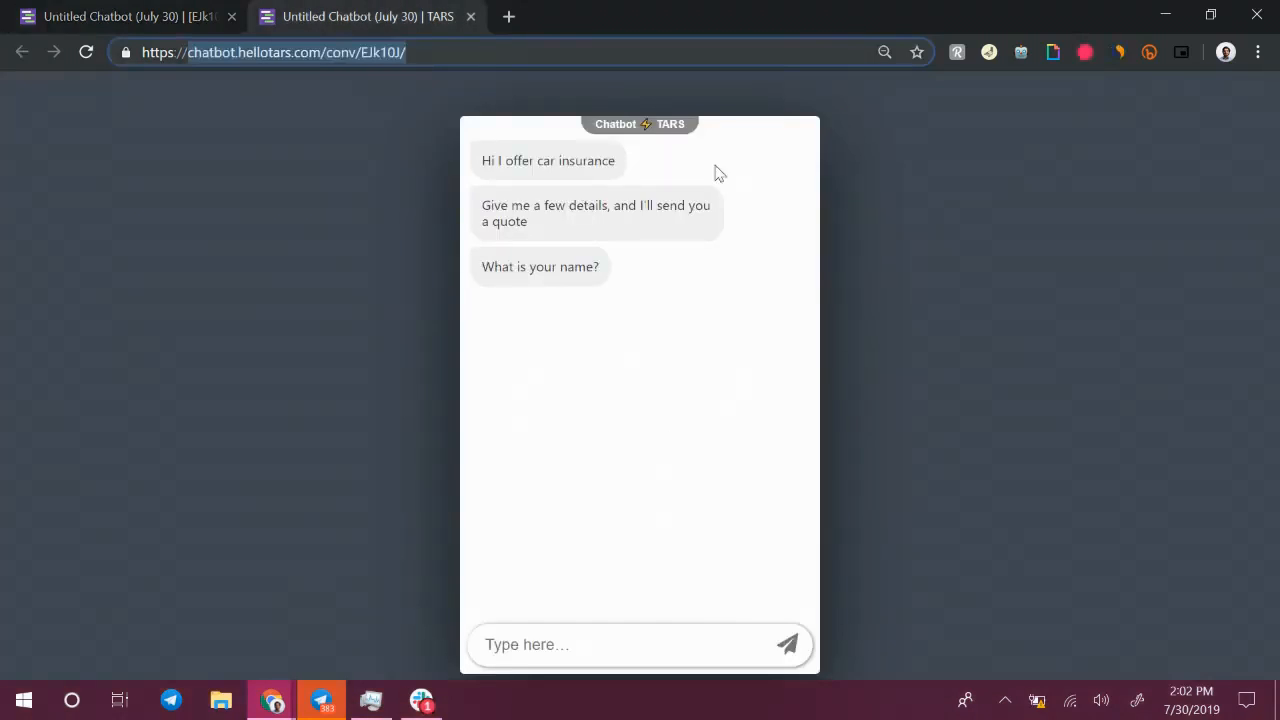
click(128, 14)
click(691, 263)
key(ctrl+a)
click(675, 263)
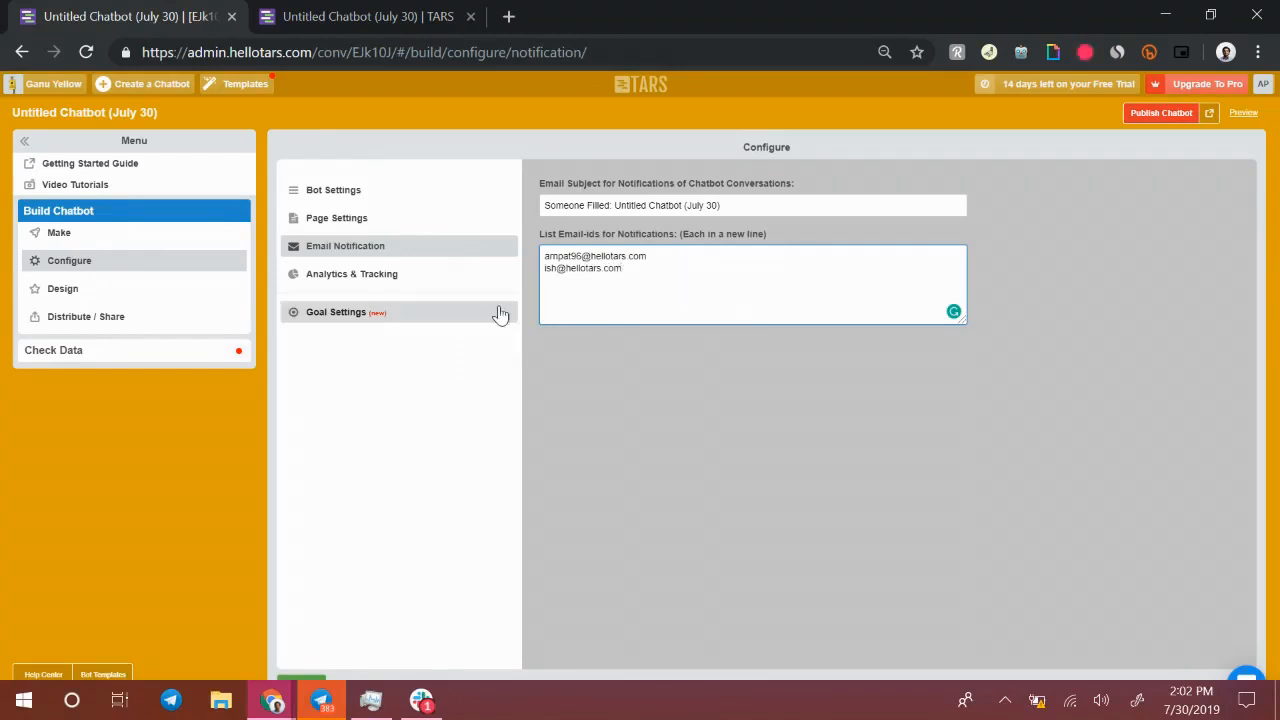
Set the bot message bubble colour to red and the user message colour to green in the design
click(444, 279)
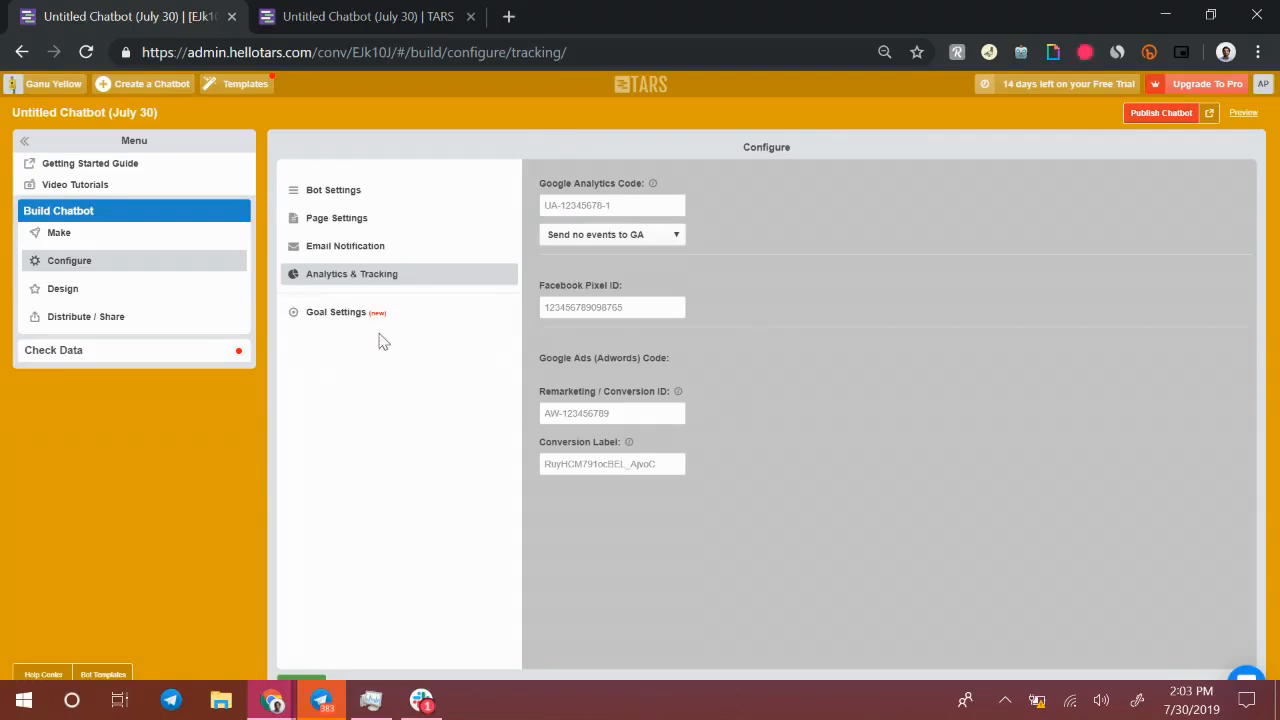
click(174, 293)
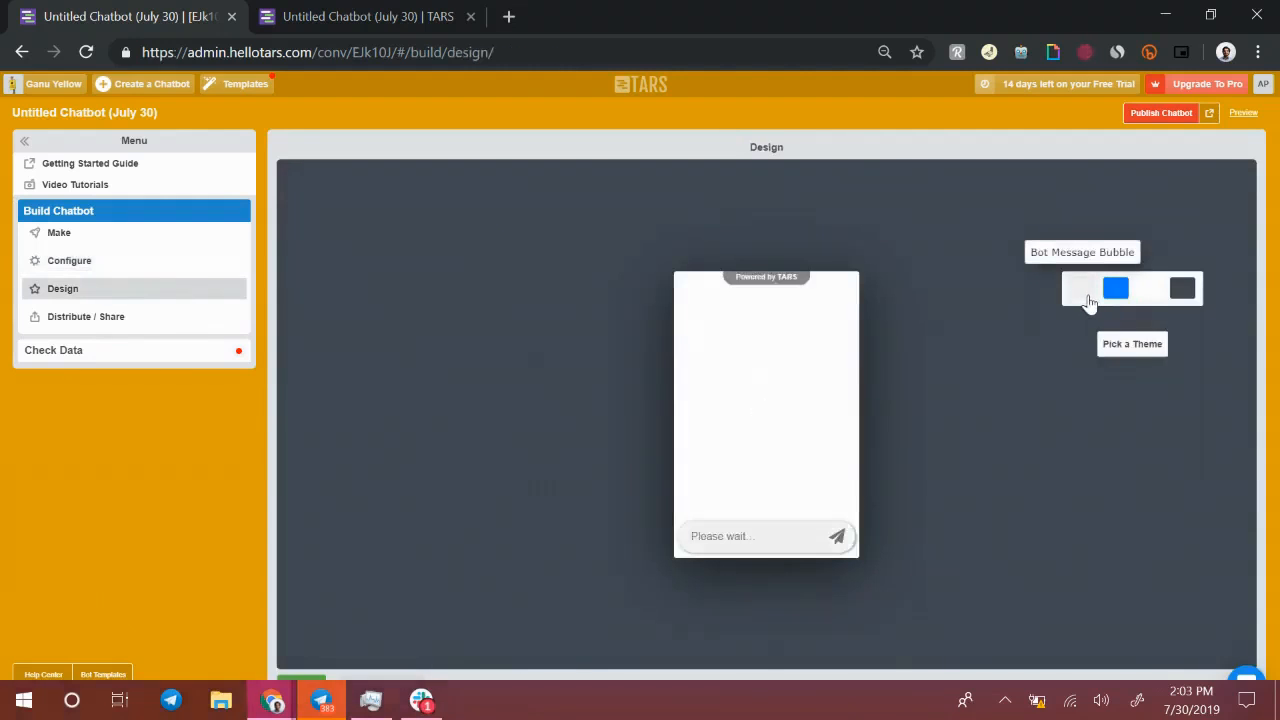
click(1088, 300)
click(1155, 380)
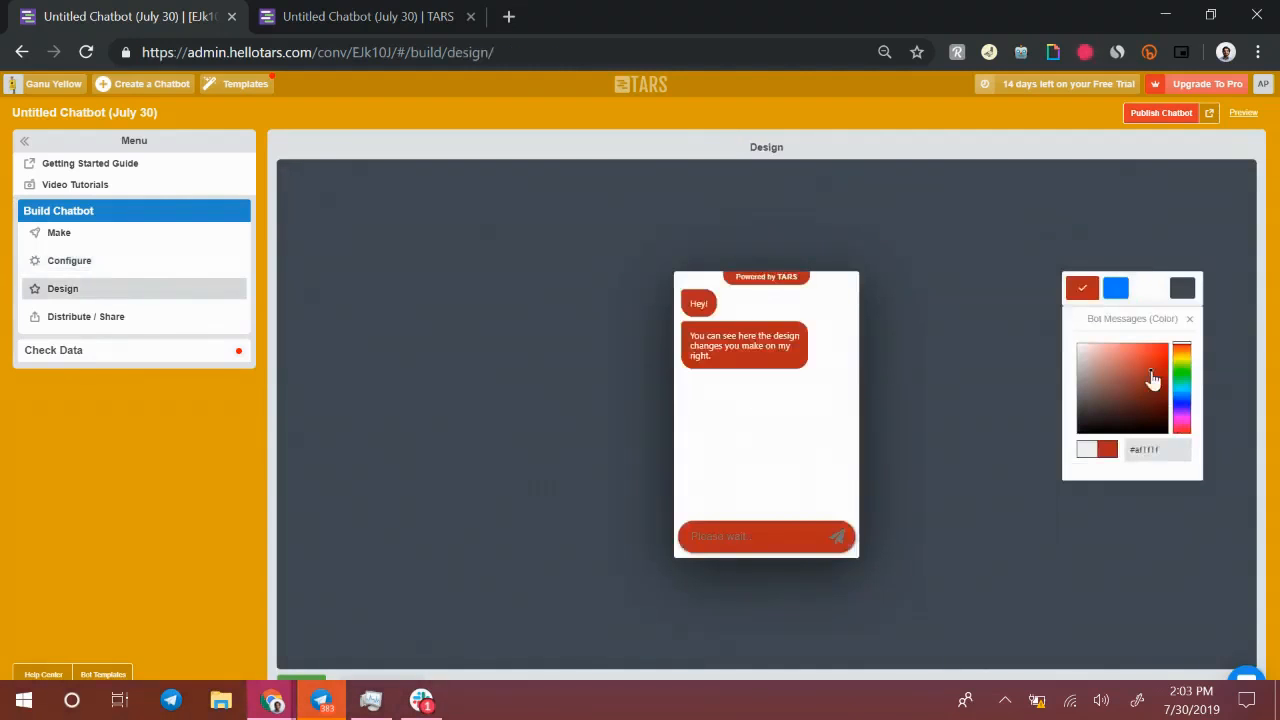
click(1116, 288)
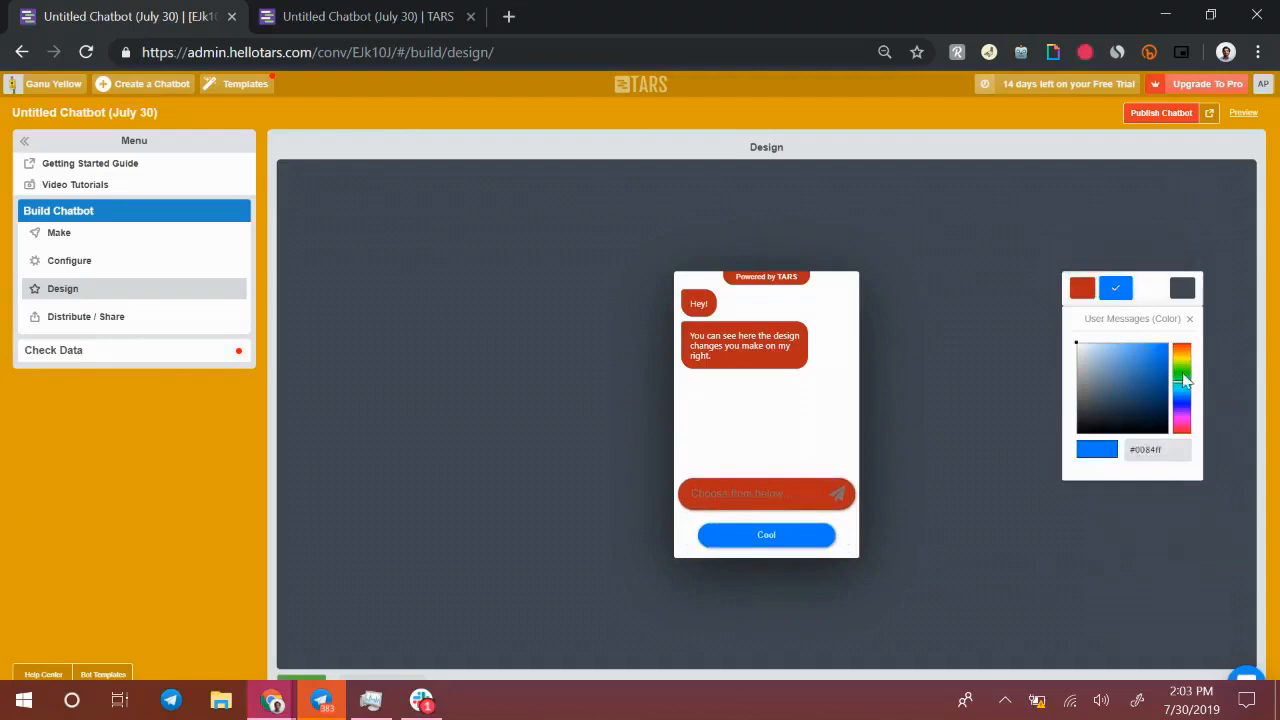
click(1182, 376)
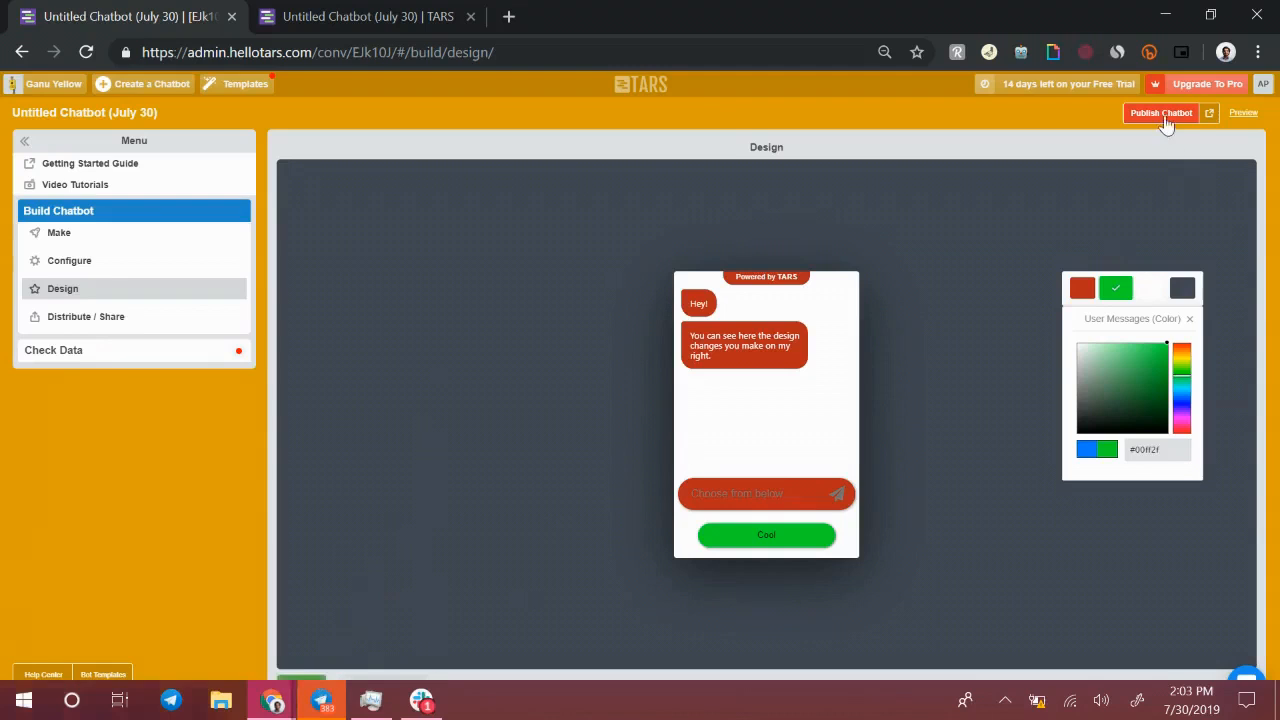
Publish the updated chatbot and open its live page
click(1209, 113)
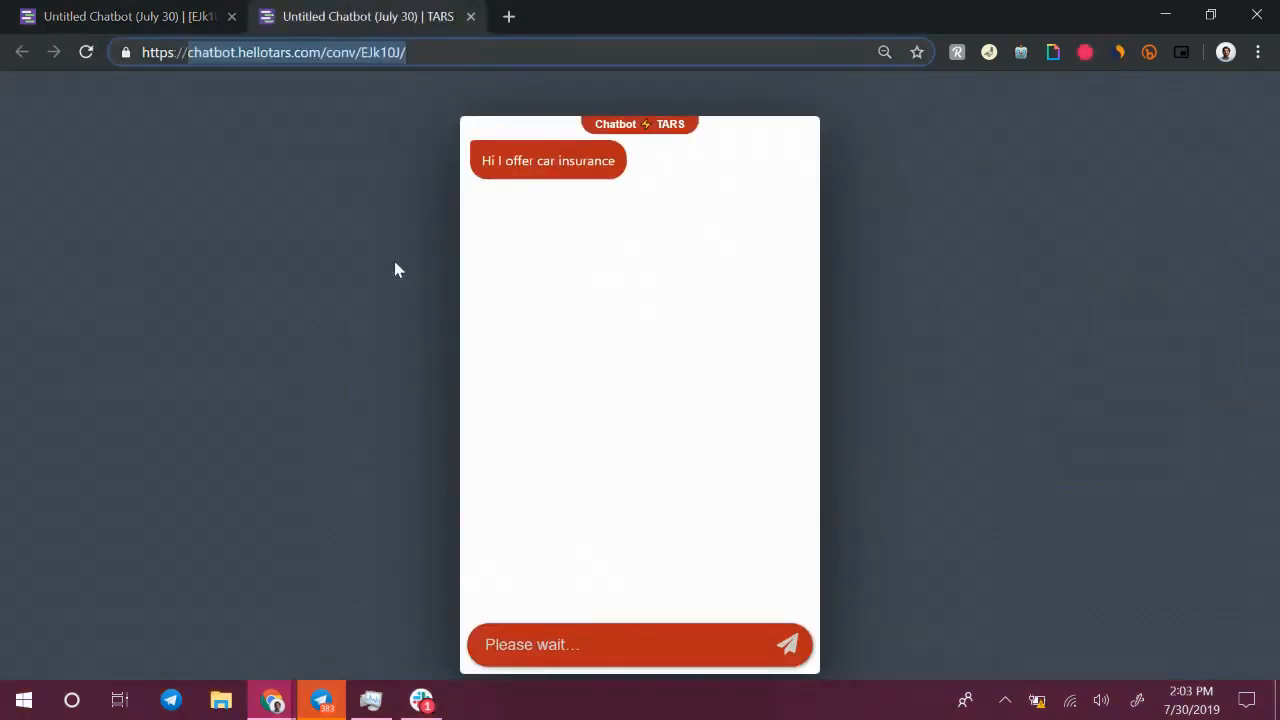
click(166, 10)
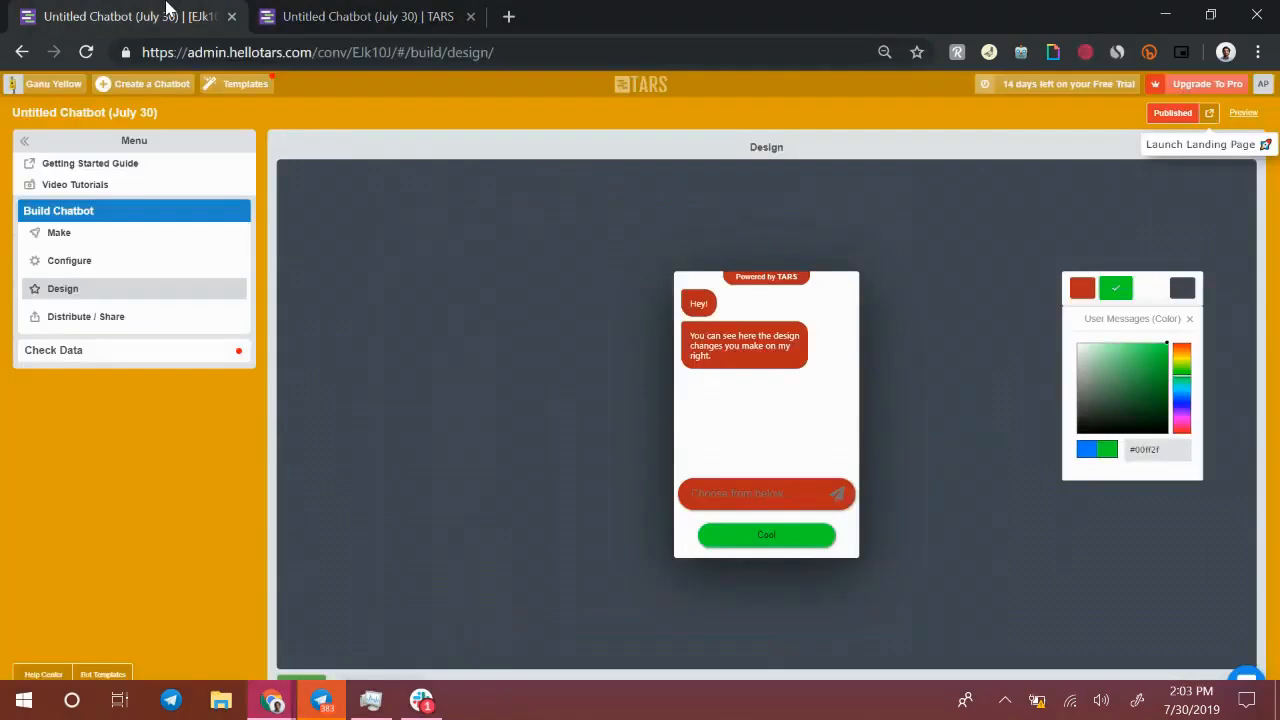
Select the chatbot's shareable link and its widget embed code in the Distribute / Share section
click(124, 316)
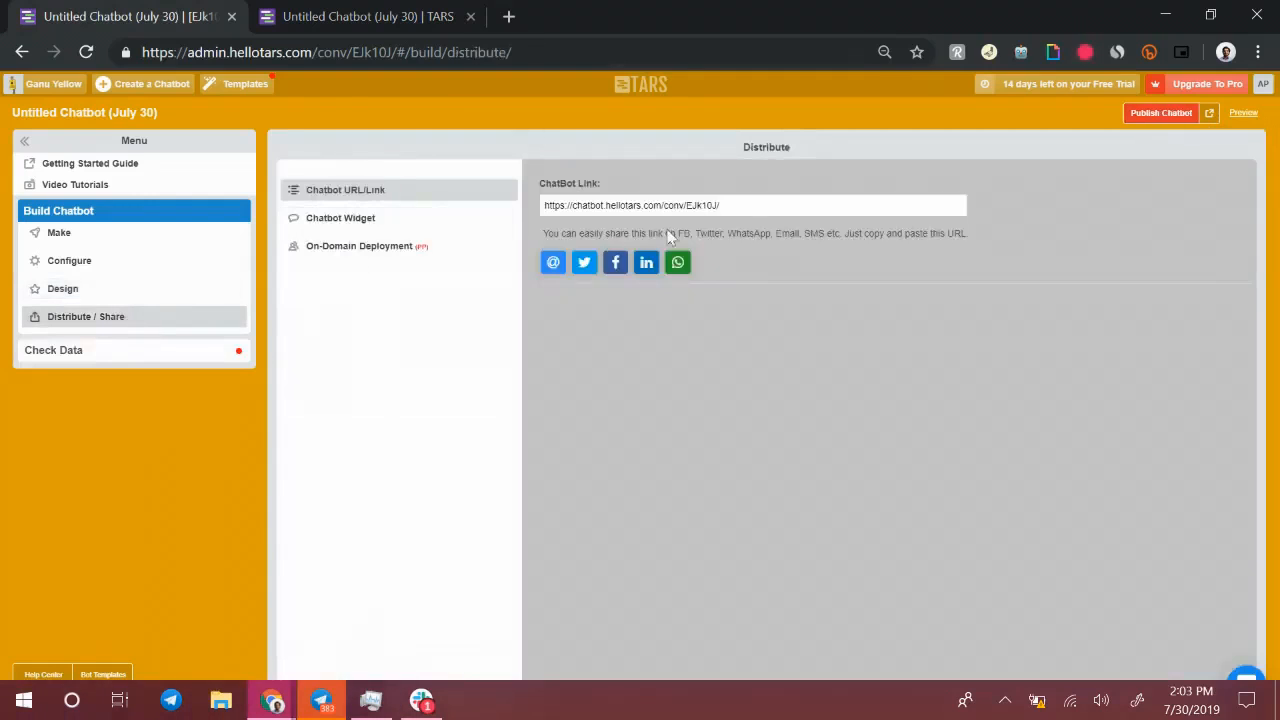
click(751, 204)
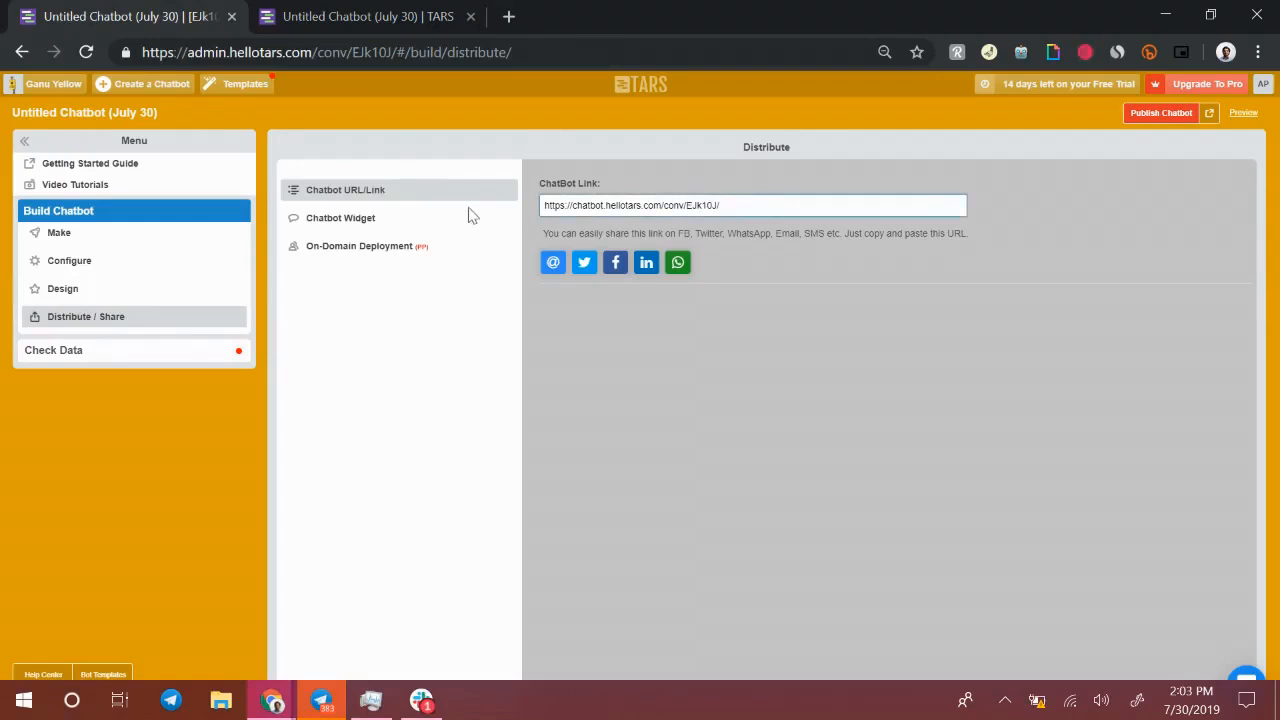
click(571, 205)
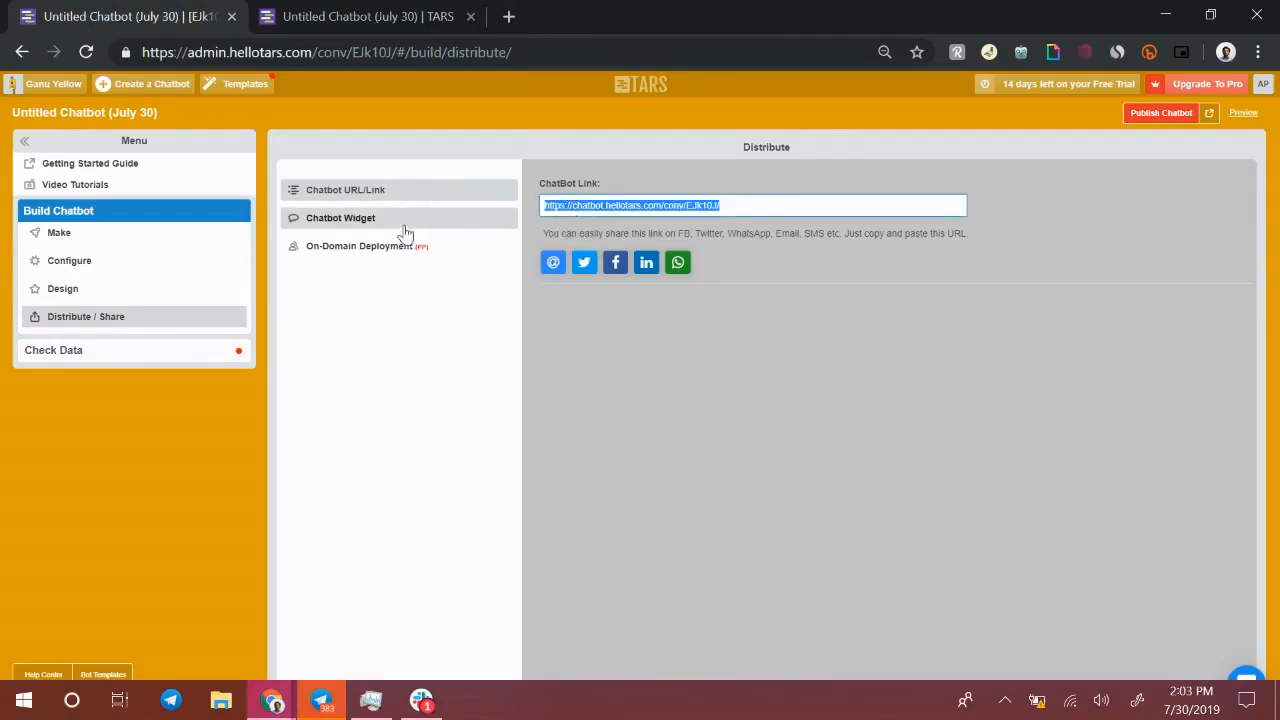
click(340, 218)
click(586, 206)
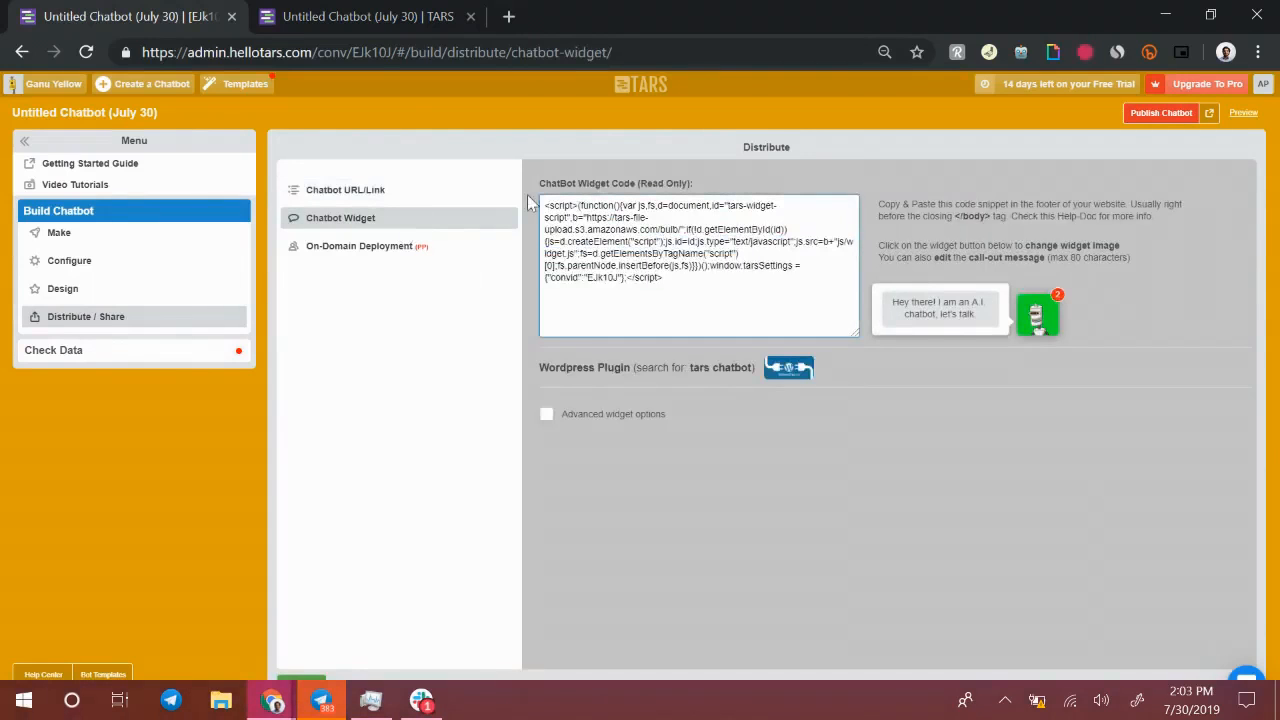
click(545, 205)
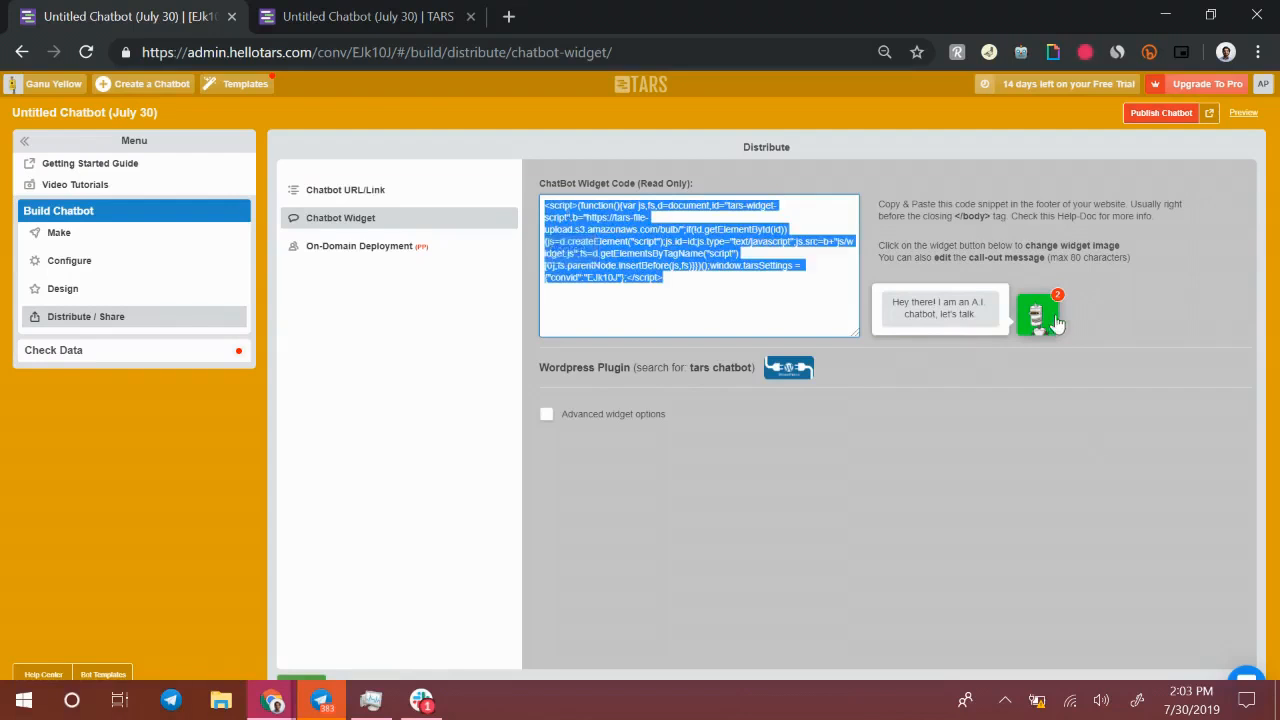
Examine the on-domain deployment option and the Check Data section
click(417, 252)
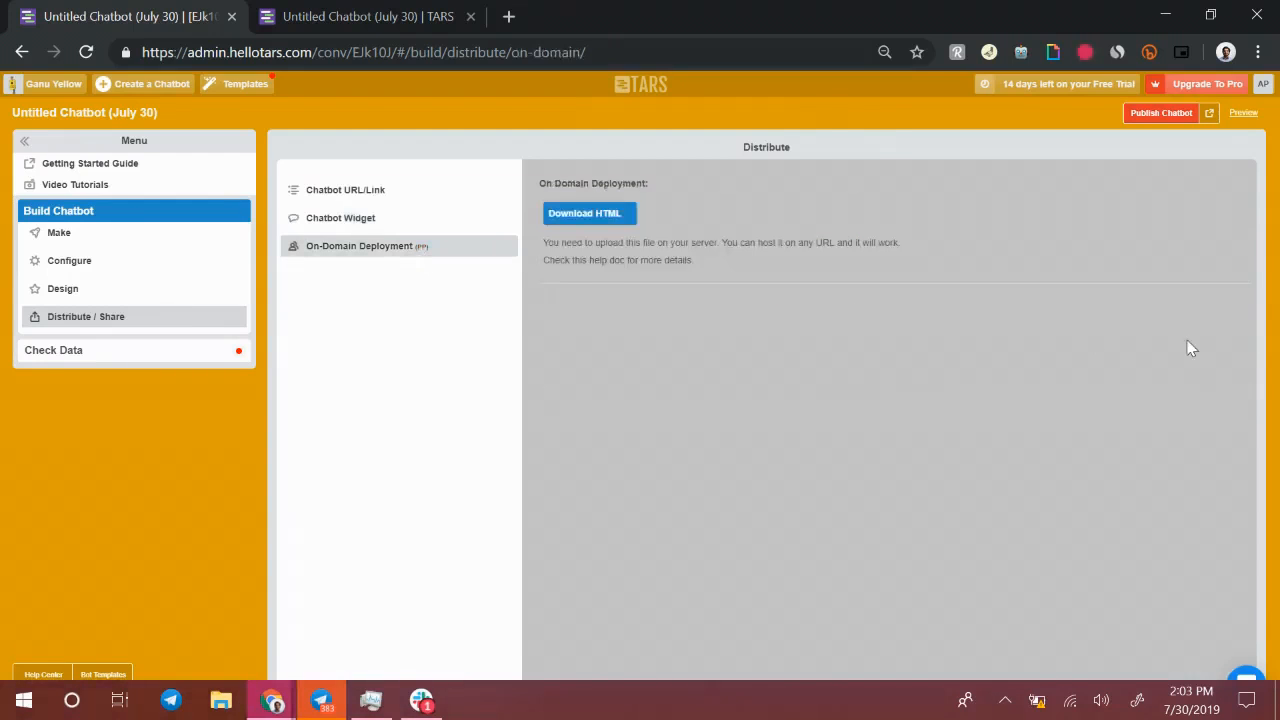
click(416, 10)
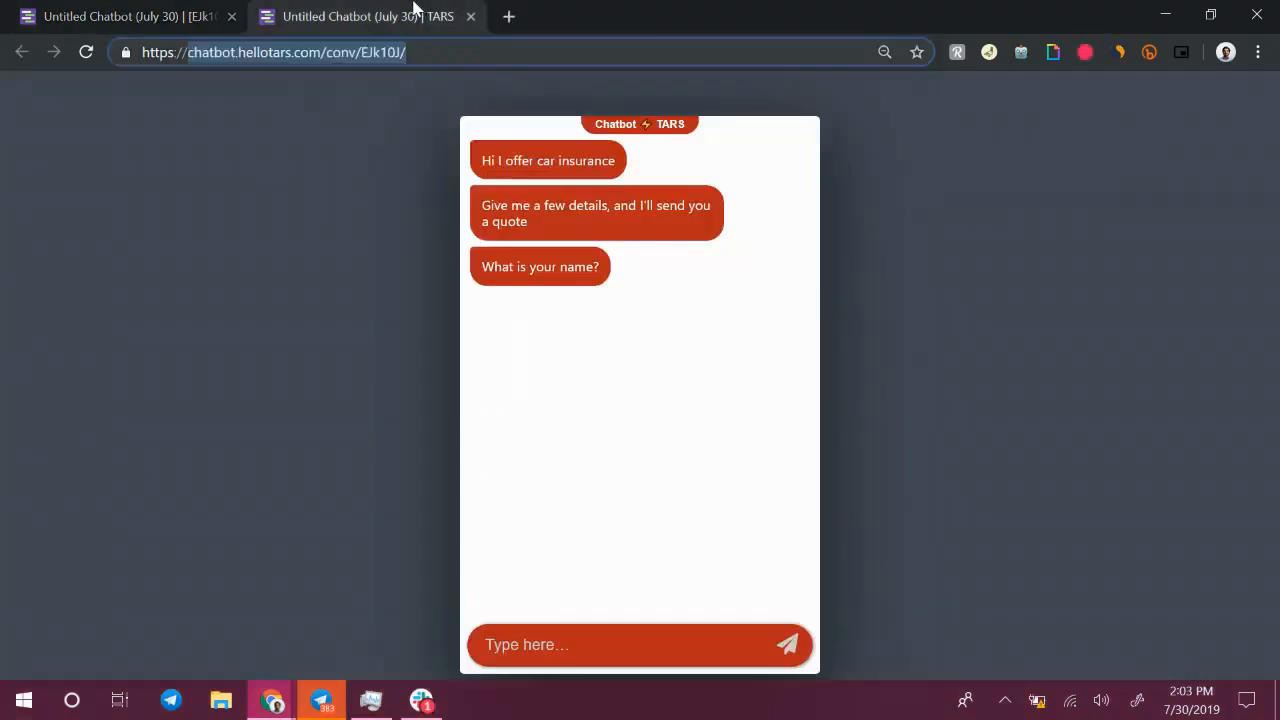
click(137, 10)
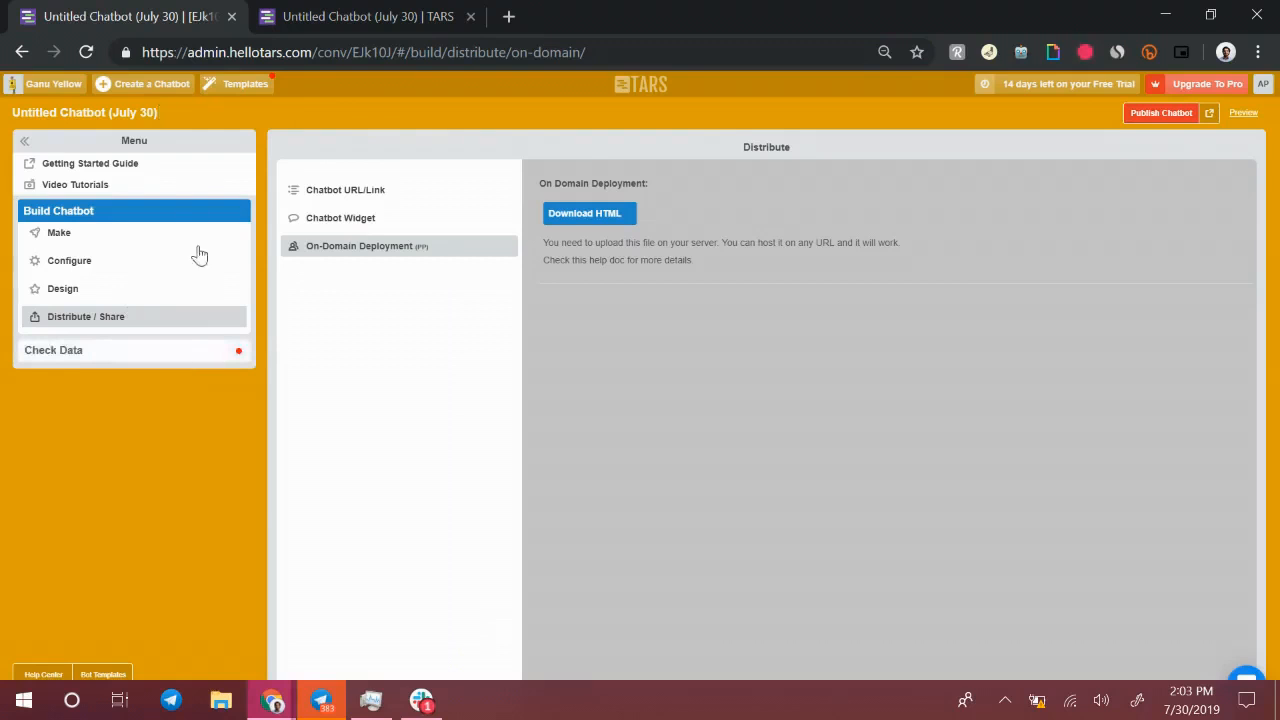
click(160, 355)
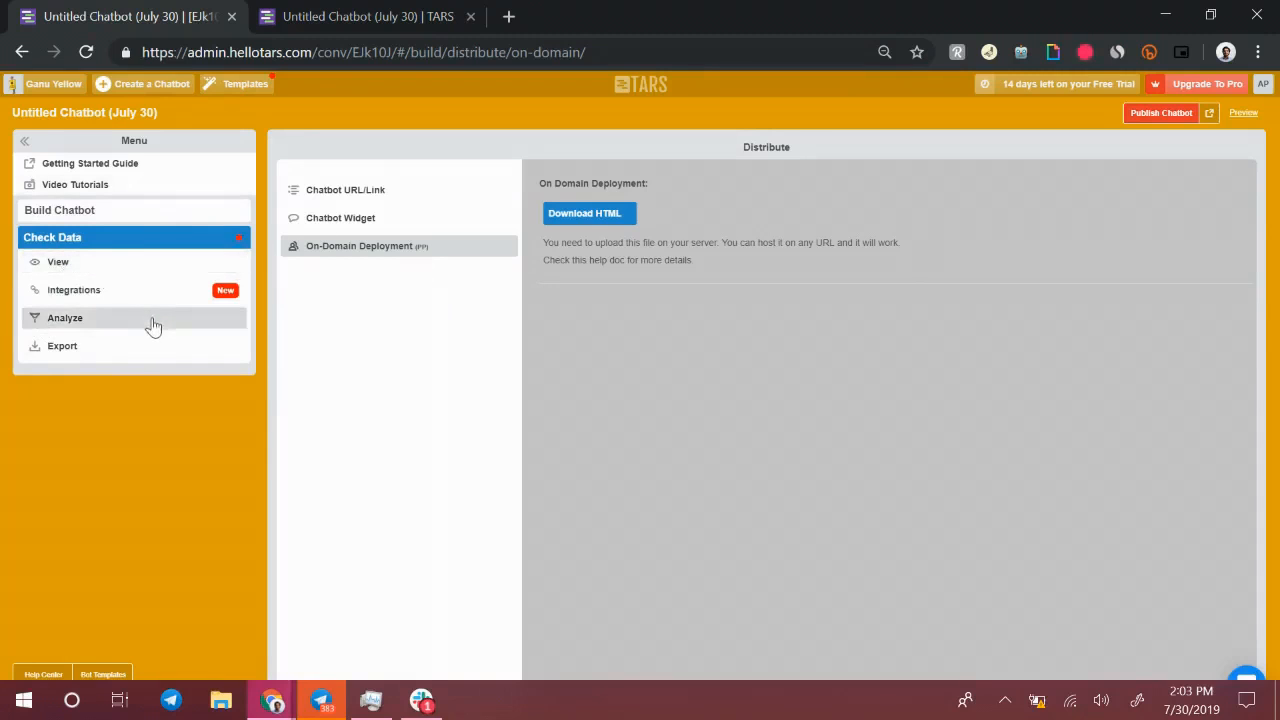
Open the submitted data view, then answer the live chatbot's name question with a test user's full name
click(84, 270)
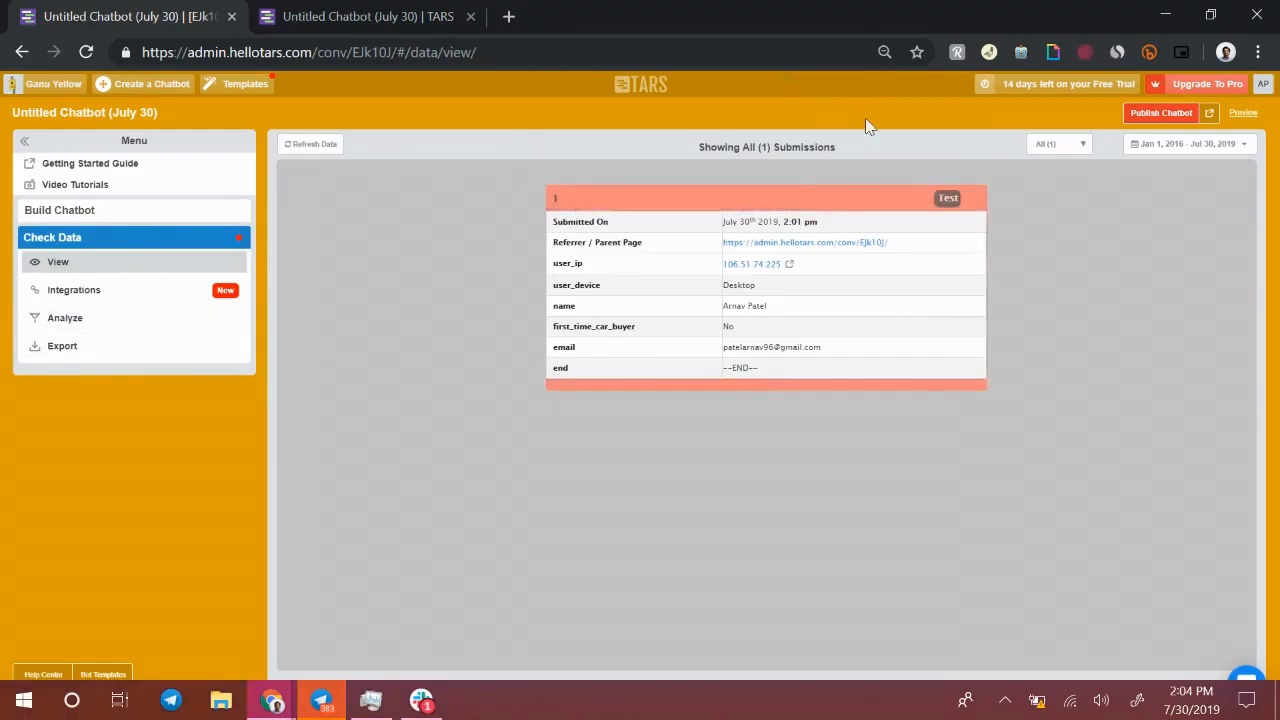
click(462, 12)
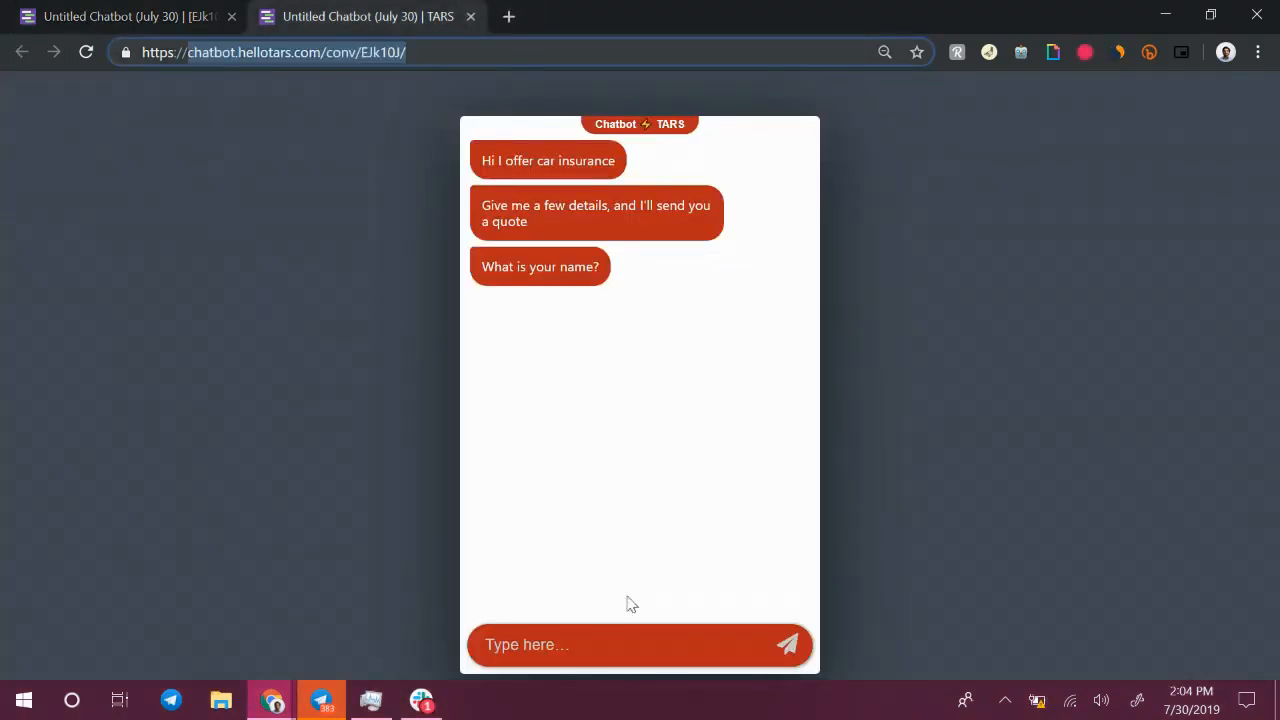
click(616, 636)
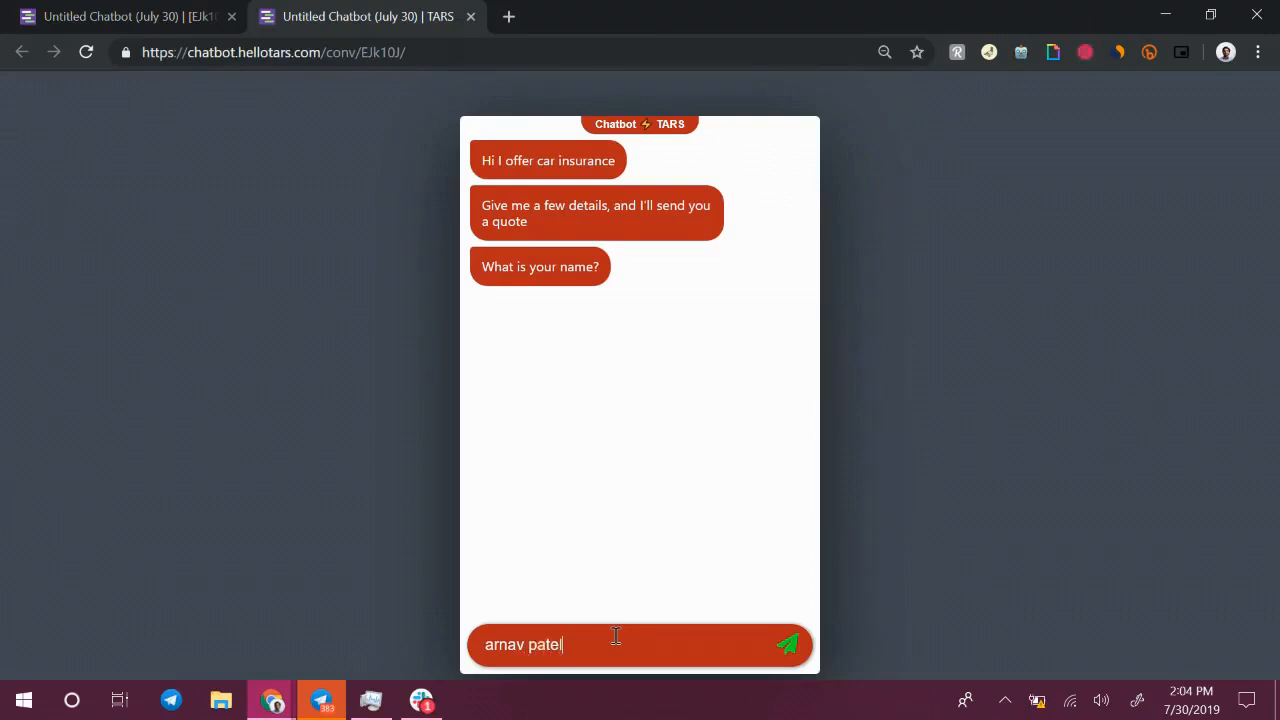
key(Return)
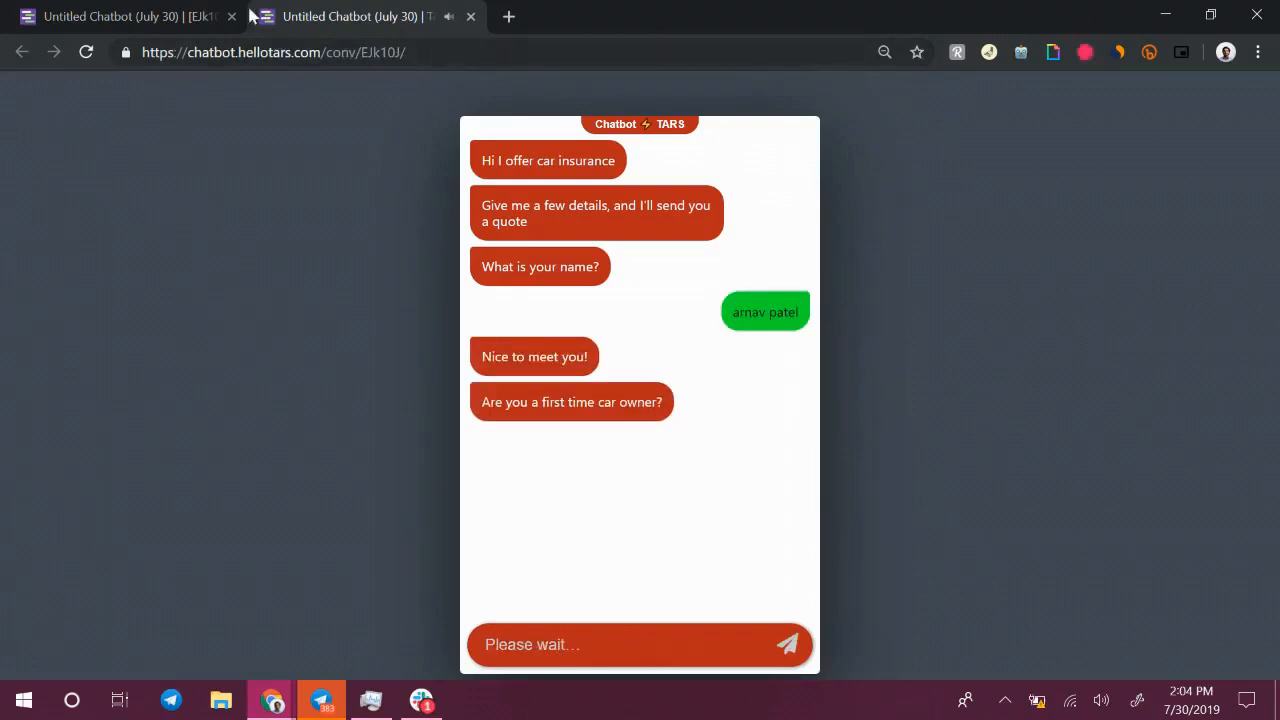
Reload the live chatbot page and refresh the submission data to inspect the new entry
click(86, 52)
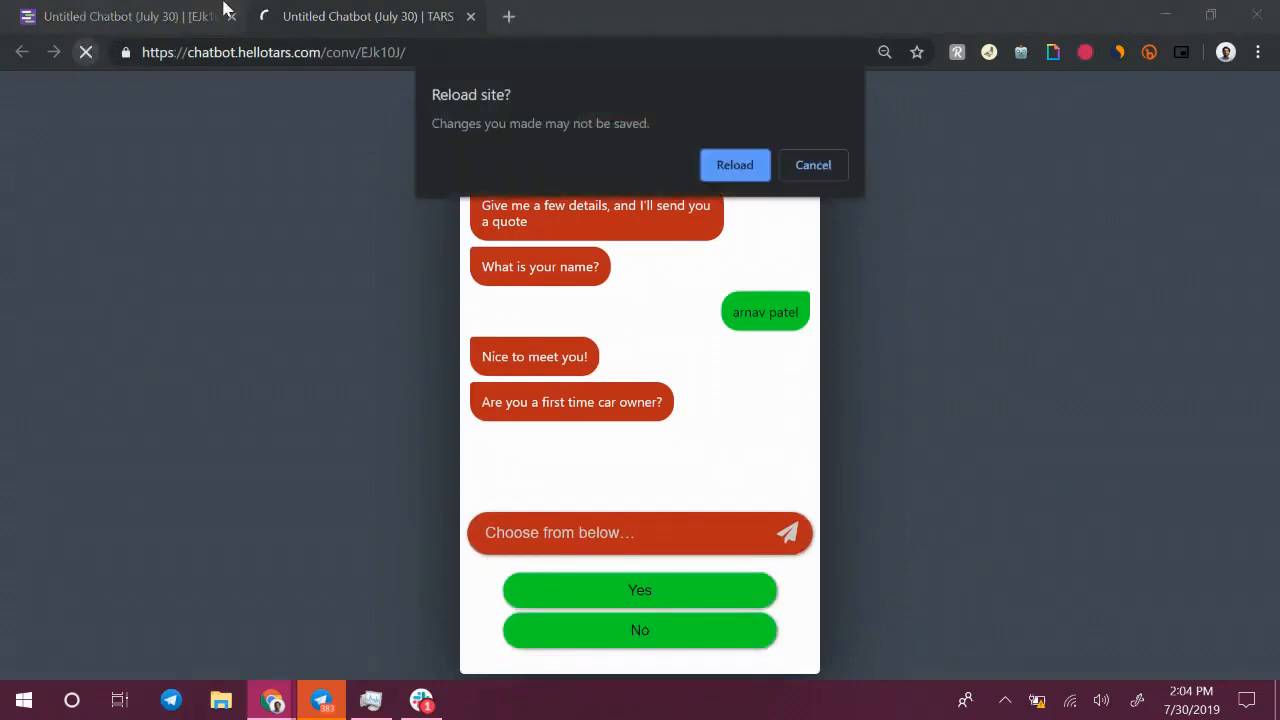
click(728, 172)
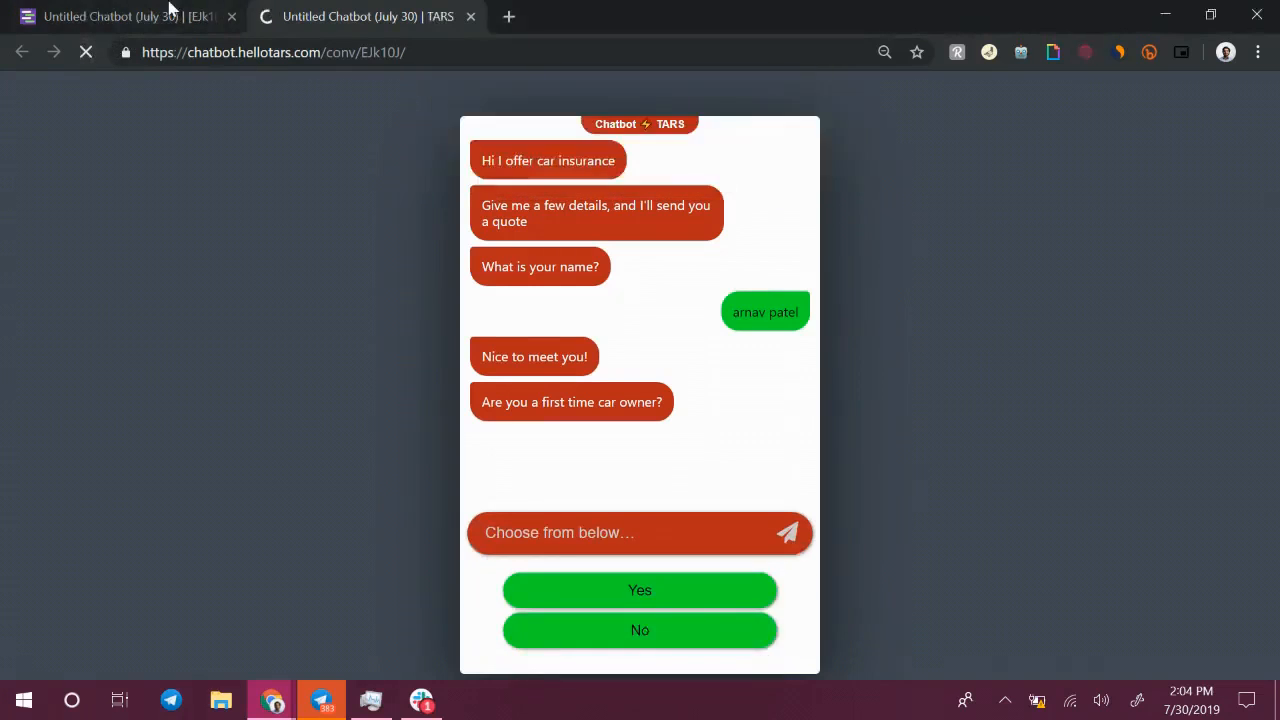
click(160, 12)
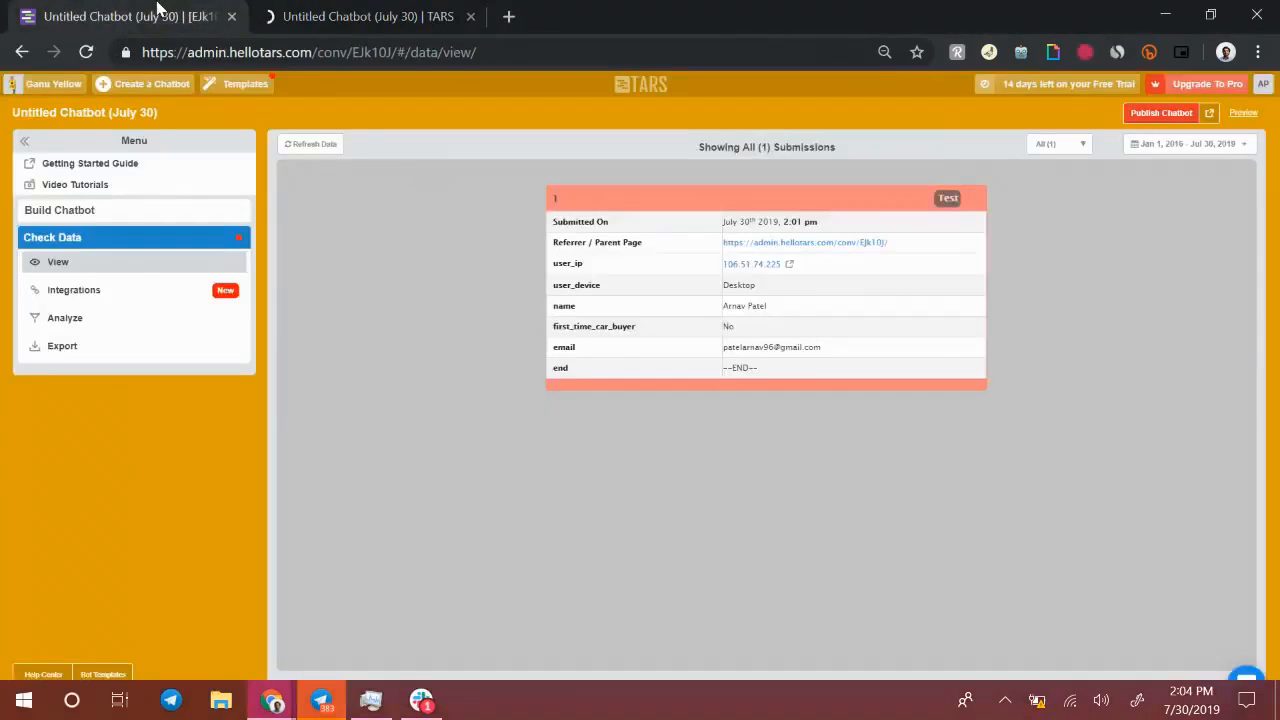
click(299, 143)
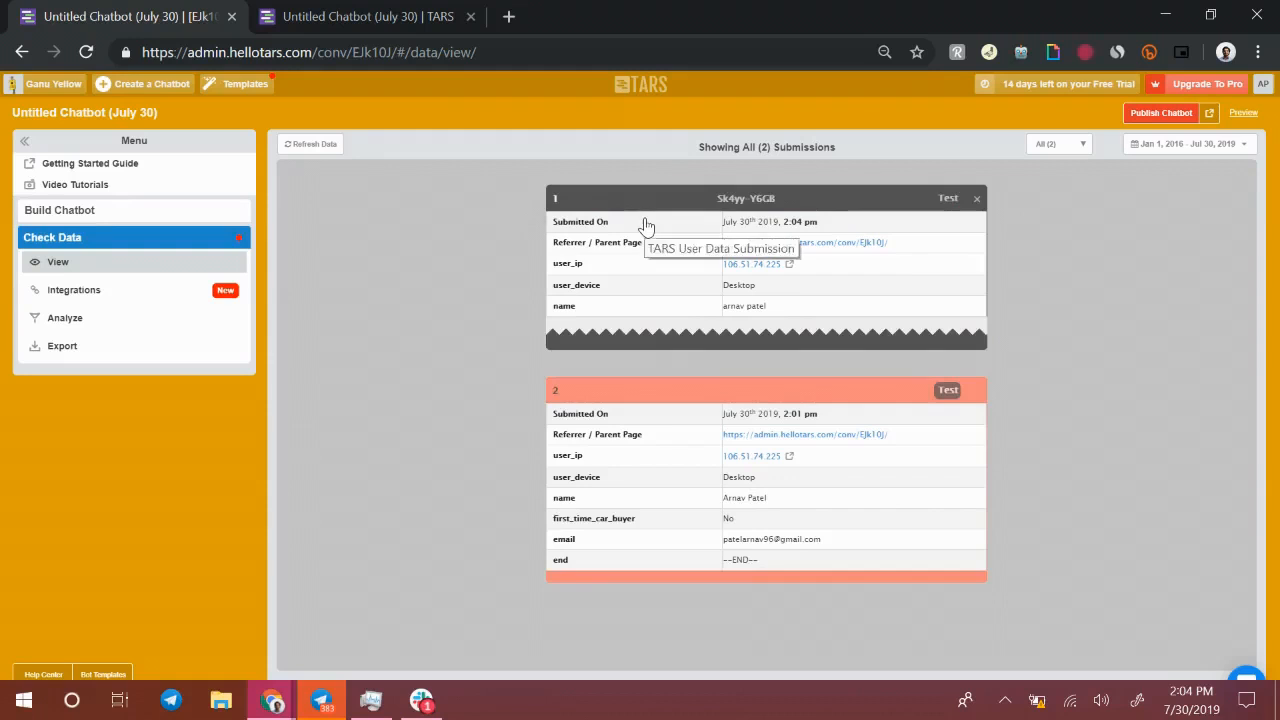
mouse_move(586, 442)
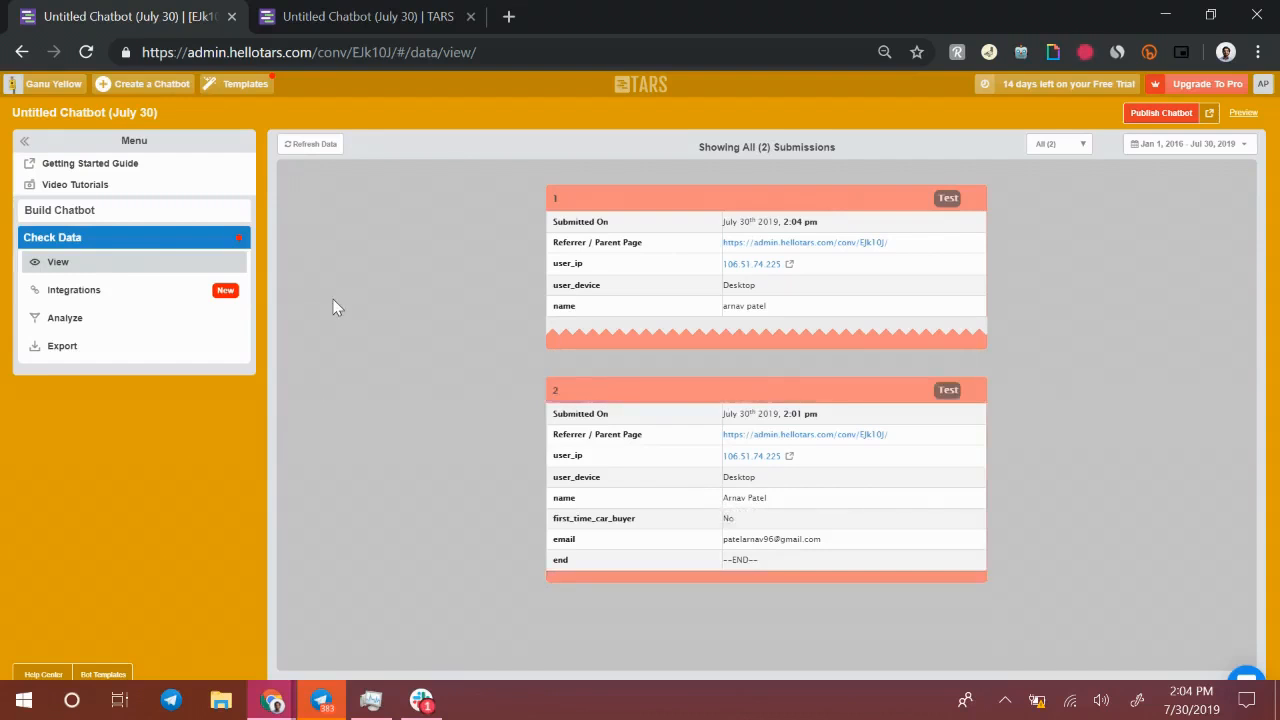
Browse the Analyze overview, the Timeline Graph, and the Integrations page for the chatbot's data
click(63, 328)
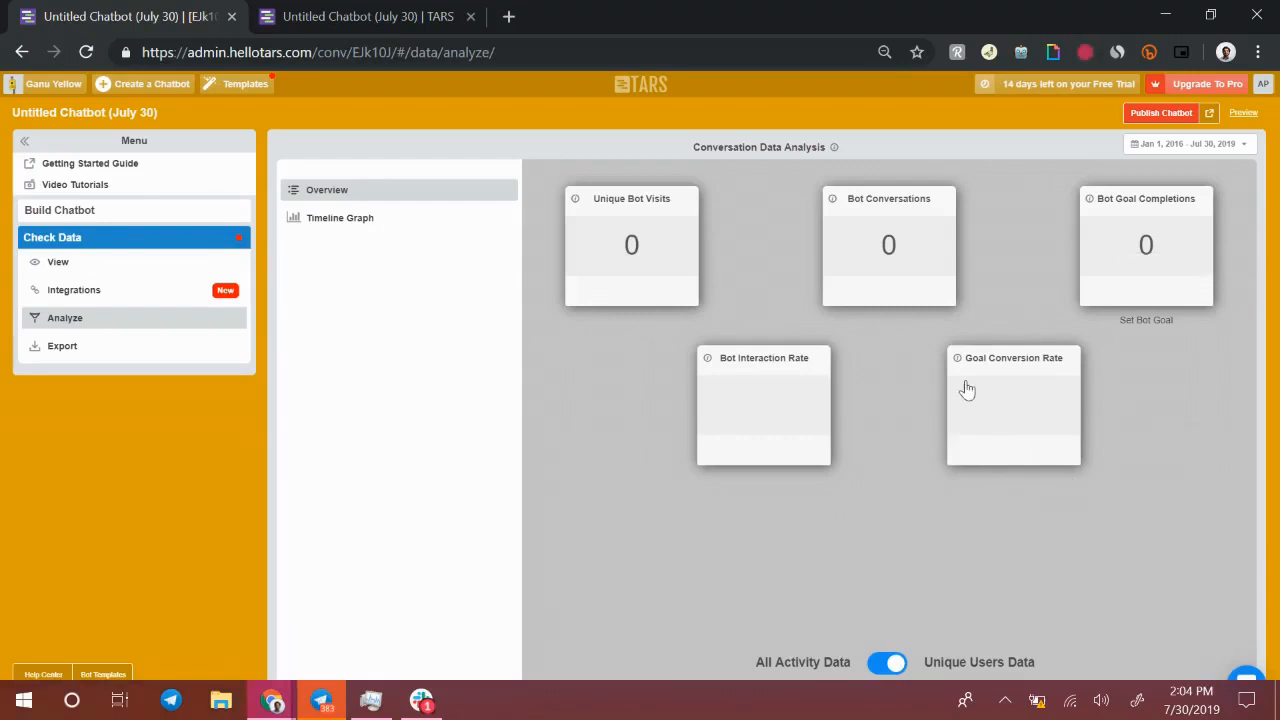
click(358, 220)
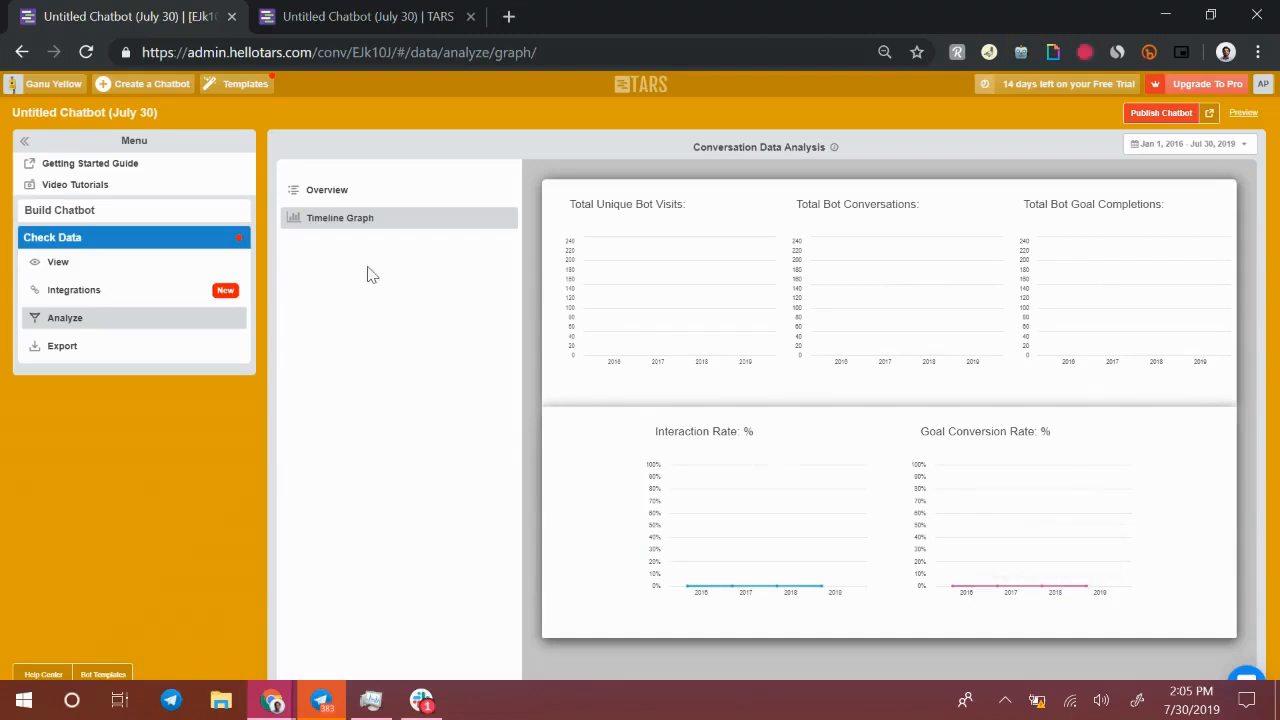
click(172, 300)
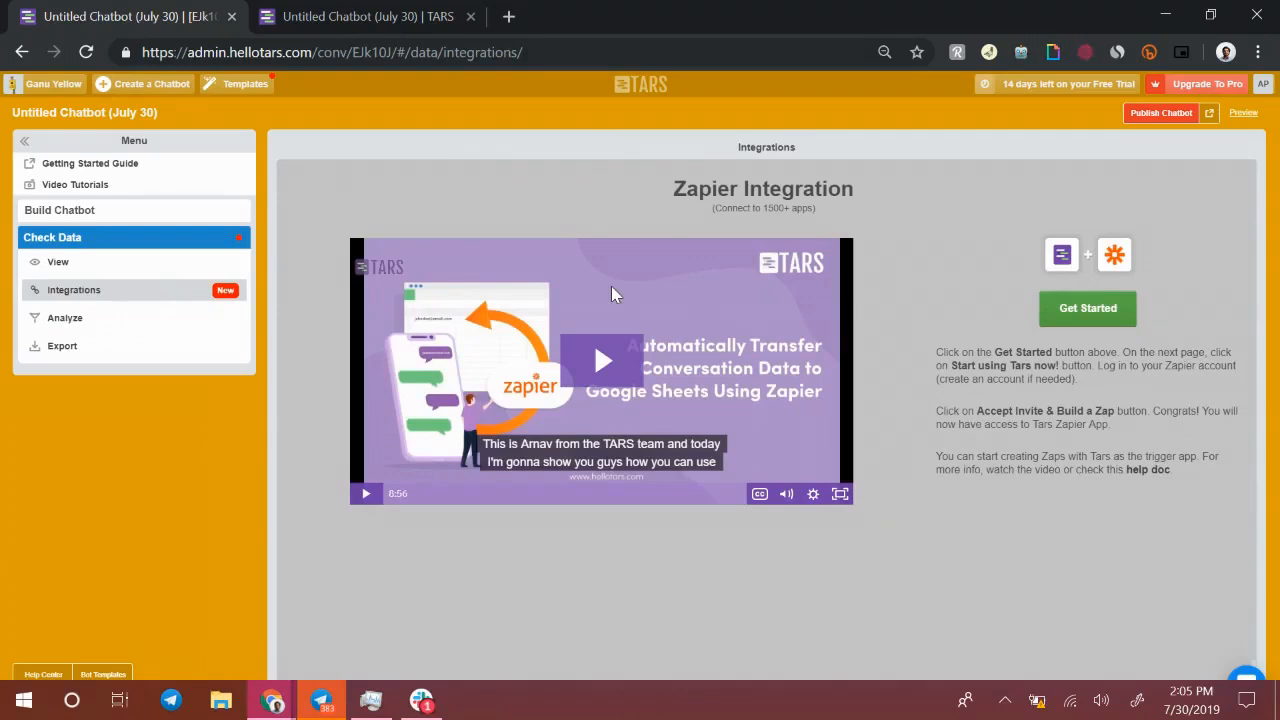
Start a CSV export of conversation data including the user_device, first_time_car_buyer and email fields
click(145, 356)
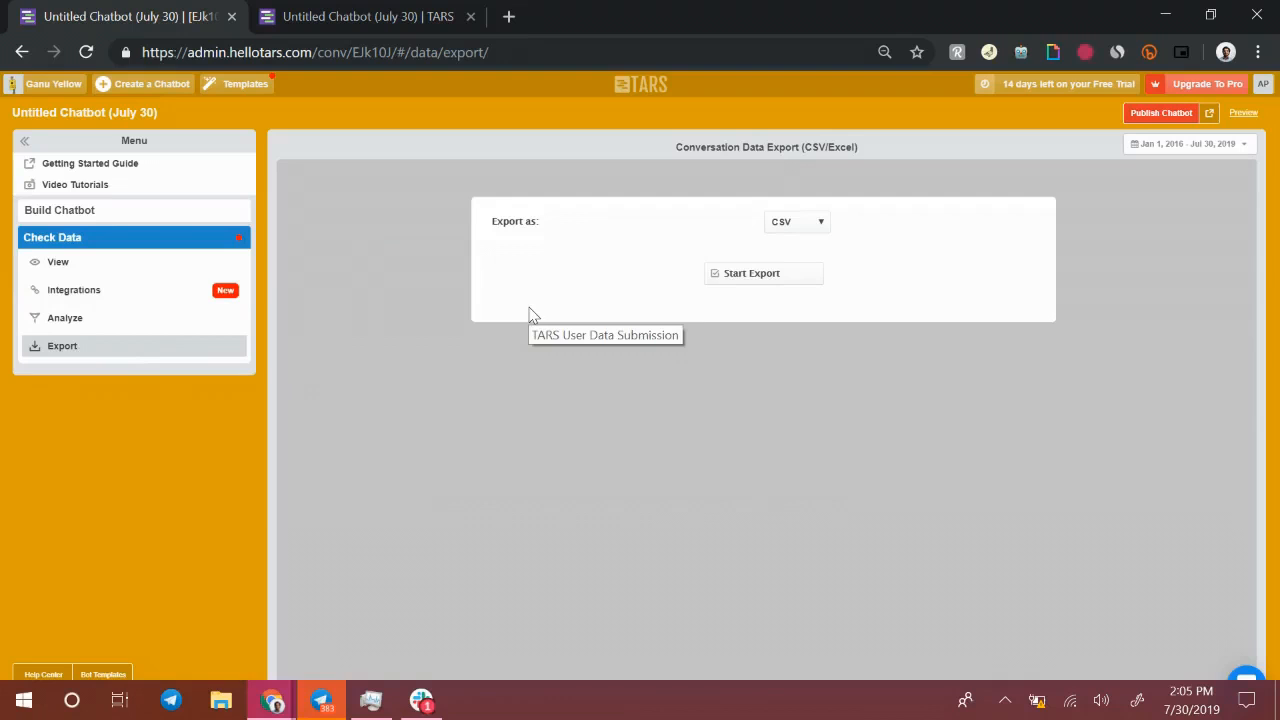
click(770, 280)
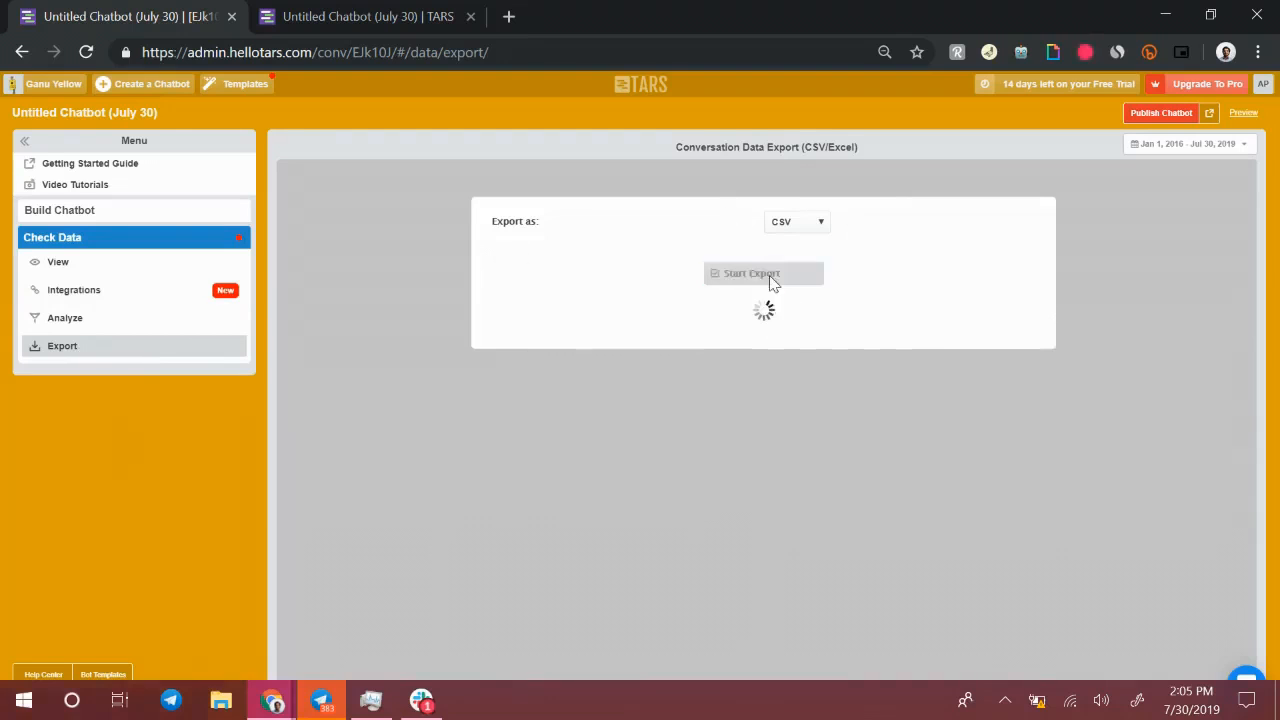
click(686, 356)
click(688, 339)
click(501, 375)
click(522, 424)
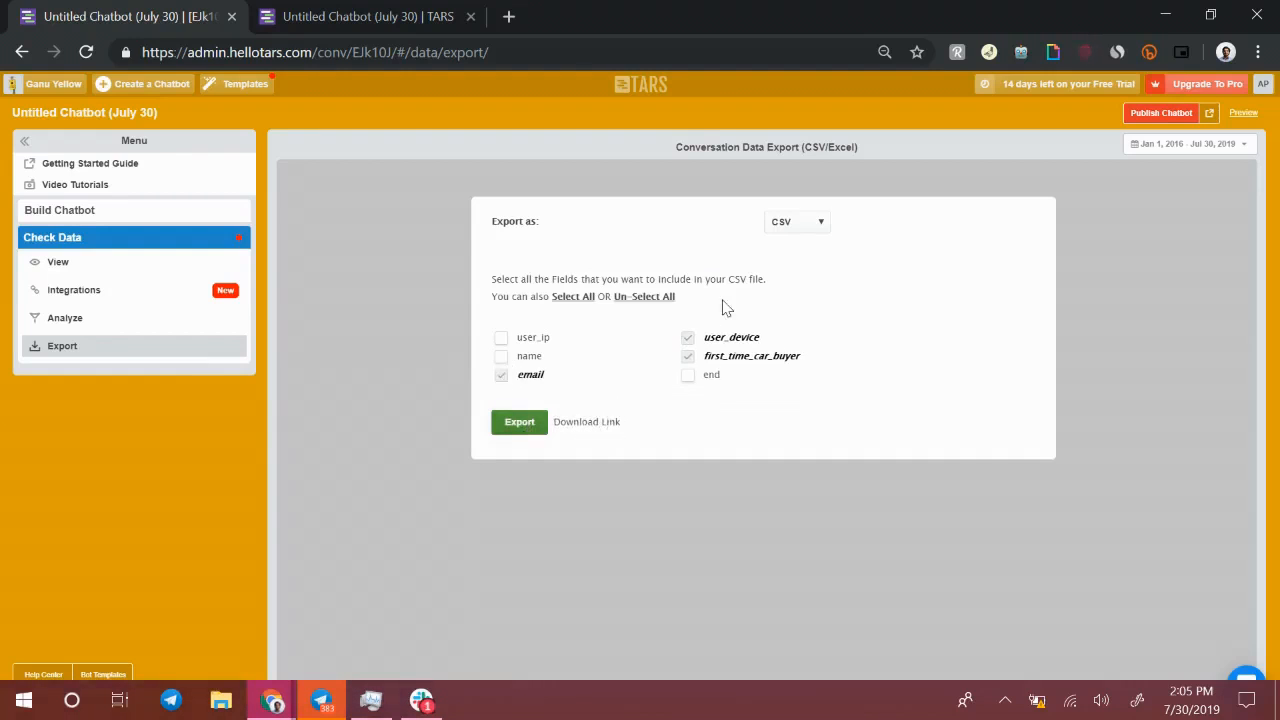
Open the TARS support chat widget
click(151, 222)
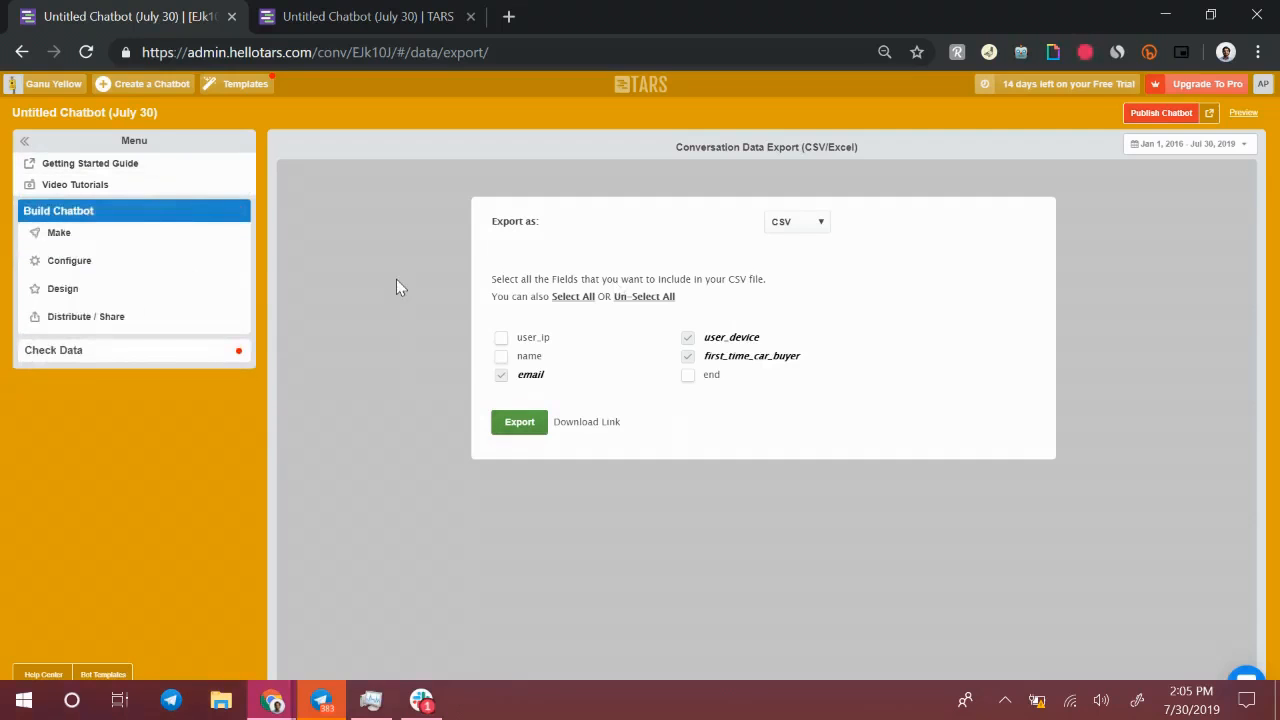
click(228, 350)
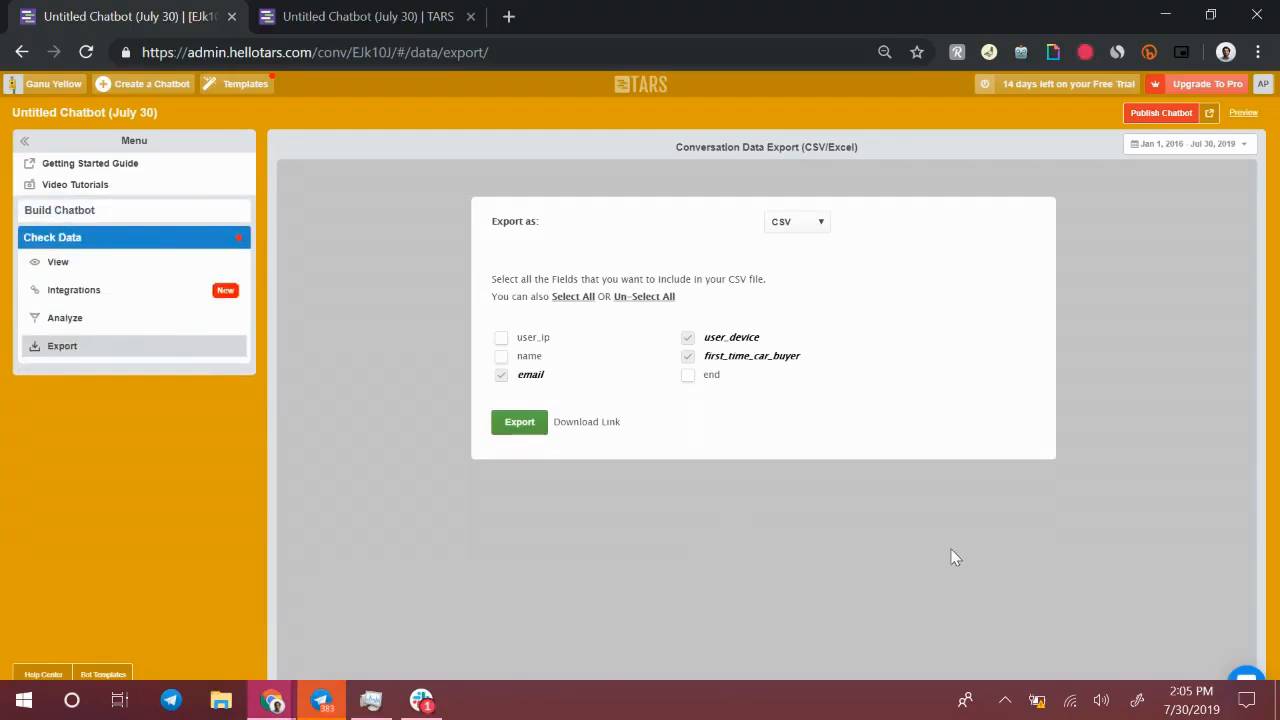
scroll(1073, 520, down, 1)
key(ctrl+minus)
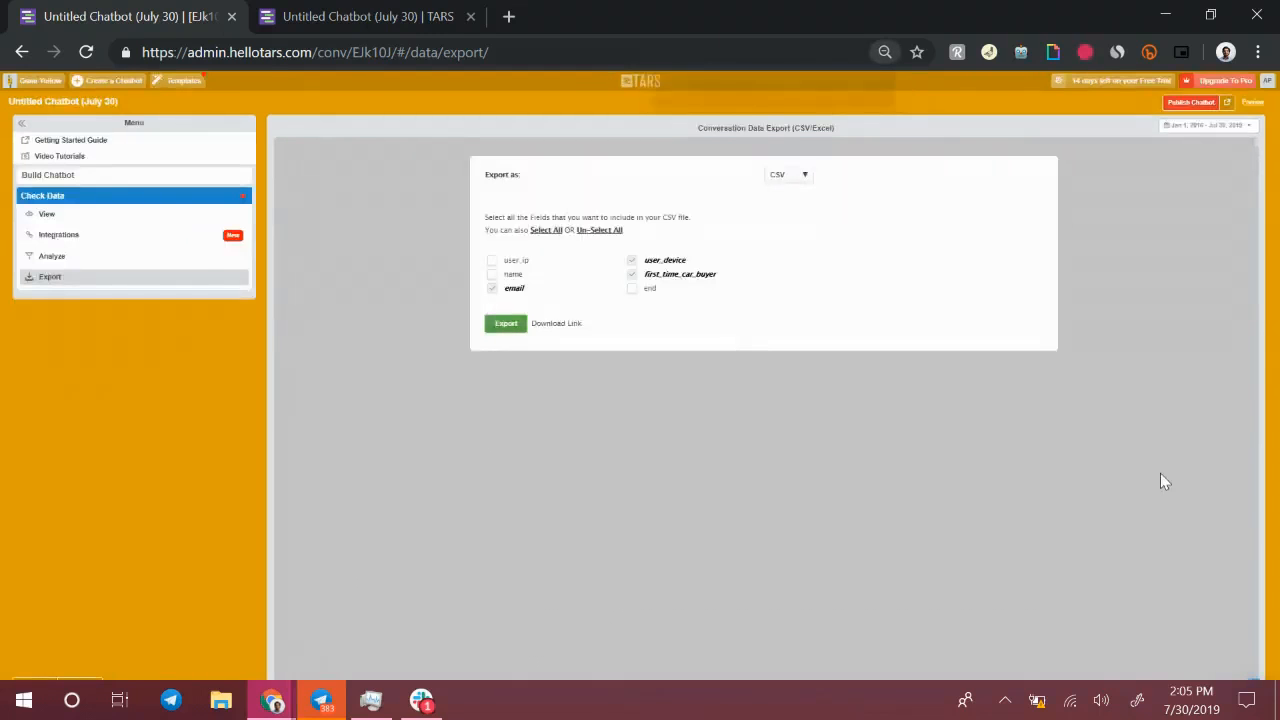
key(ctrl+plus)
key(ctrl+plus)
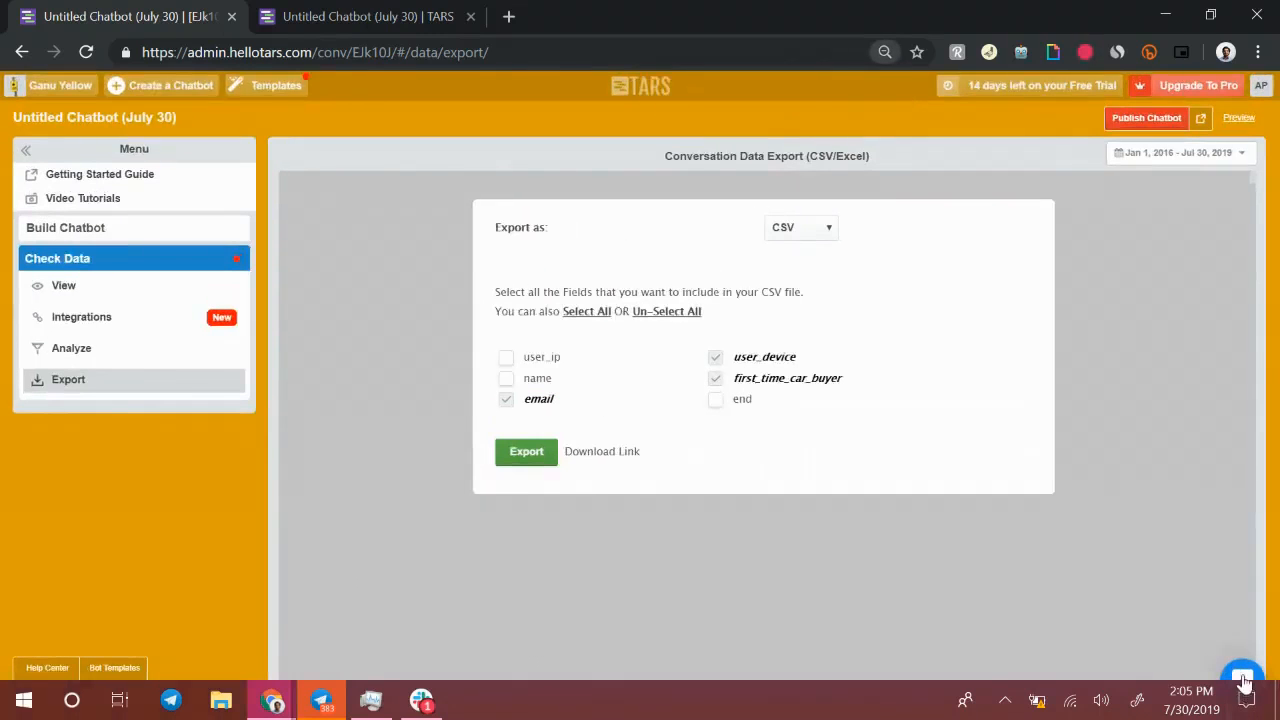
click(1242, 676)
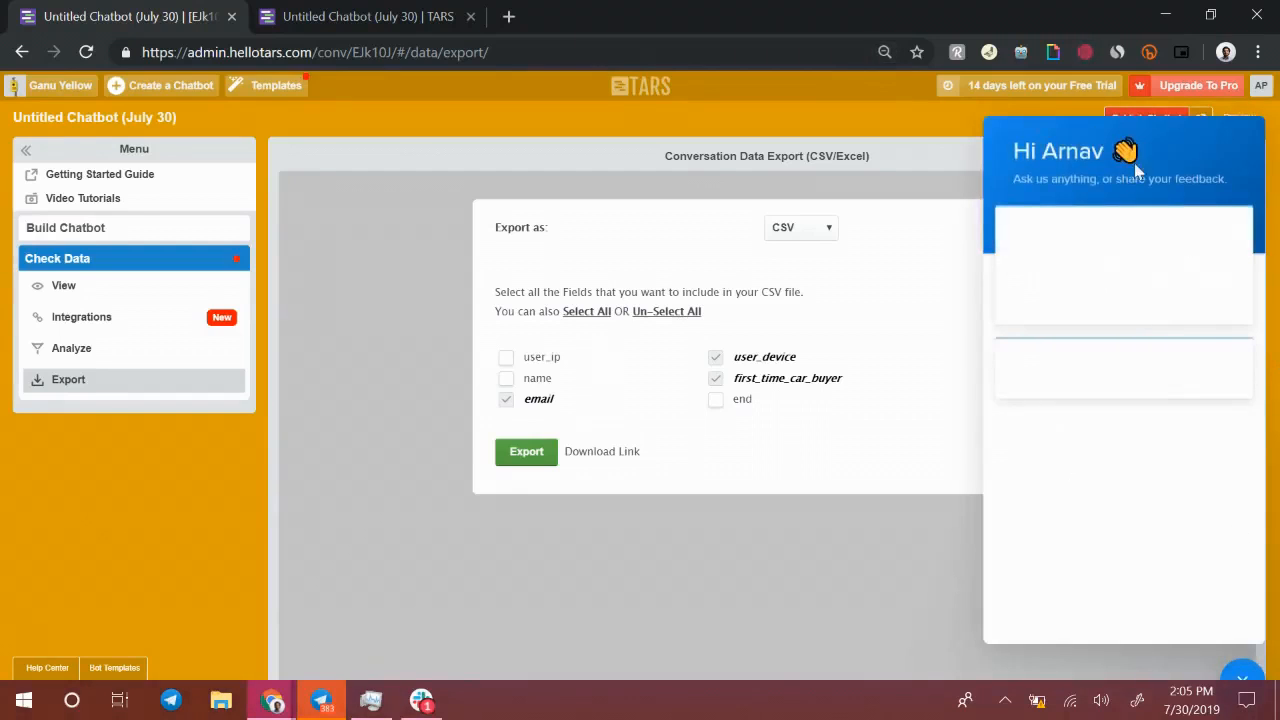